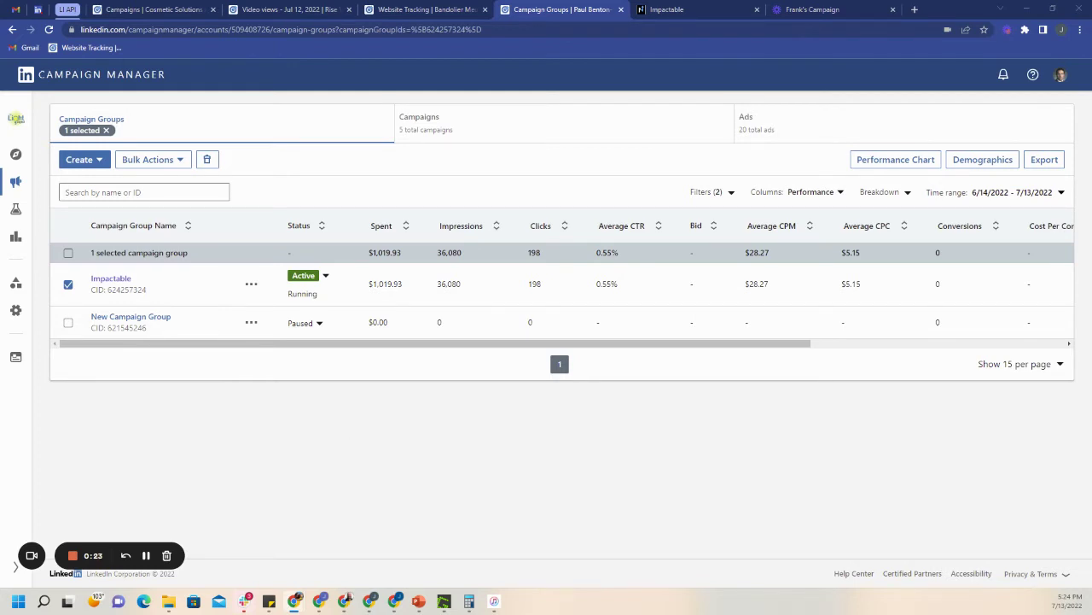
# Bring up the browser window holding Zapier and Google Sheets, view the blank spreadsheet, and minimize the window
pyautogui.hotkey('alt', 'Tab')
pyautogui.moveTo(396, 214); pyautogui.dragTo(667, 215)
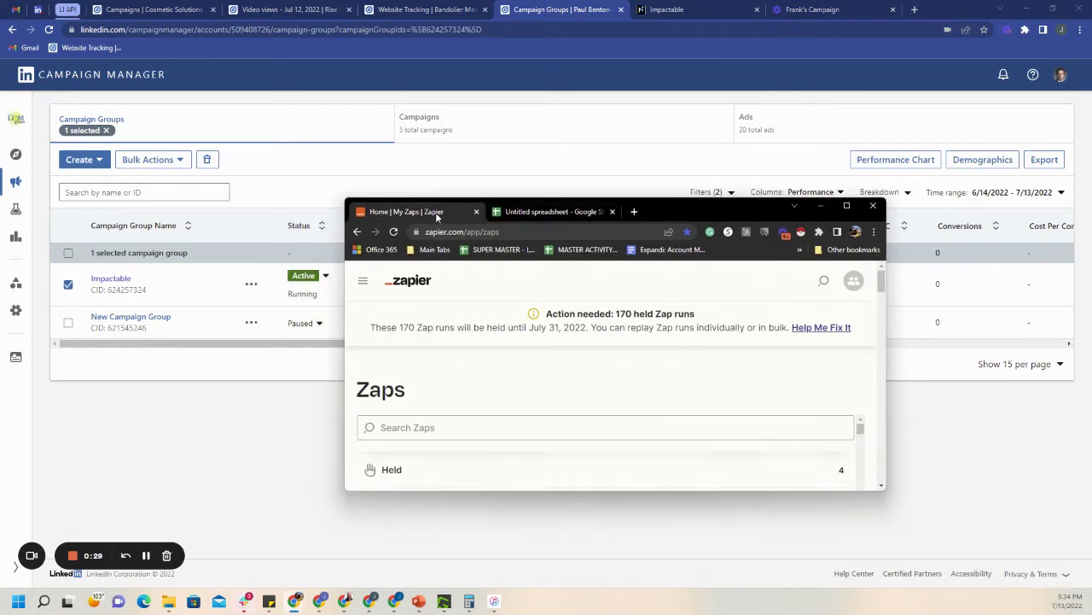
pyautogui.click(563, 212)
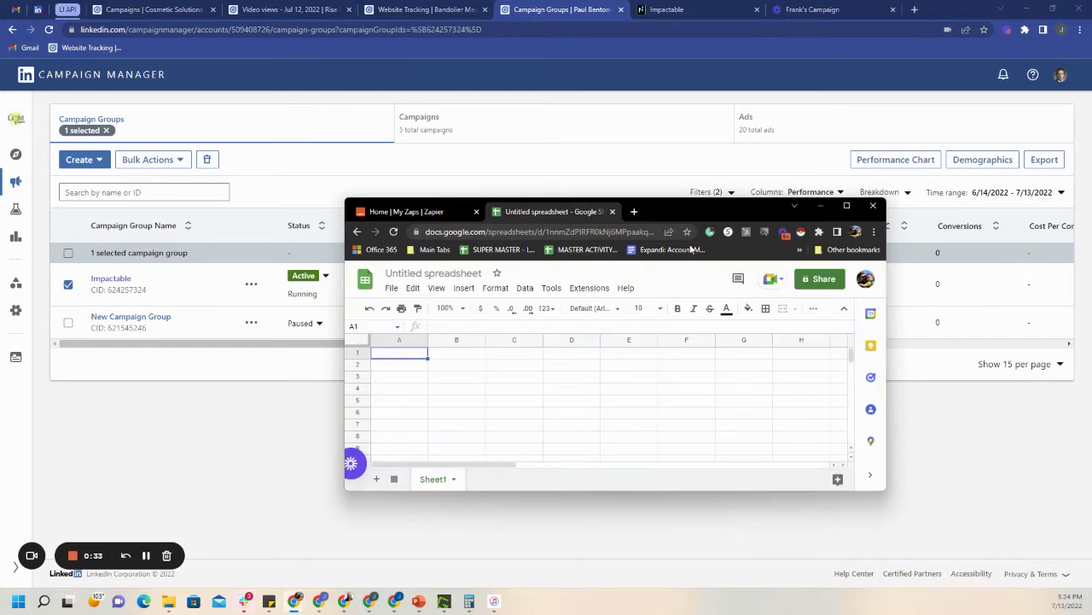
pyautogui.click(820, 206)
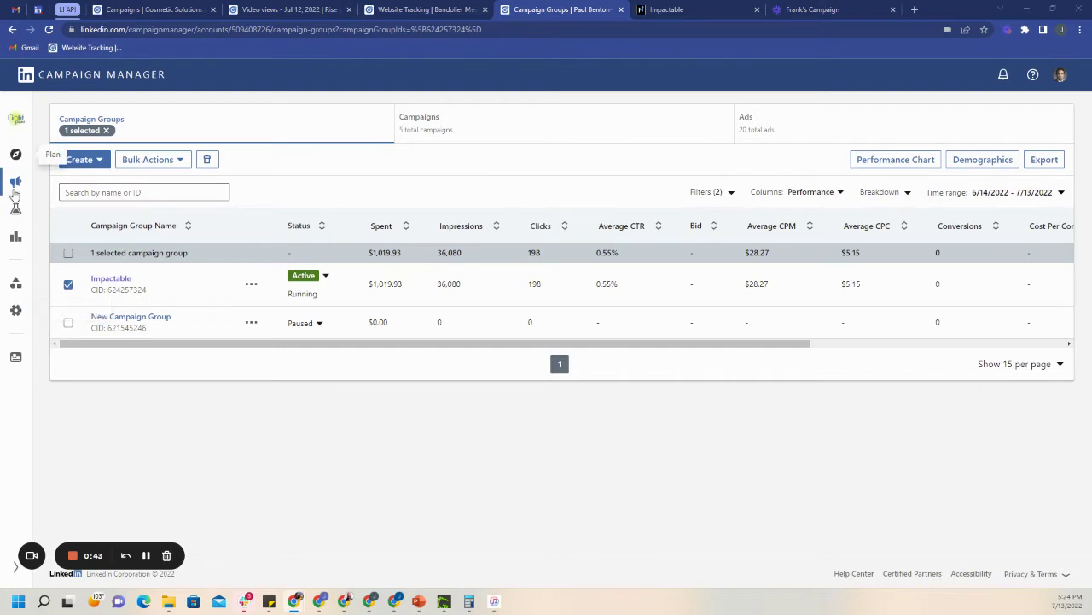
# Open the lead gen form "LGF Form - Jun 23, 2022" from the Campaign Manager assets to view its fields
pyautogui.click(15, 237)
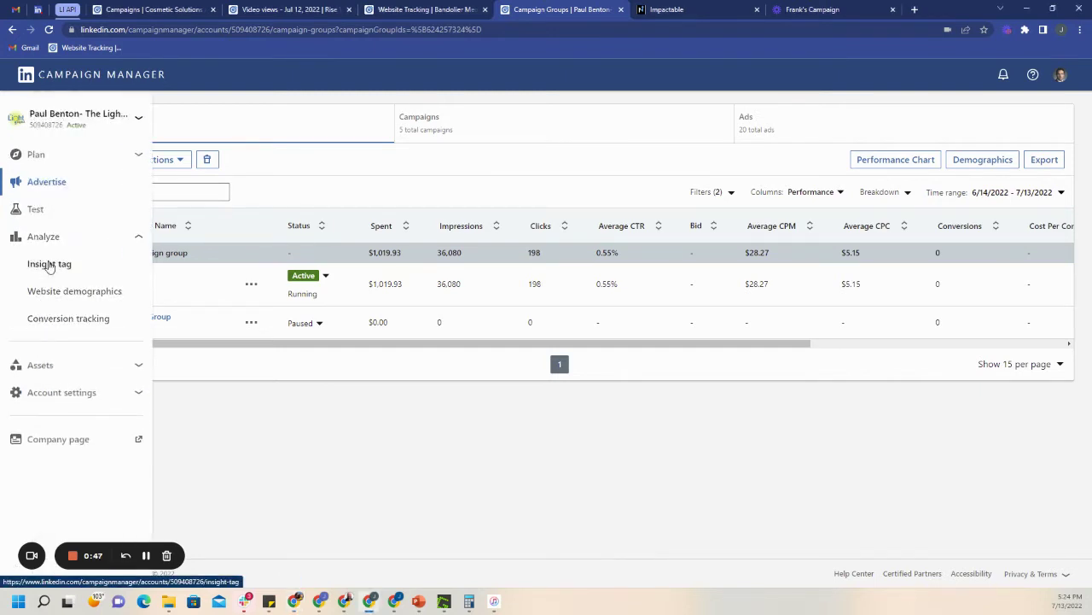
pyautogui.click(39, 365)
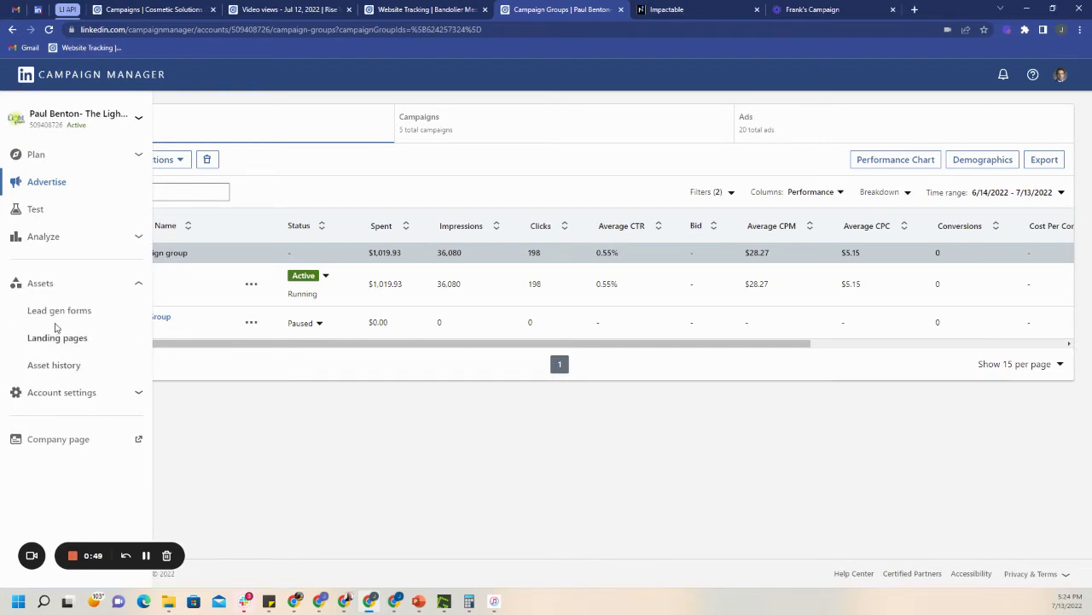
pyautogui.click(53, 312)
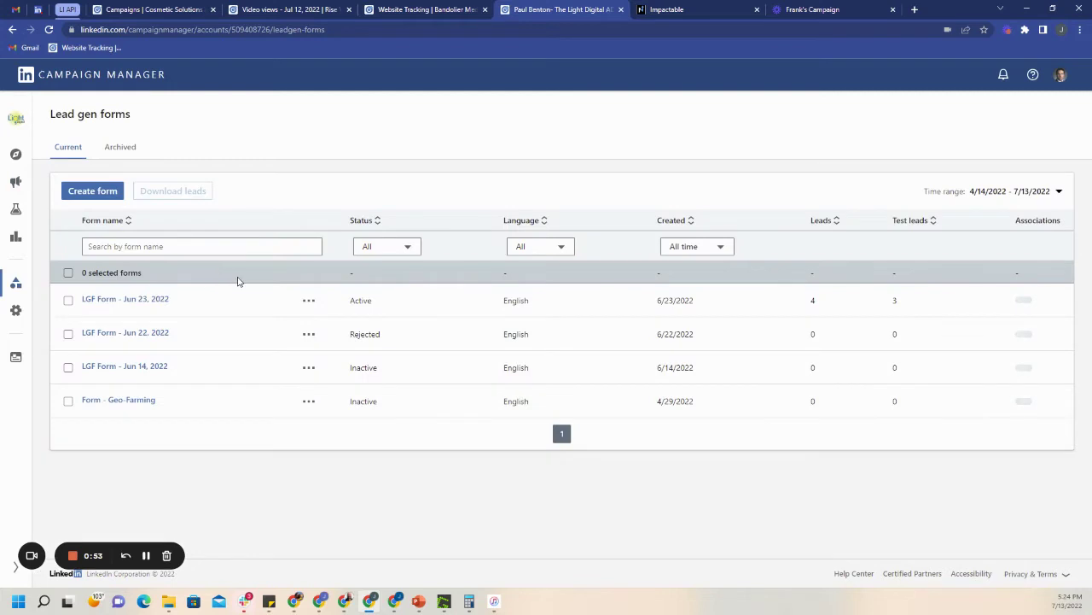
pyautogui.click(132, 306)
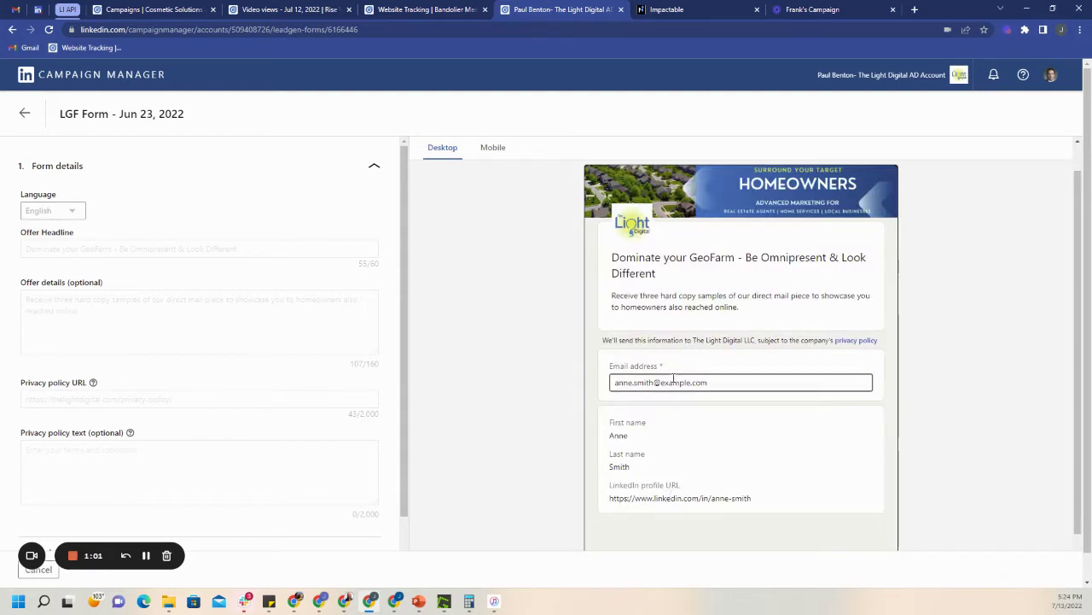
# Switch to the blank Google Sheets spreadsheet beside the form preview and enter the headers First Name in A1 and Last Name in B1
pyautogui.click(295, 601)
pyautogui.moveTo(315, 135); pyautogui.dragTo(334, 110)
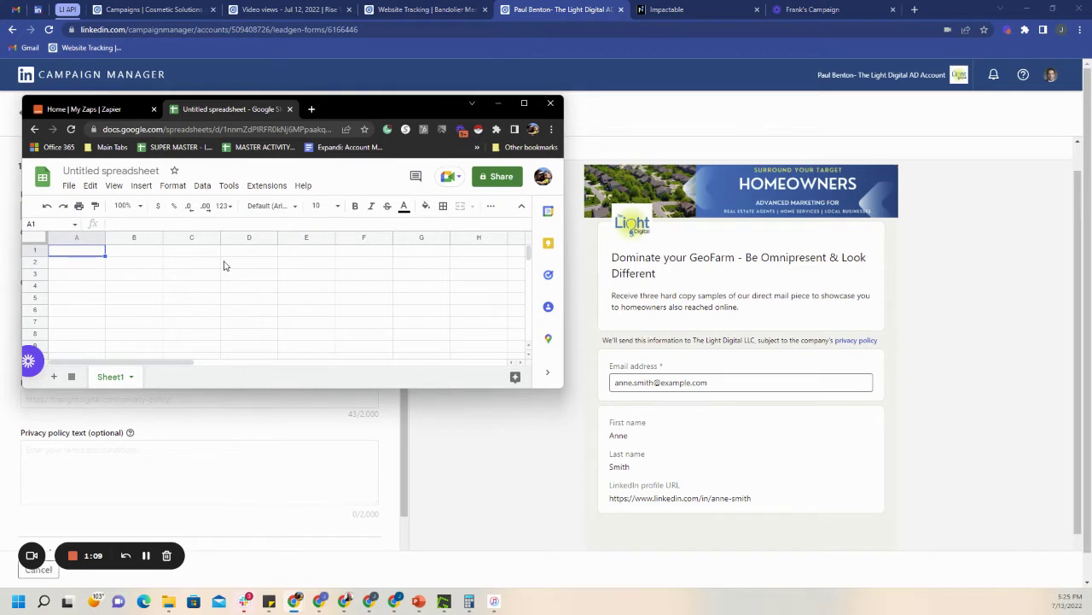
pyautogui.write('First Name')
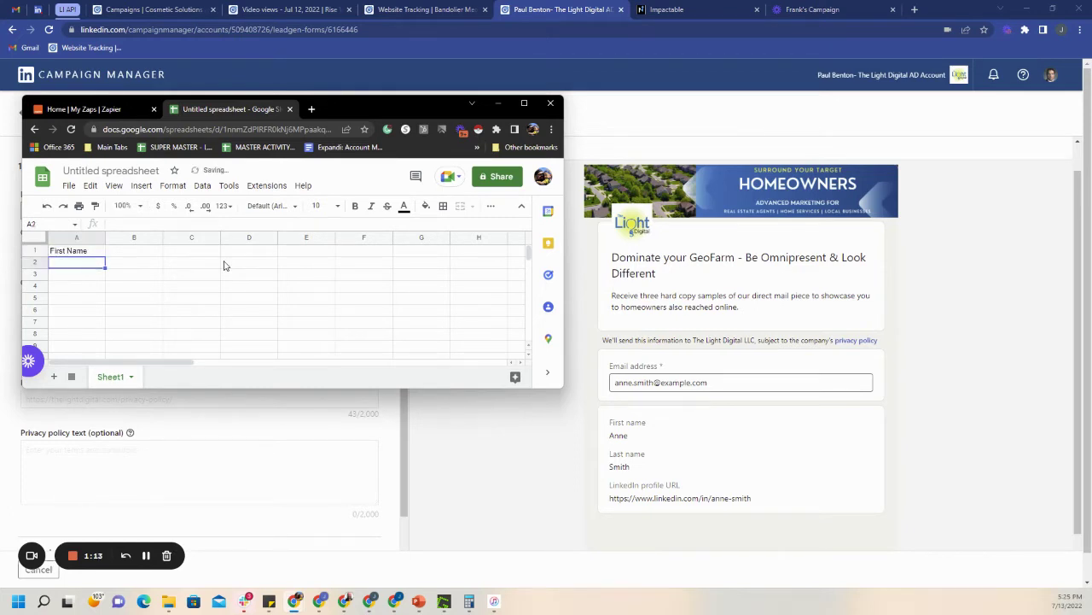
pyautogui.press('Tab')
pyautogui.write('Last Nam')
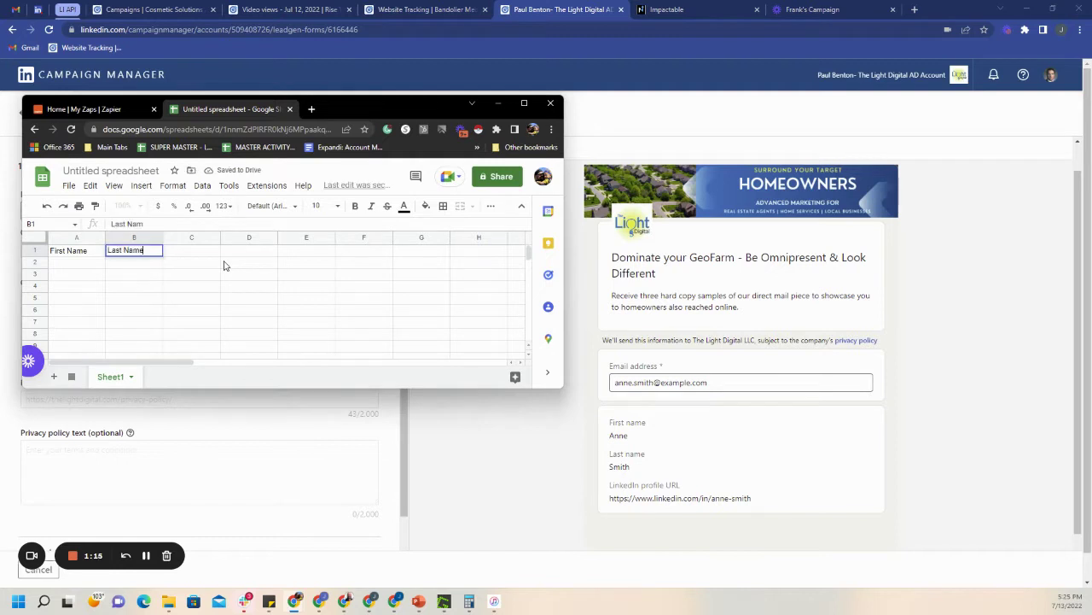
pyautogui.write('e')
pyautogui.press('Tab')
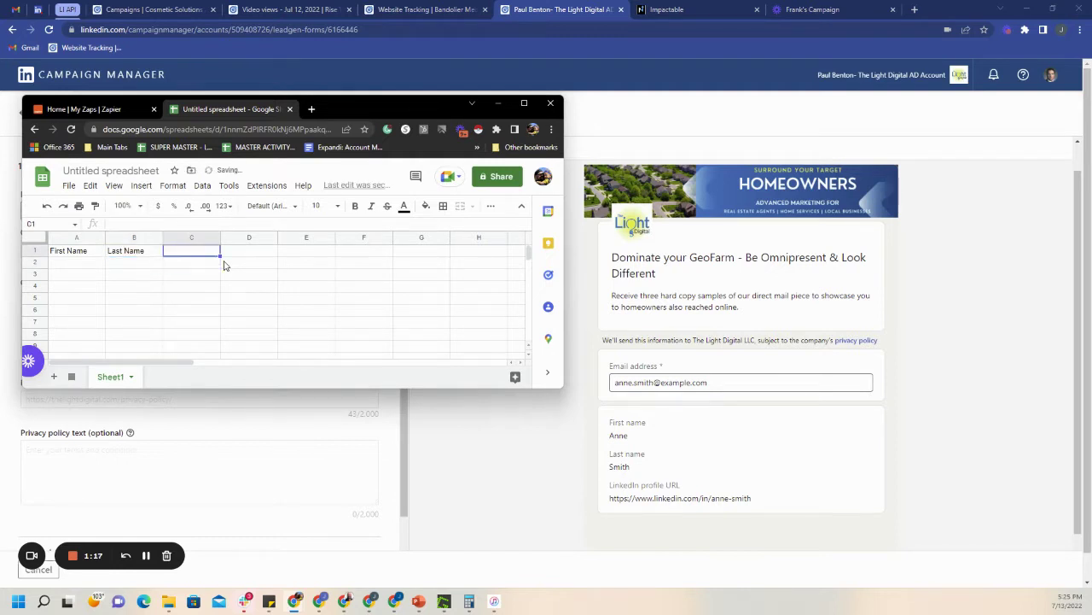
# Add the headers Email Address in C1 and LinkedIn profile URL in D1, and widen column D to fit its header
pyautogui.write('Email A')
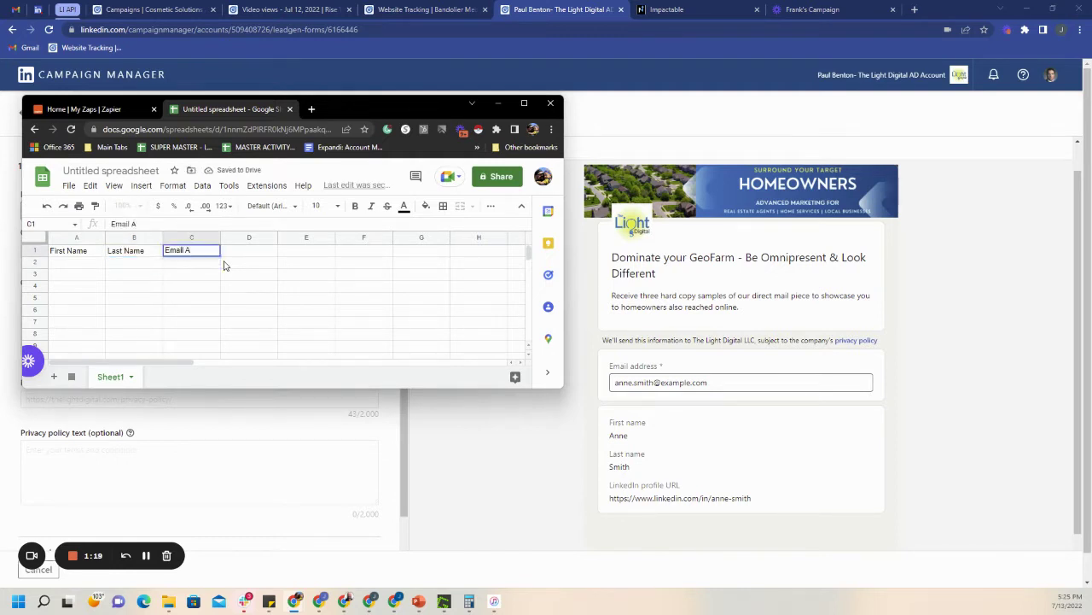
pyautogui.write('ddress')
pyautogui.press('Tab')
pyautogui.write('LinkedIn profile URL')
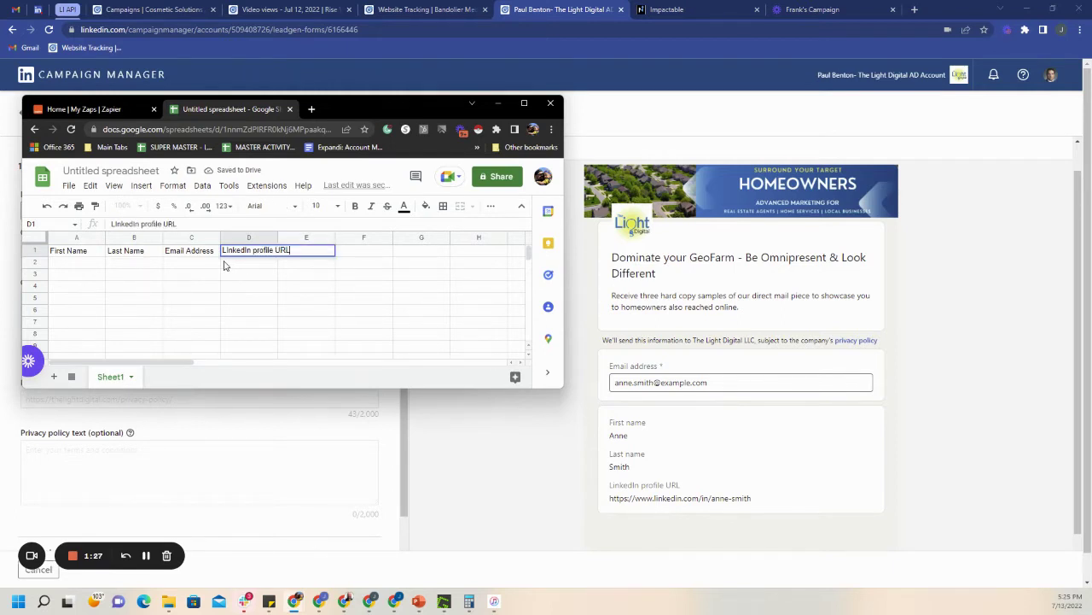
pyautogui.press('Return')
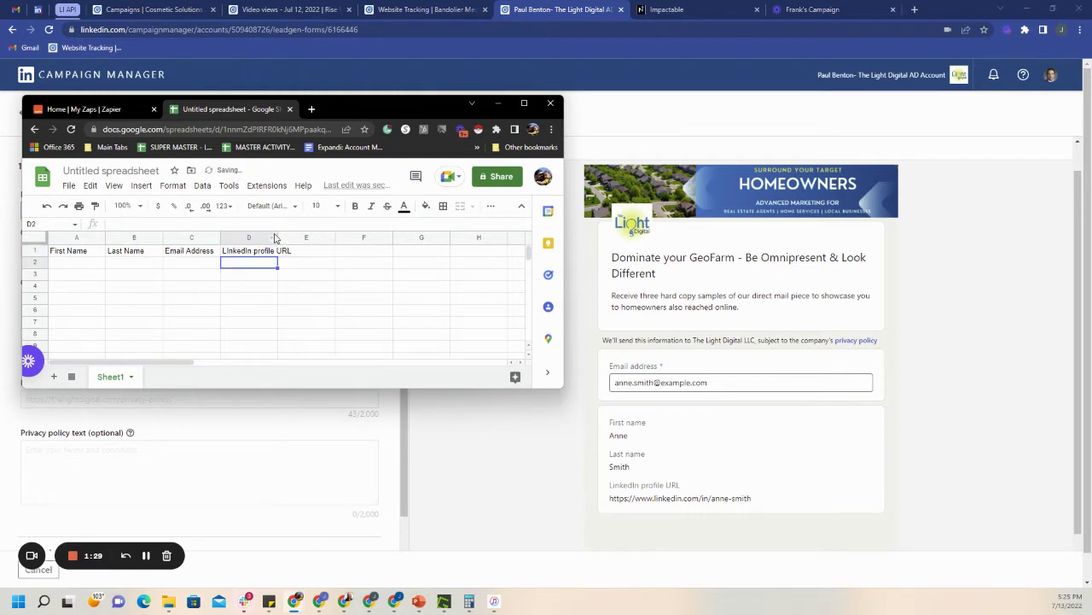
pyautogui.moveTo(279, 237); pyautogui.dragTo(300, 236)
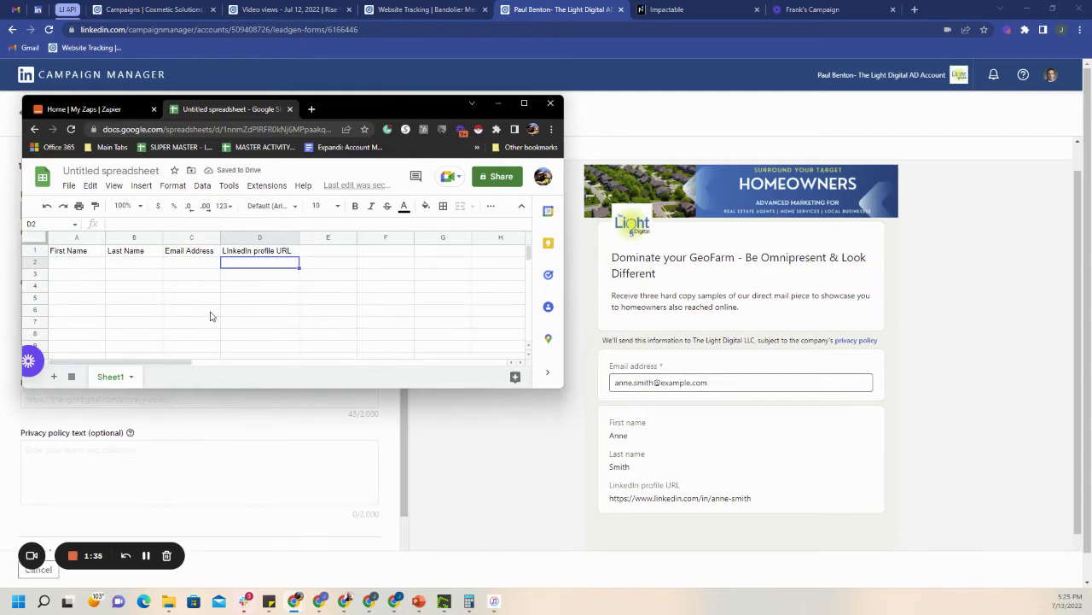
# Maximize the window holding the spreadsheet, switch to Zapier and open the LinkedIn Ads zaps folder
pyautogui.moveTo(371, 106); pyautogui.dragTo(312, 122)
pyautogui.press('super+Down')
pyautogui.hotkey('alt', 'Tab')
pyautogui.moveTo(762, 144); pyautogui.dragTo(650, 165)
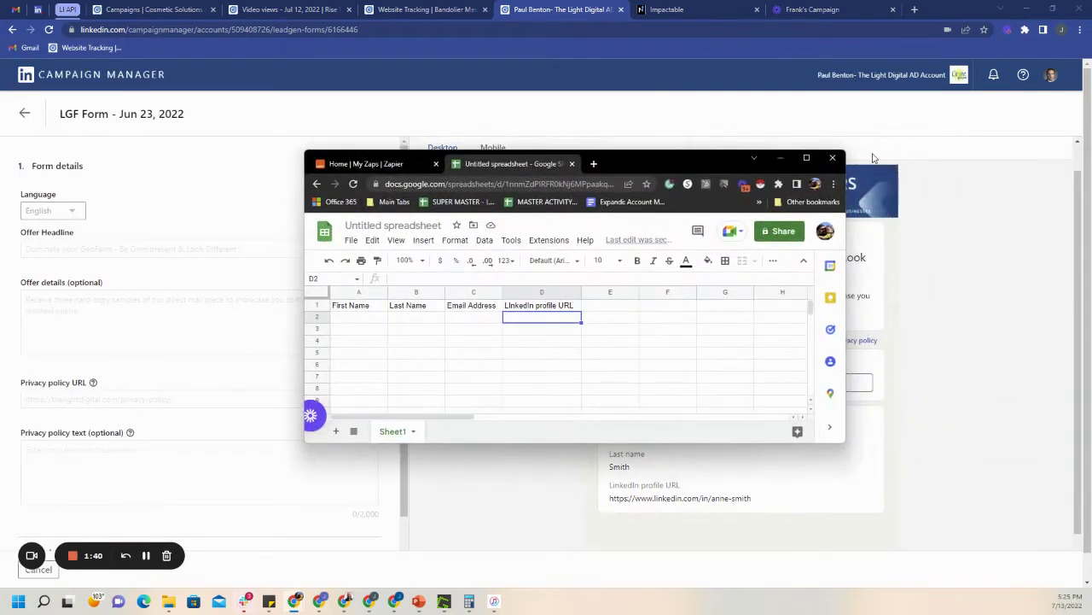
pyautogui.click(809, 157)
pyautogui.click(61, 10)
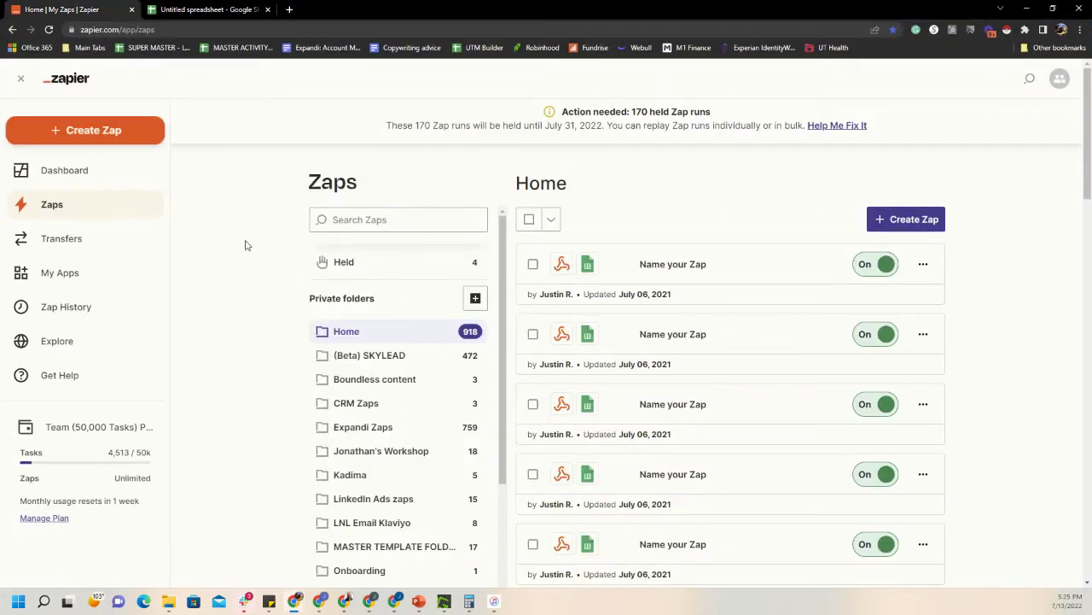
pyautogui.scroll(-2, 311, 425)
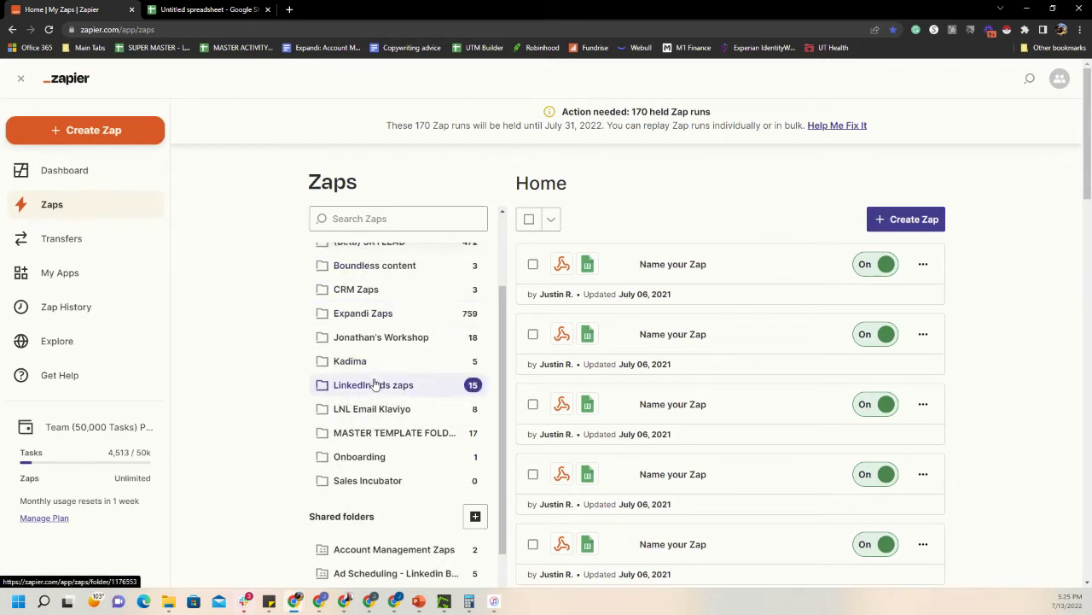
pyautogui.click(404, 389)
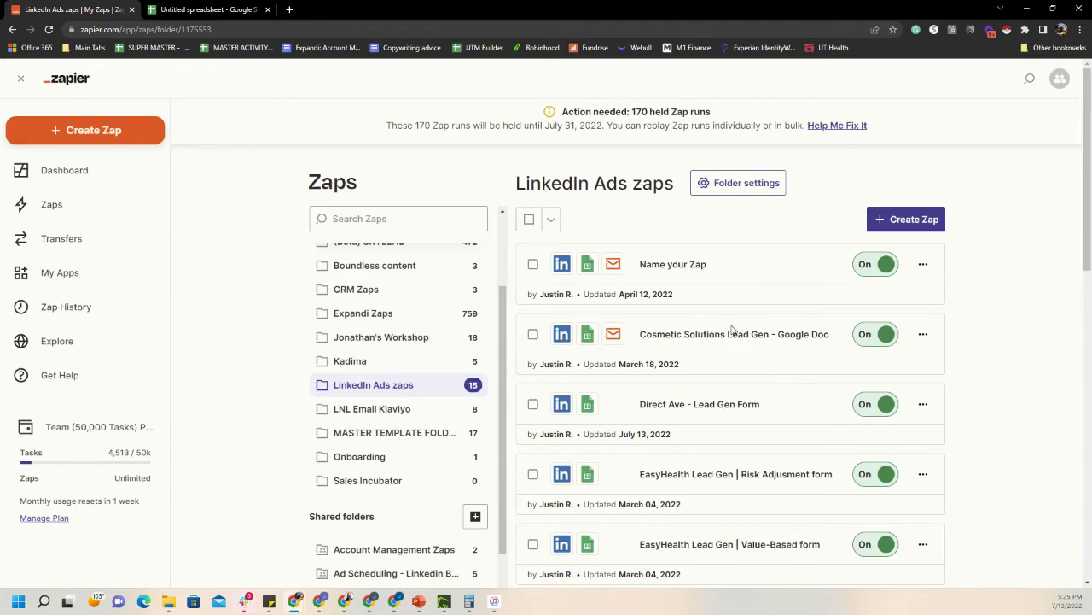
# Create a new Zap in the LinkedIn Ads zaps folder with the LinkedIn Lead Gen Forms trigger New Lead Gen Form Response
pyautogui.scroll(-3, 731, 329)
pyautogui.scroll(-4, 734, 371)
pyautogui.scroll(4, 758, 401)
pyautogui.scroll(2, 763, 395)
pyautogui.click(907, 226)
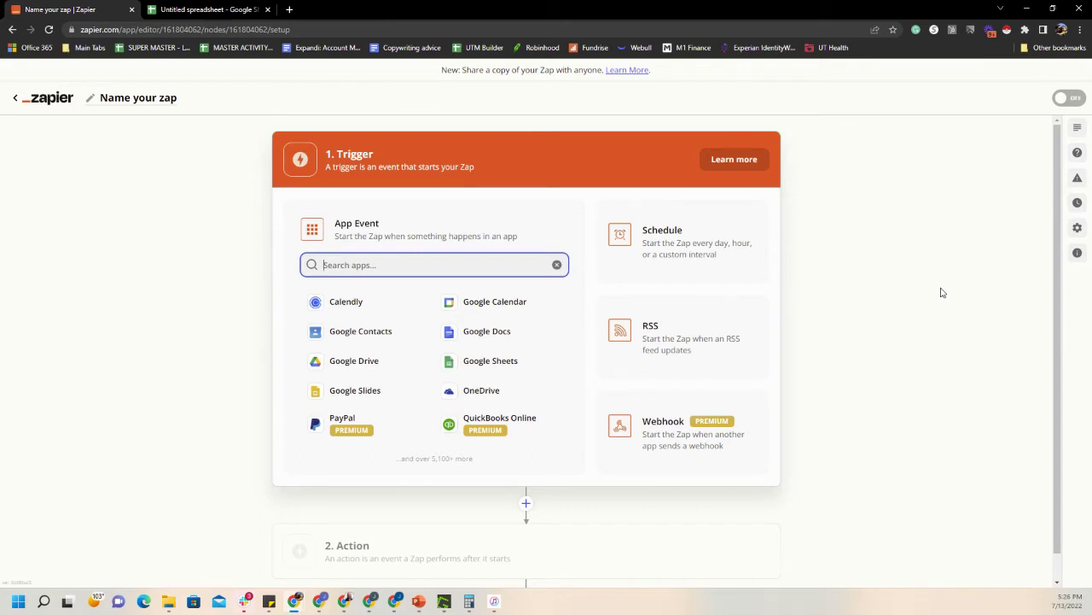
pyautogui.write('linke')
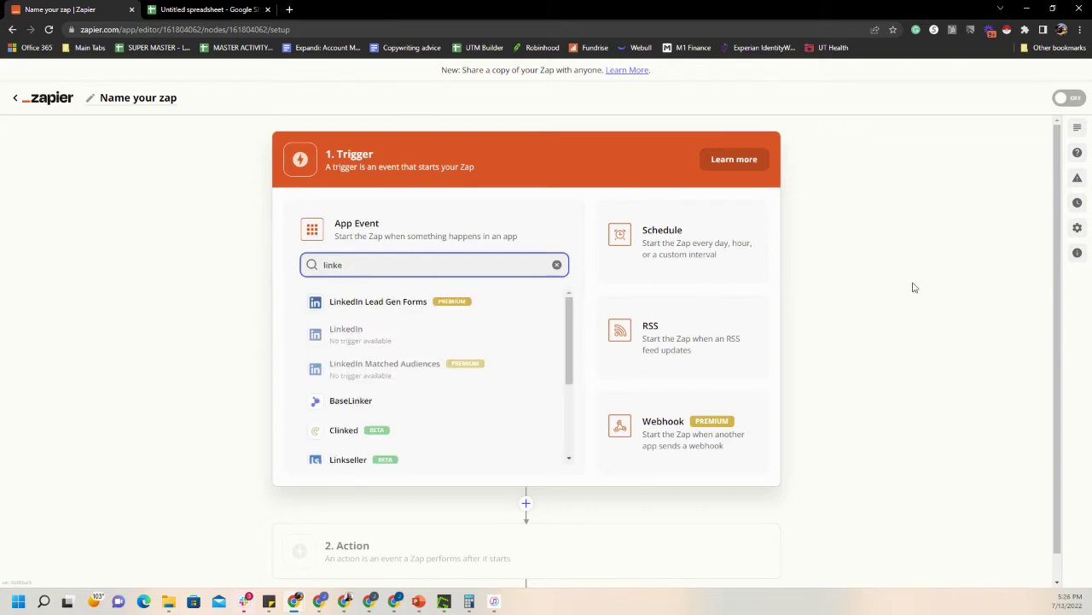
pyautogui.click(391, 305)
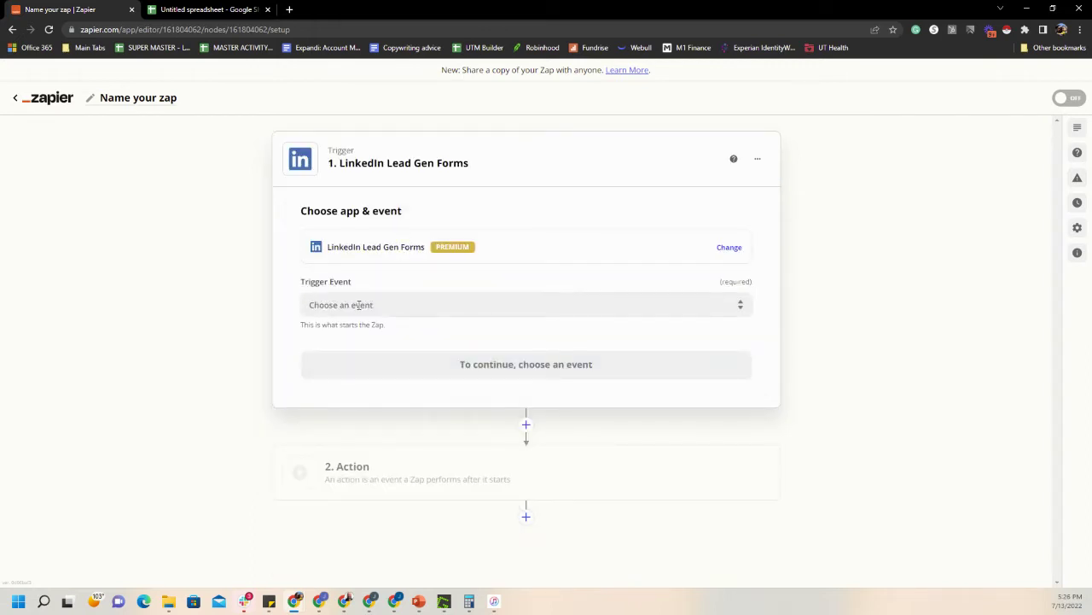
pyautogui.click(358, 304)
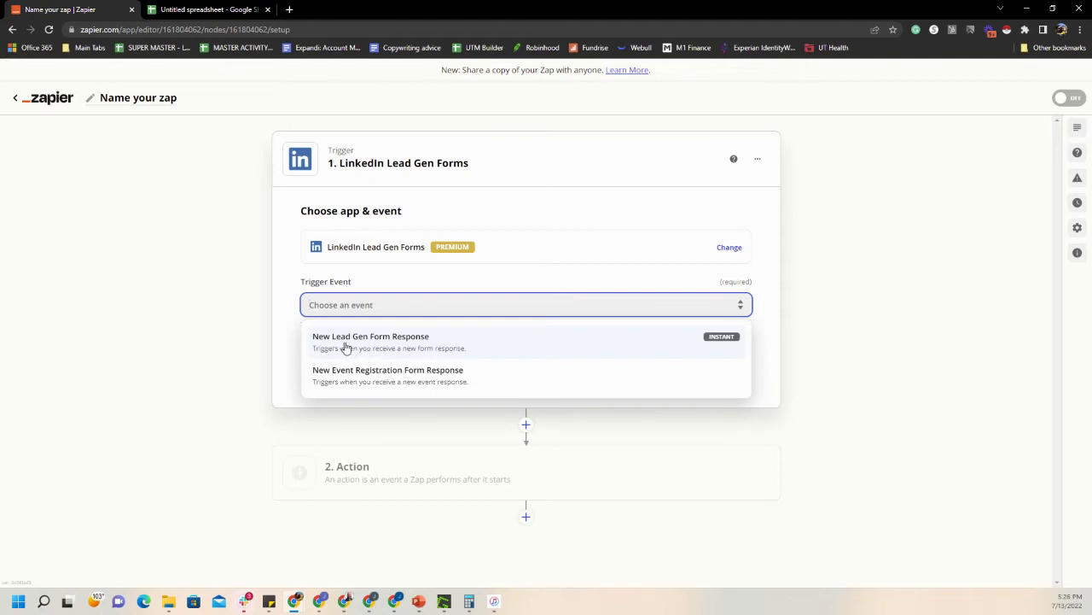
pyautogui.click(401, 347)
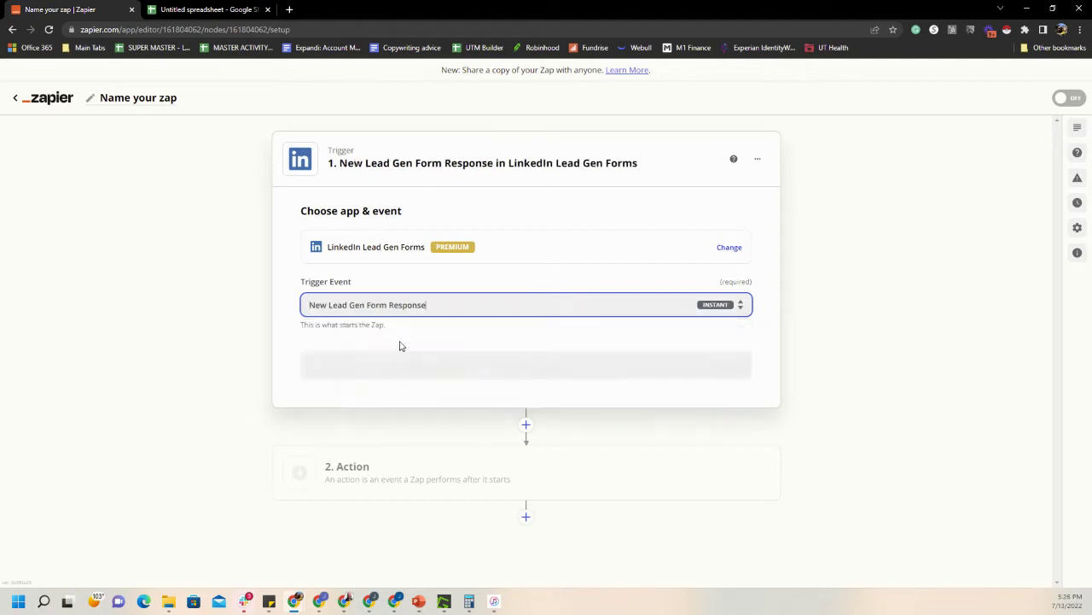
pyautogui.click(516, 373)
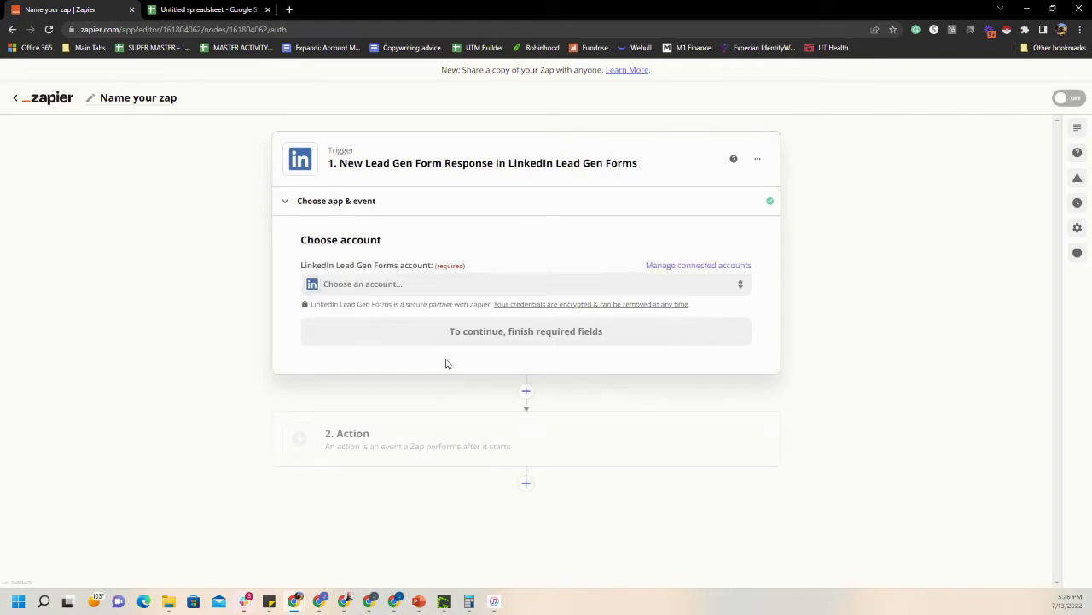
# Choose the non-legacy LinkedIn Lead Gen Forms (2.0.3) connection as the trigger's account and continue to the trigger setup
pyautogui.click(397, 291)
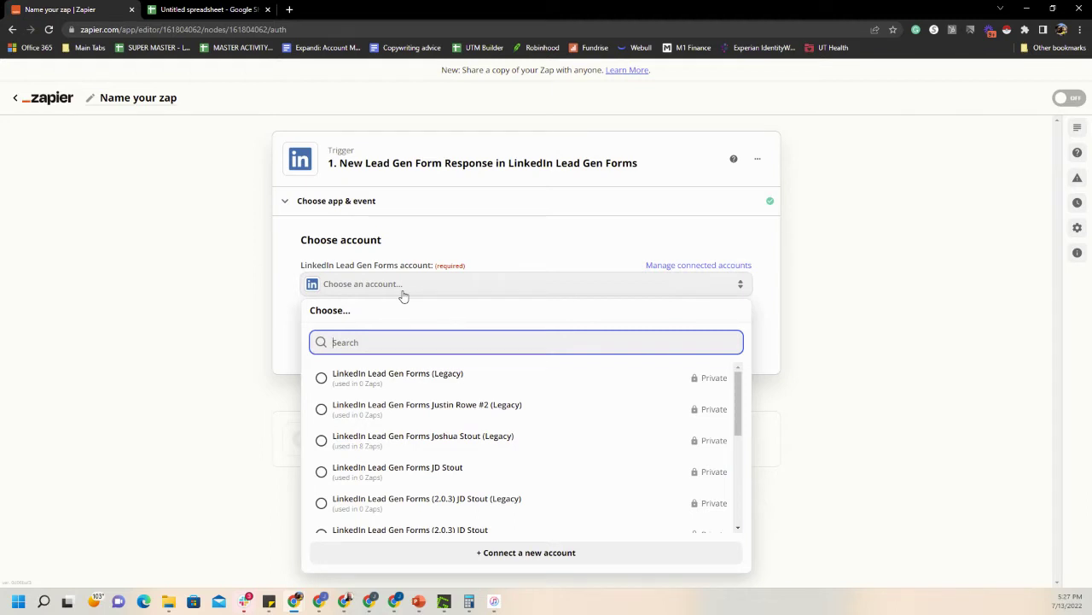
pyautogui.scroll(-3, 444, 376)
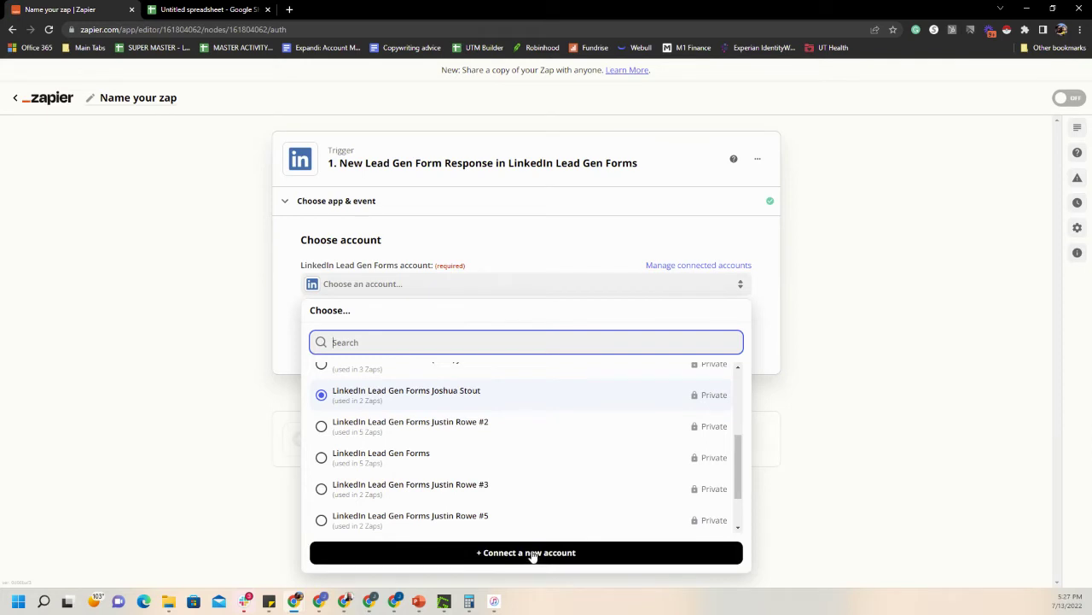
pyautogui.scroll(3, 508, 491)
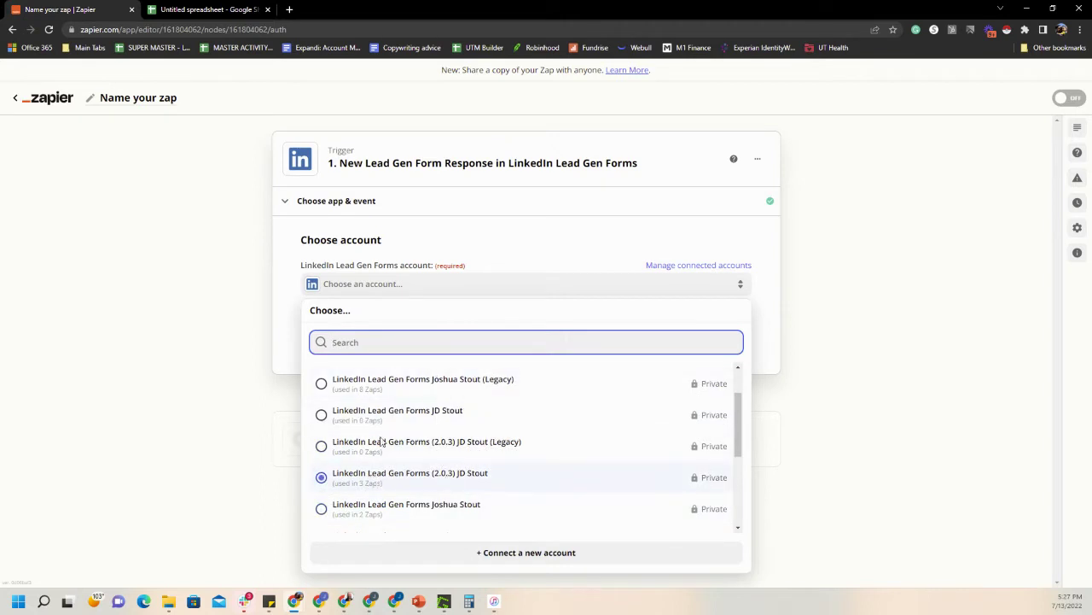
pyautogui.click(455, 478)
pyautogui.click(479, 341)
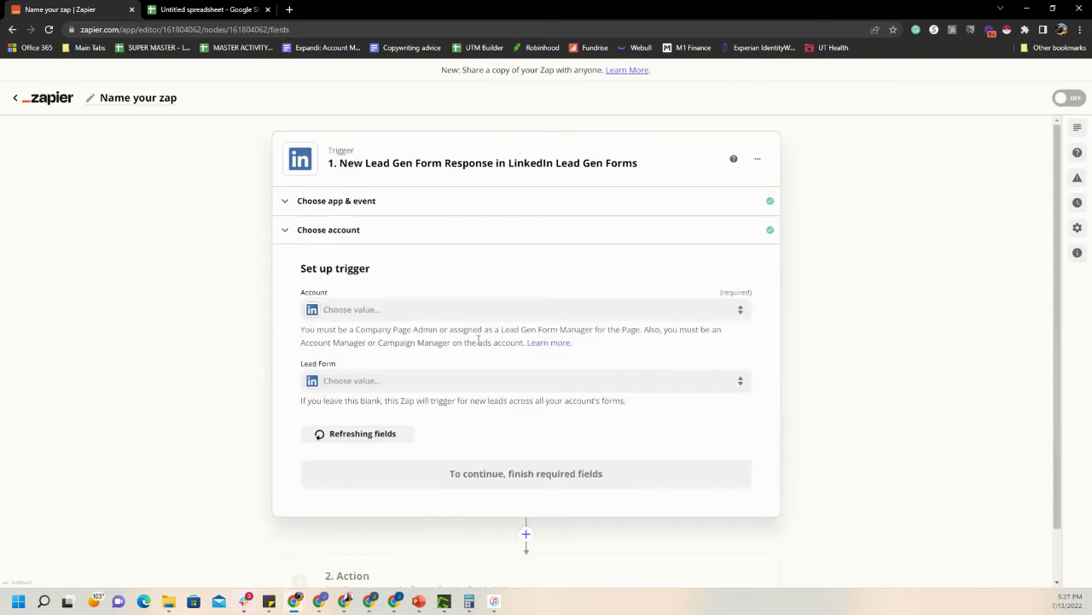
# Set the trigger's account to The Light Digital AD Account and its lead form to LGF Form - Jun 23, 2022
pyautogui.click(365, 313)
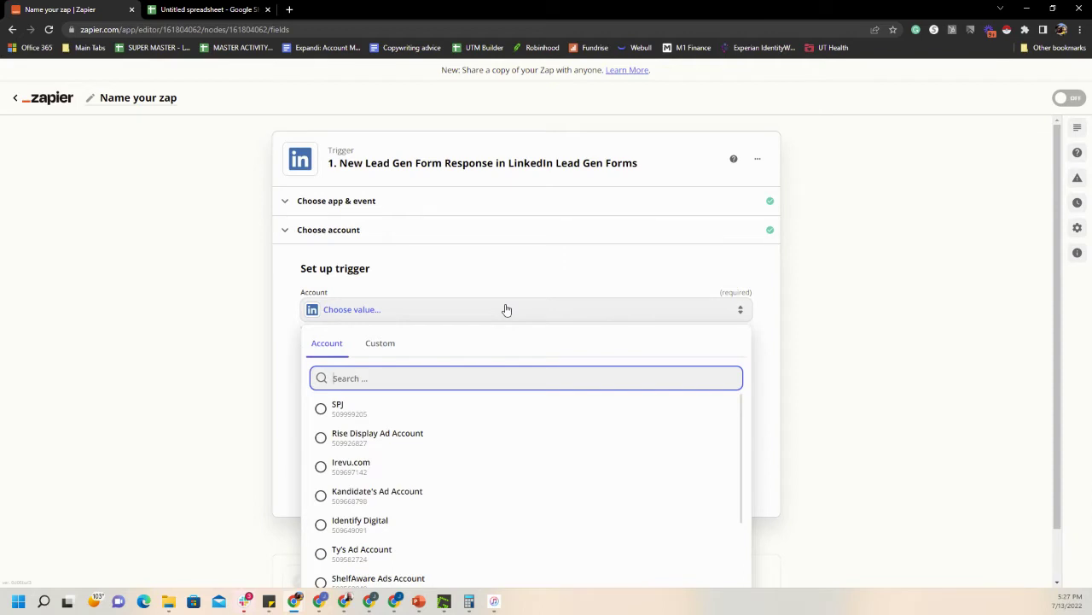
pyautogui.write('light')
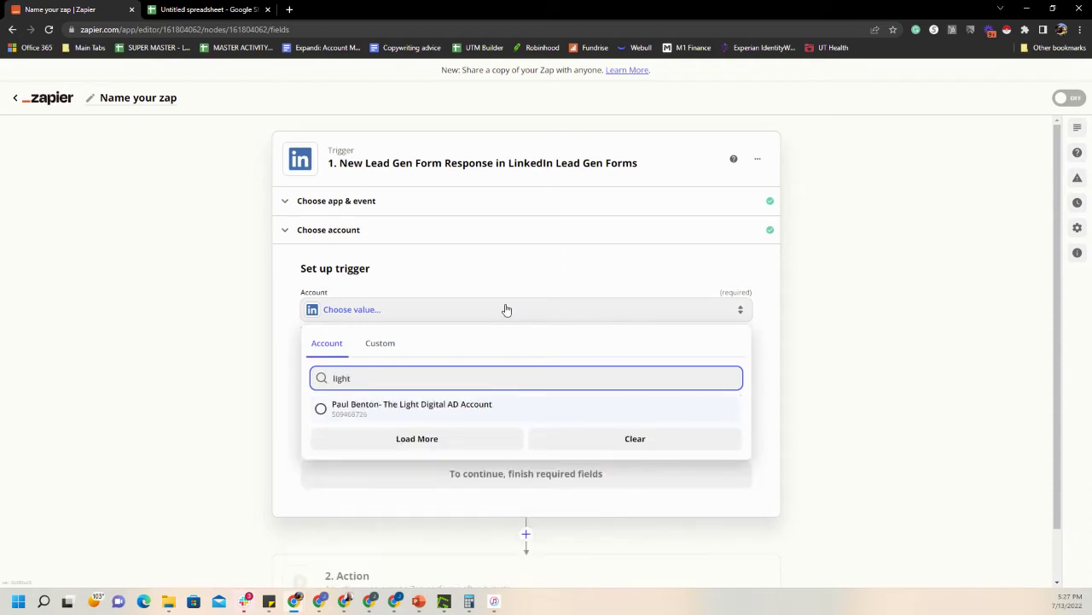
pyautogui.click(321, 408)
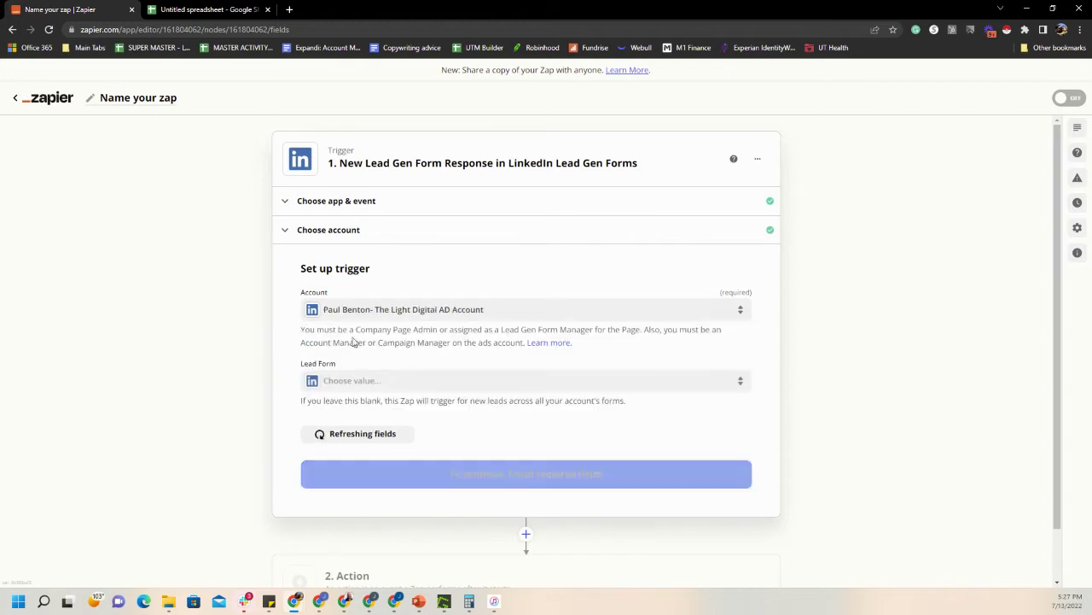
pyautogui.click(342, 382)
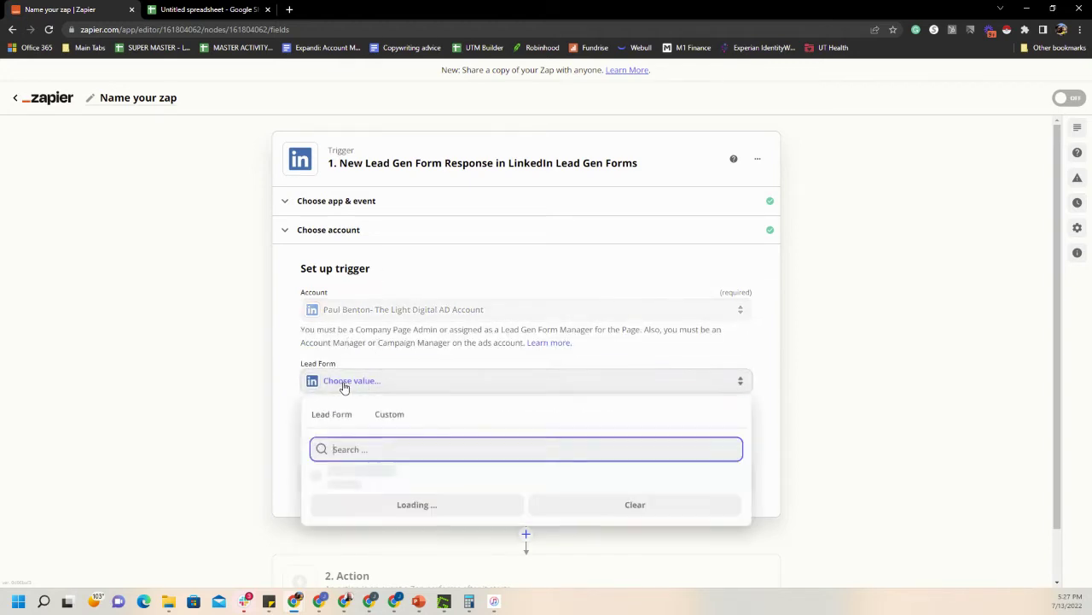
pyautogui.scroll(-1, 418, 519)
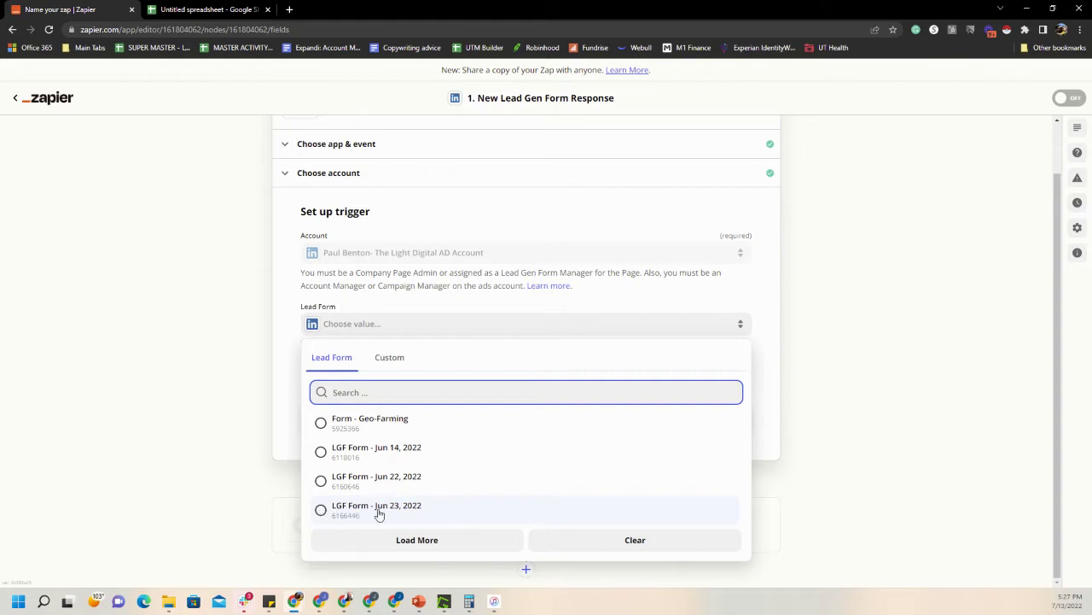
pyautogui.click(324, 512)
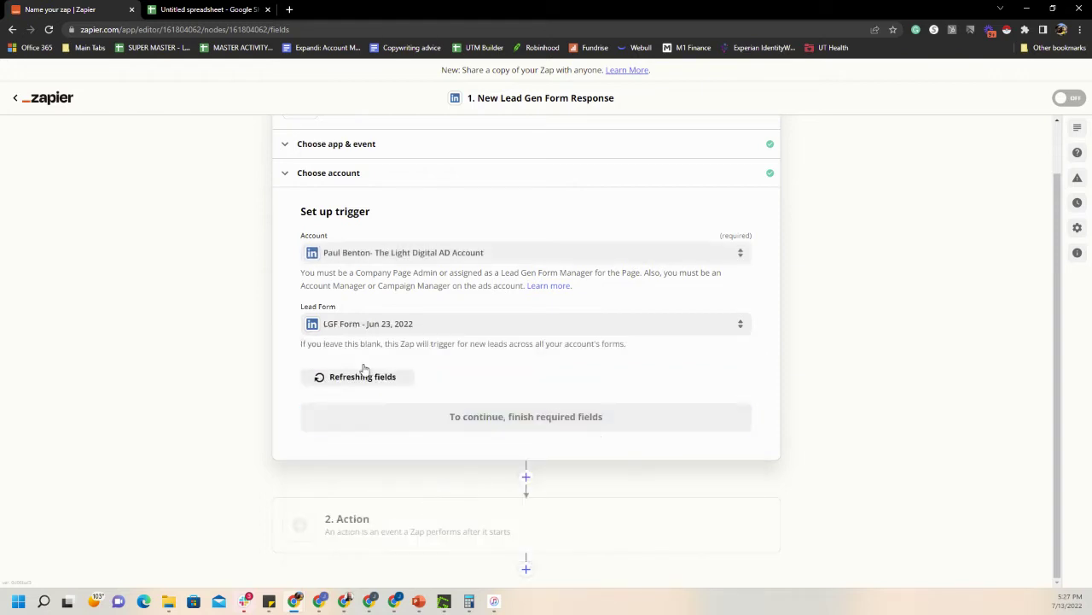
# Continue to the trigger test, run it, review the sample form response data and continue to the action
pyautogui.click(503, 418)
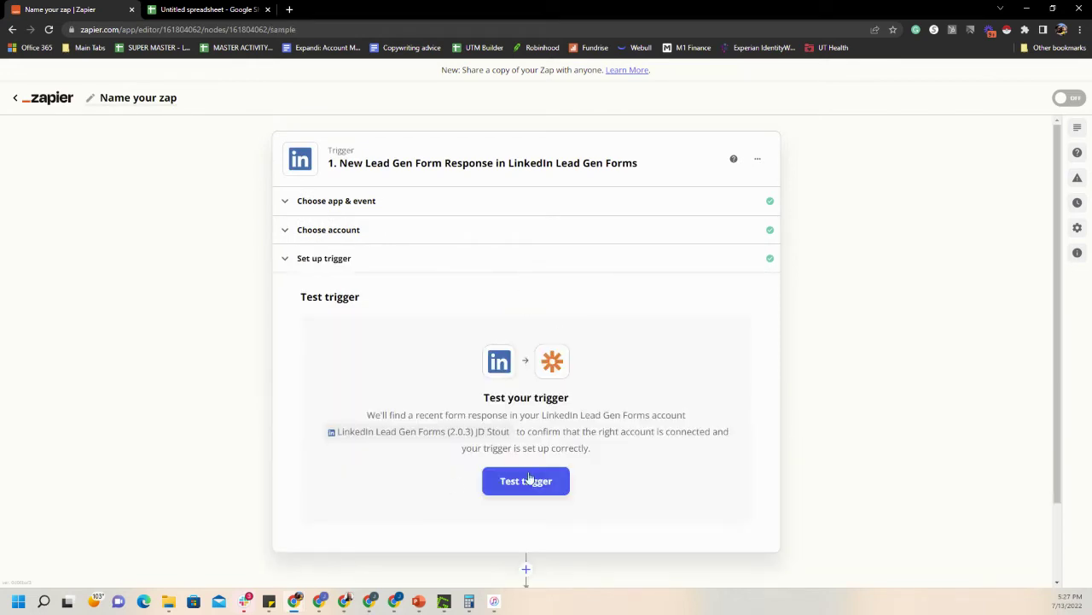
pyautogui.click(527, 484)
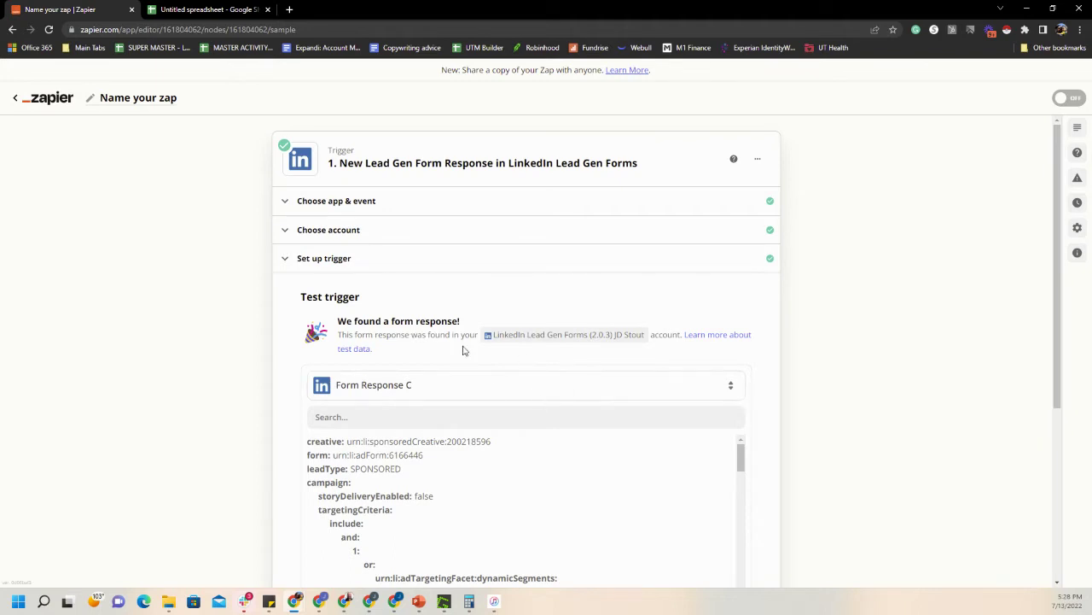
pyautogui.scroll(-2, 636, 378)
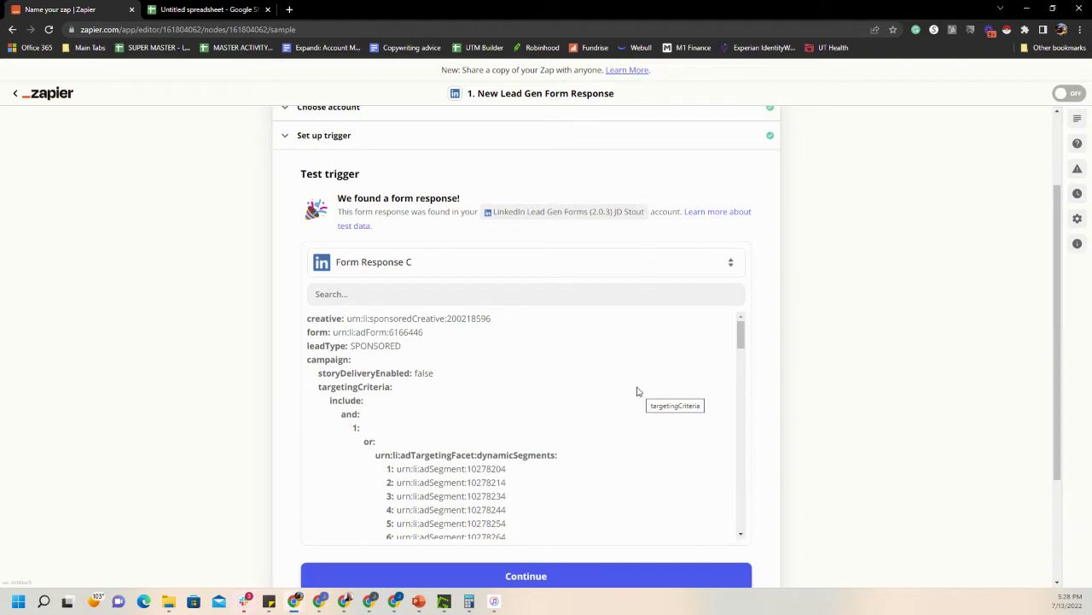
pyautogui.scroll(-2, 605, 387)
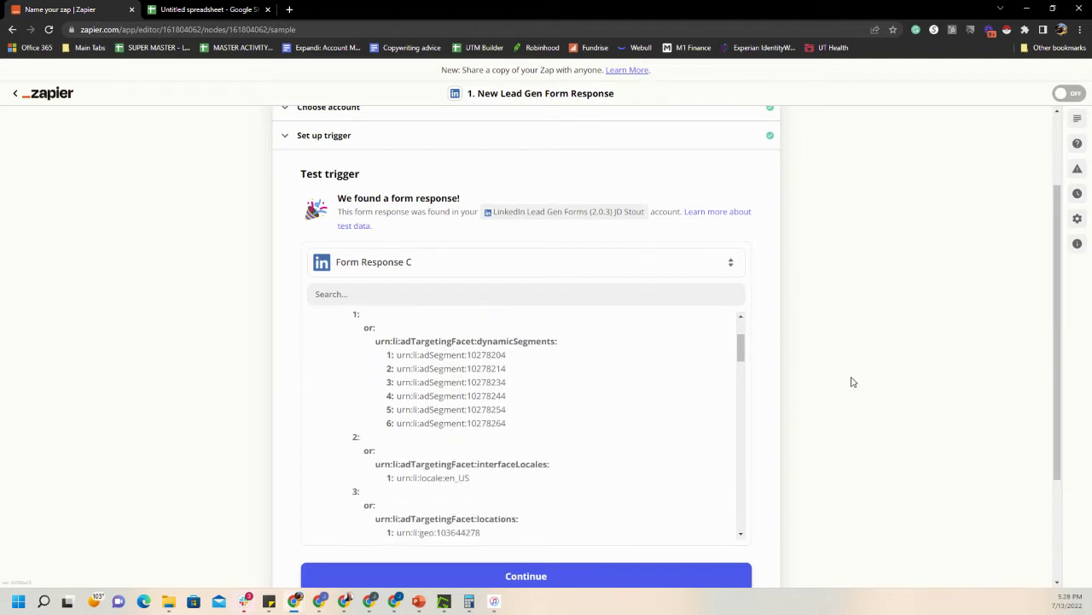
pyautogui.scroll(-1, 851, 378)
pyautogui.click(527, 519)
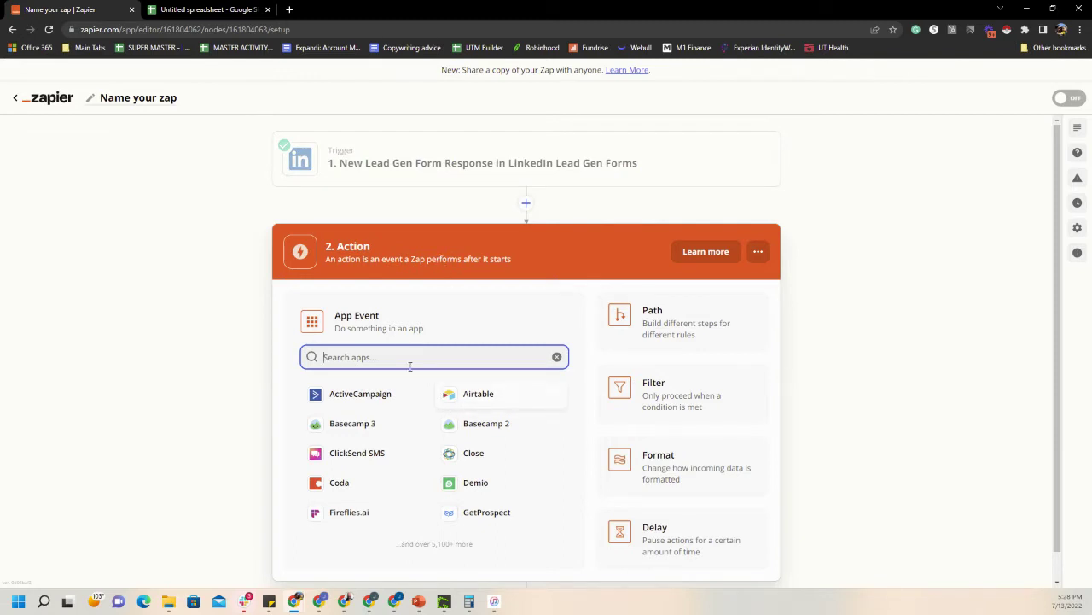
# Set Google Sheets as the action app with Create Spreadsheet Row as the action event
pyautogui.write('goo')
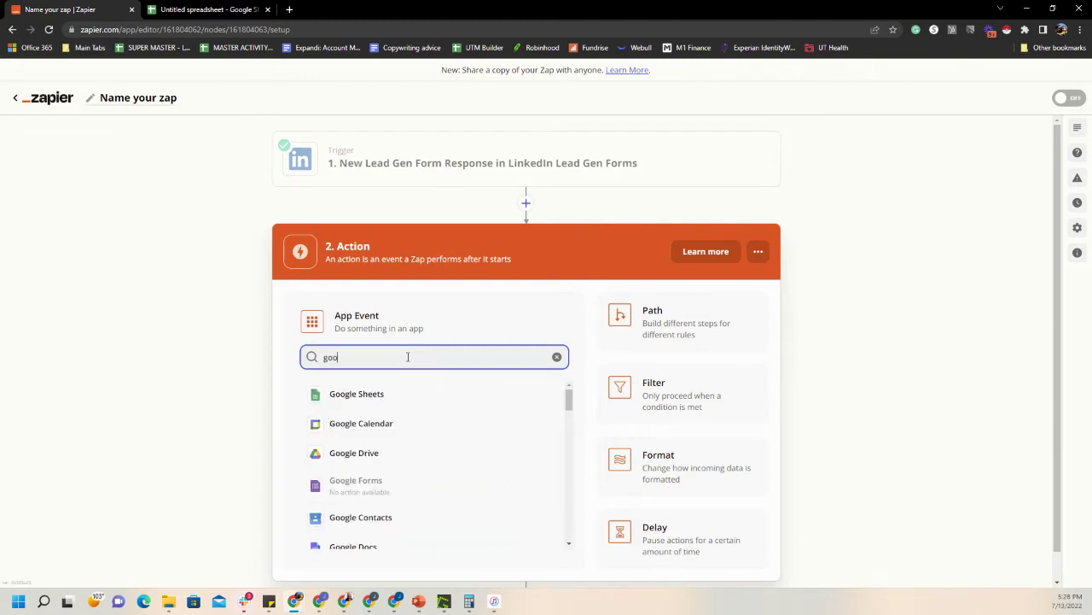
pyautogui.click(370, 395)
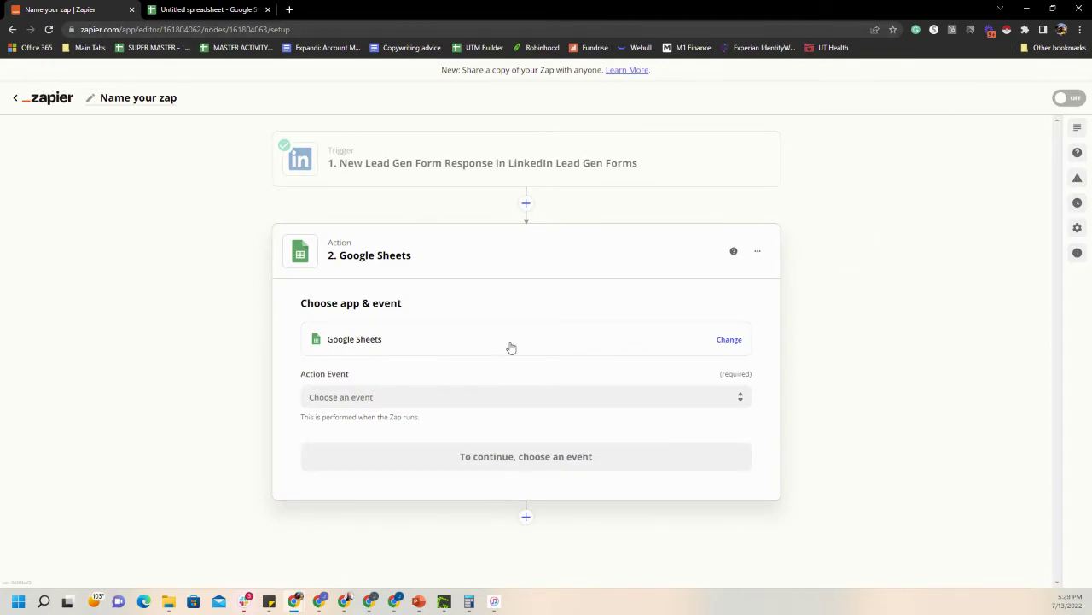
pyautogui.click(461, 396)
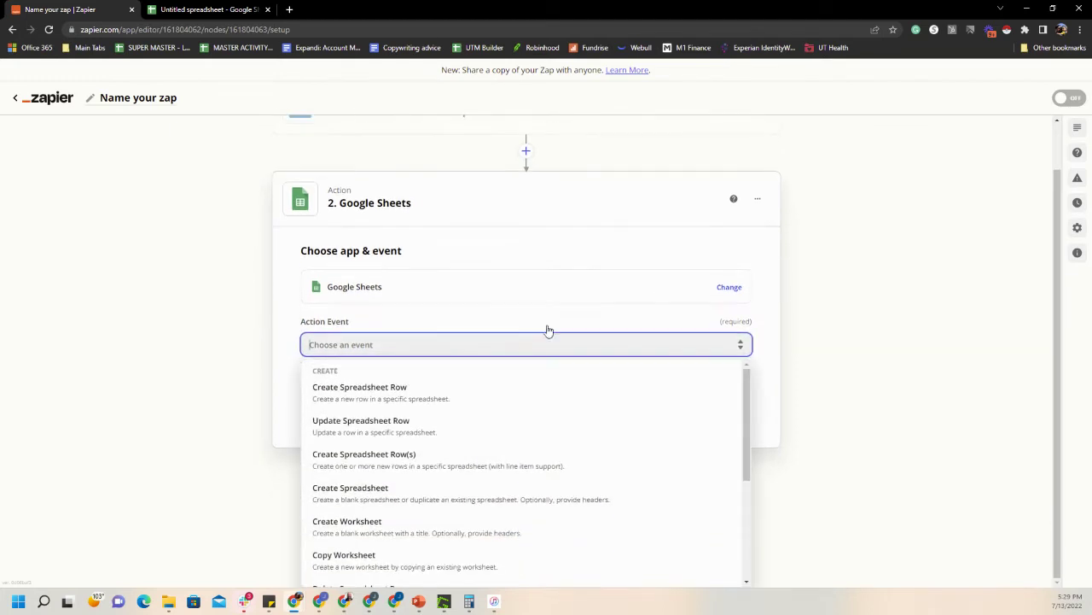
pyautogui.click(827, 305)
pyautogui.click(402, 395)
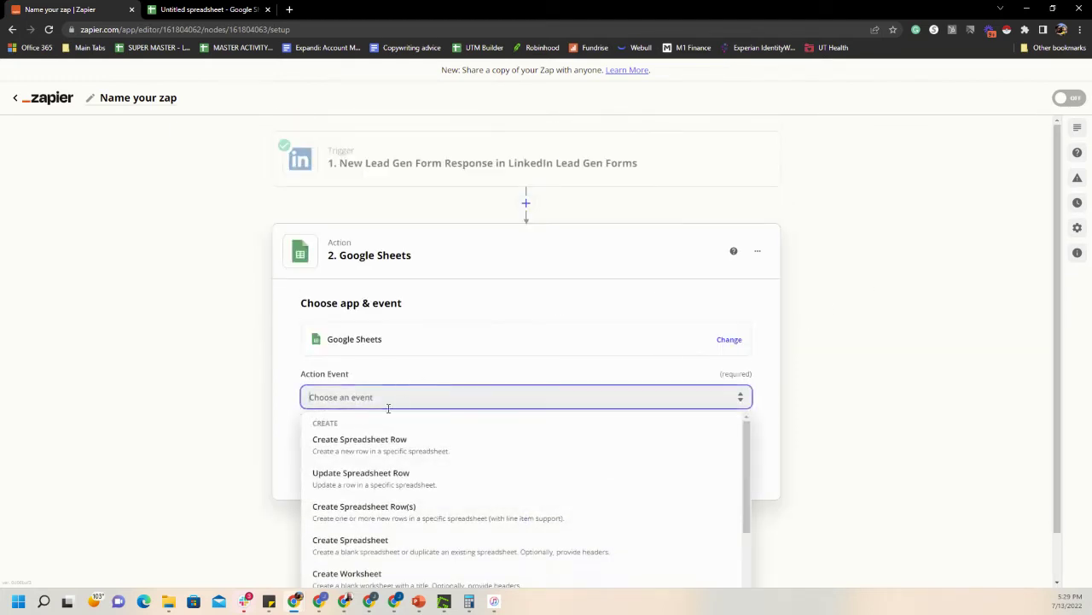
pyautogui.click(361, 443)
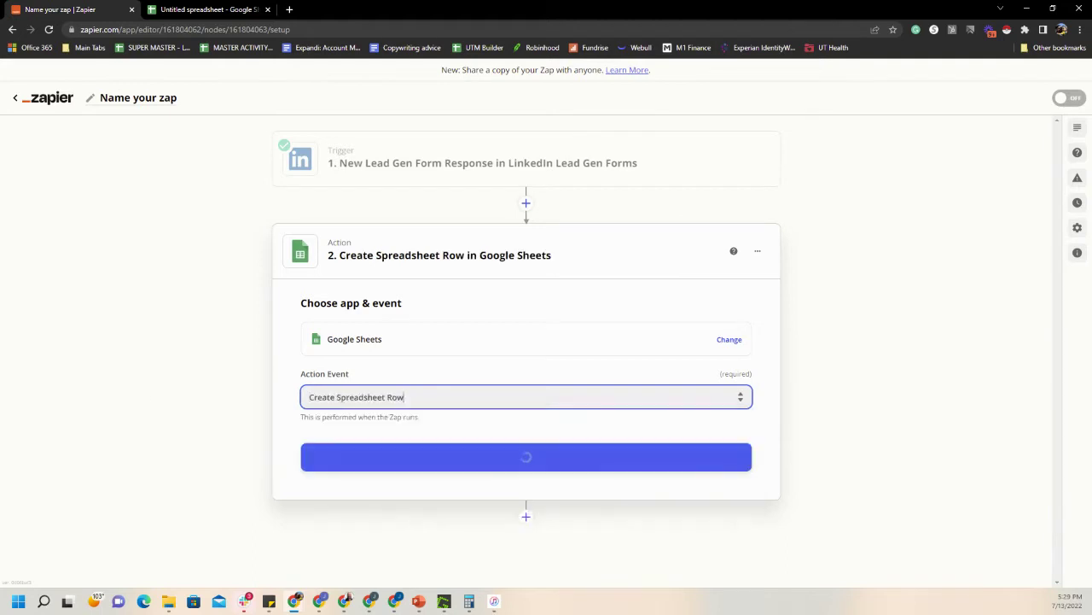
# Switch to the spreadsheet in Google Sheets and correct the header in cell D1 to LinkedIn profile URL
pyautogui.click(209, 9)
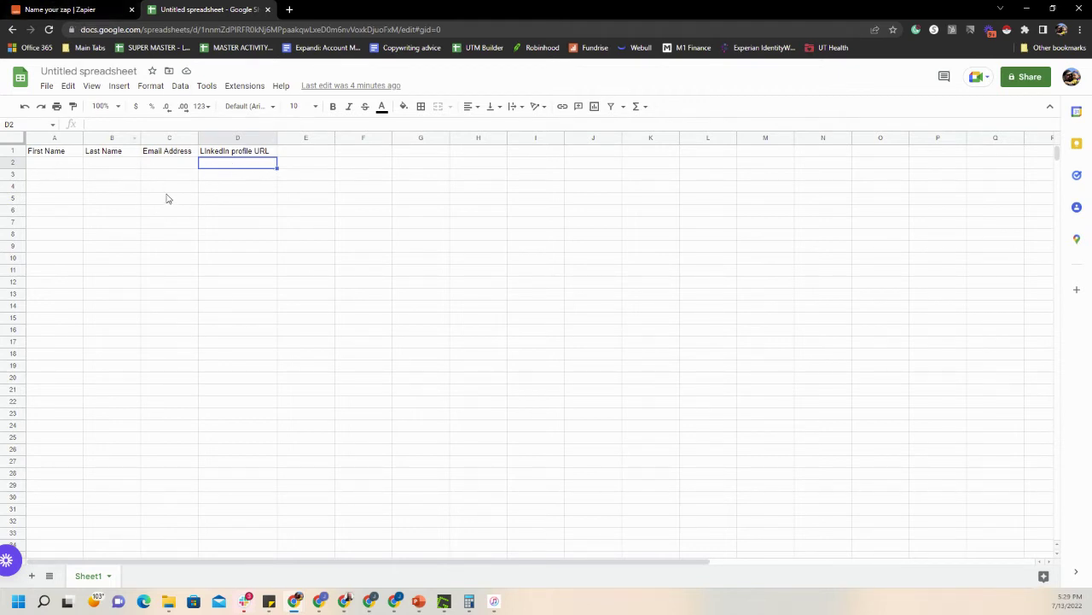
pyautogui.click(208, 153)
pyautogui.click(93, 125)
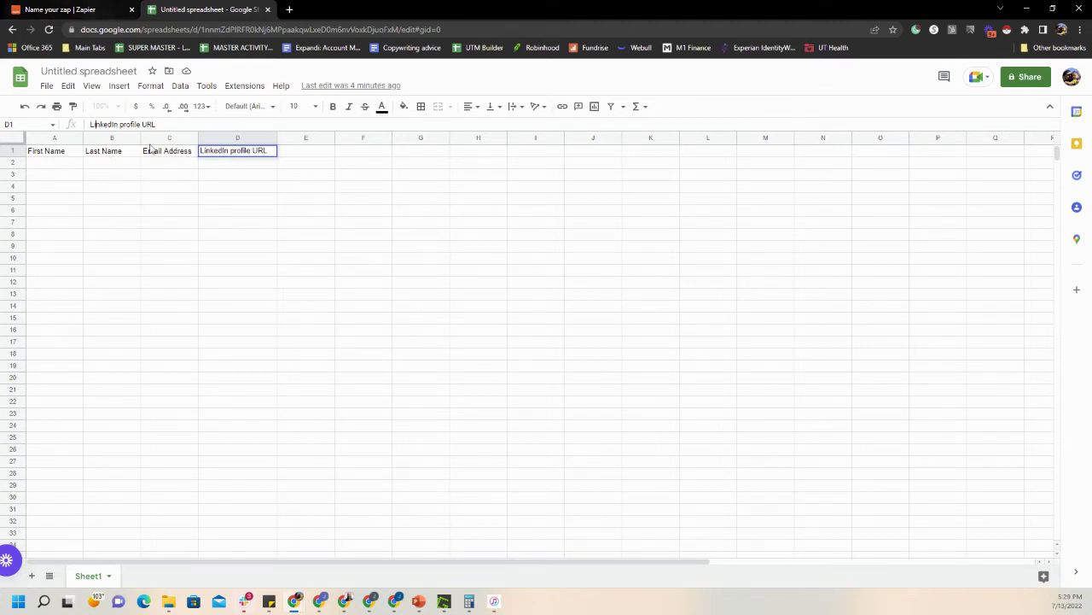
pyautogui.click(103, 171)
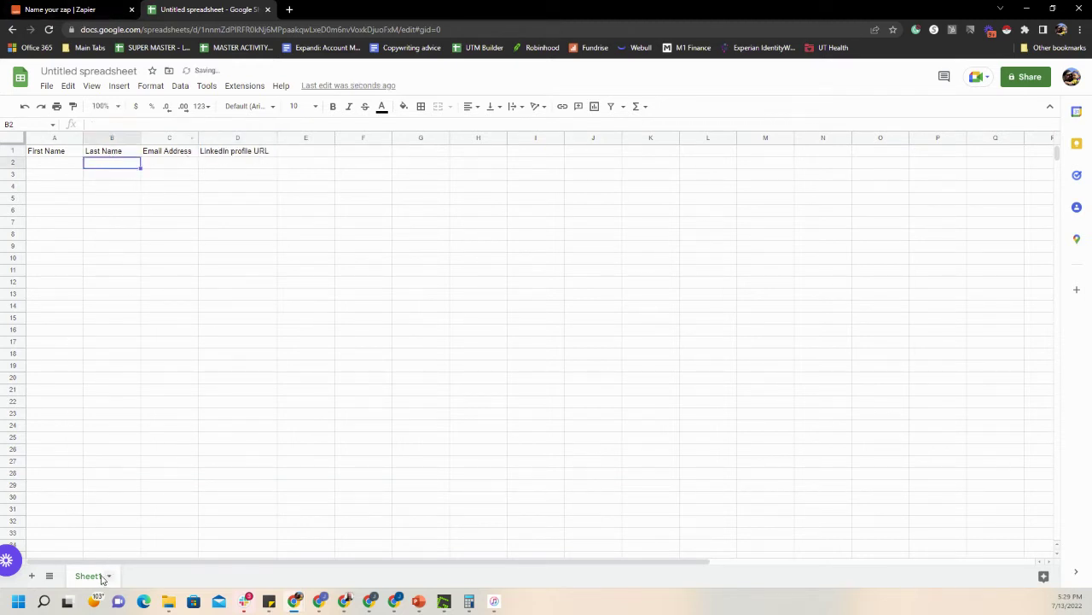
# Rename the spreadsheet as Light Digital - Lead Gen form responses
pyautogui.click(88, 72)
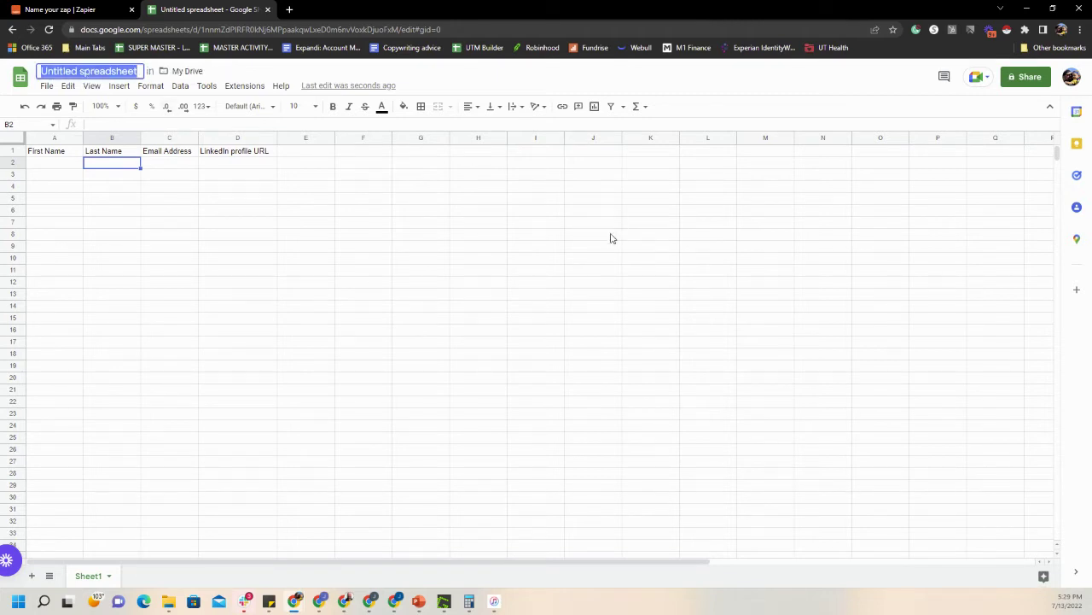
pyautogui.write('Light Digital - Lead Gen f')
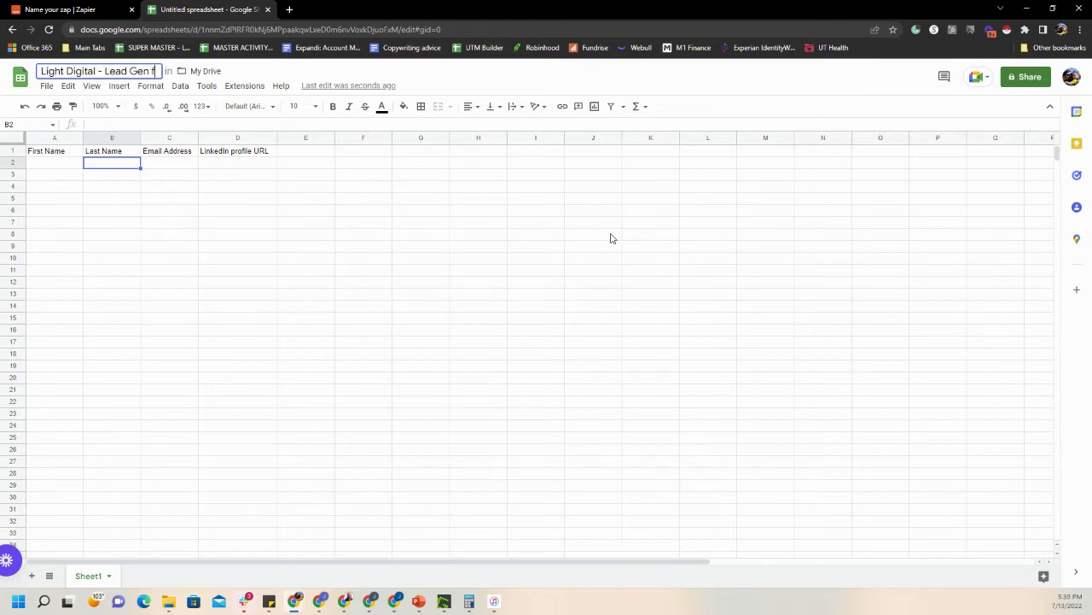
pyautogui.write('orm responses')
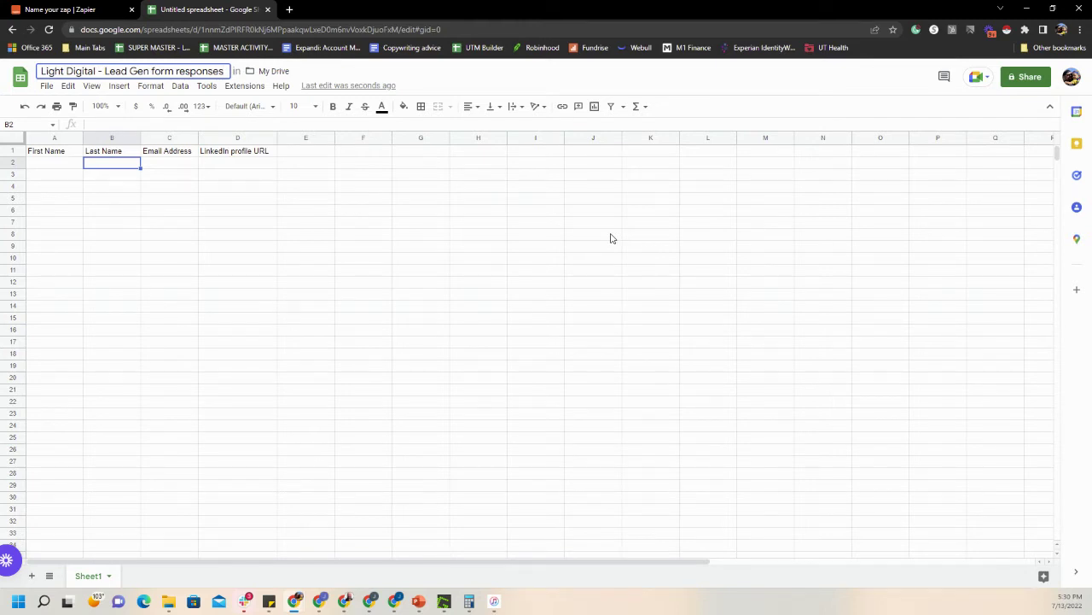
# Switch back to Zapier, keep Create Spreadsheet Row as the action event and continue to the account selection
pyautogui.click(75, 9)
pyautogui.click(386, 397)
pyautogui.scroll(-3, 439, 433)
pyautogui.scroll(3, 293, 383)
pyautogui.scroll(-1, 293, 384)
pyautogui.click(376, 389)
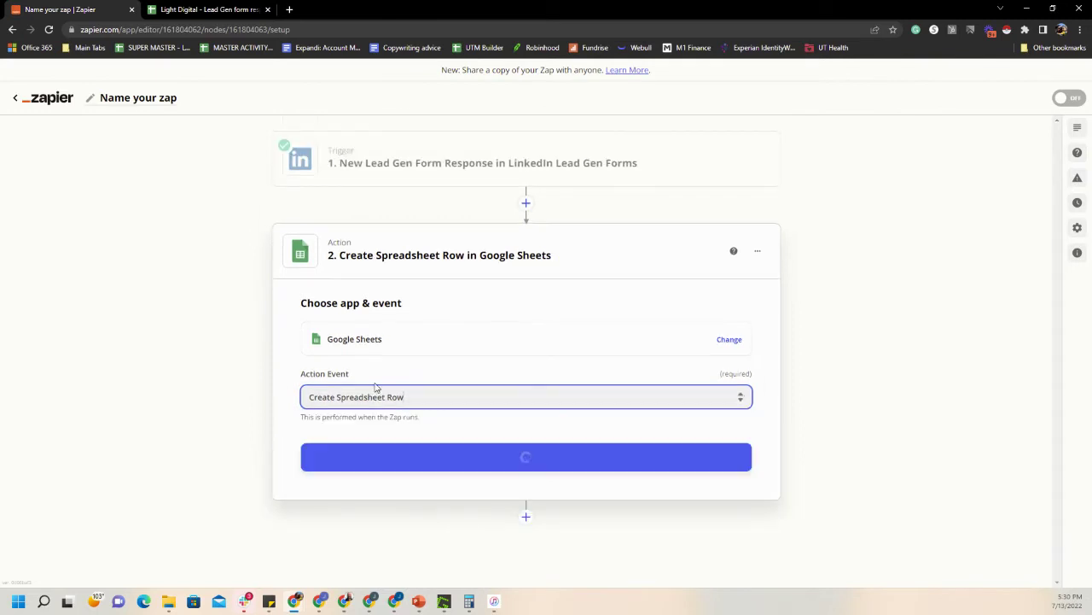
pyautogui.click(407, 454)
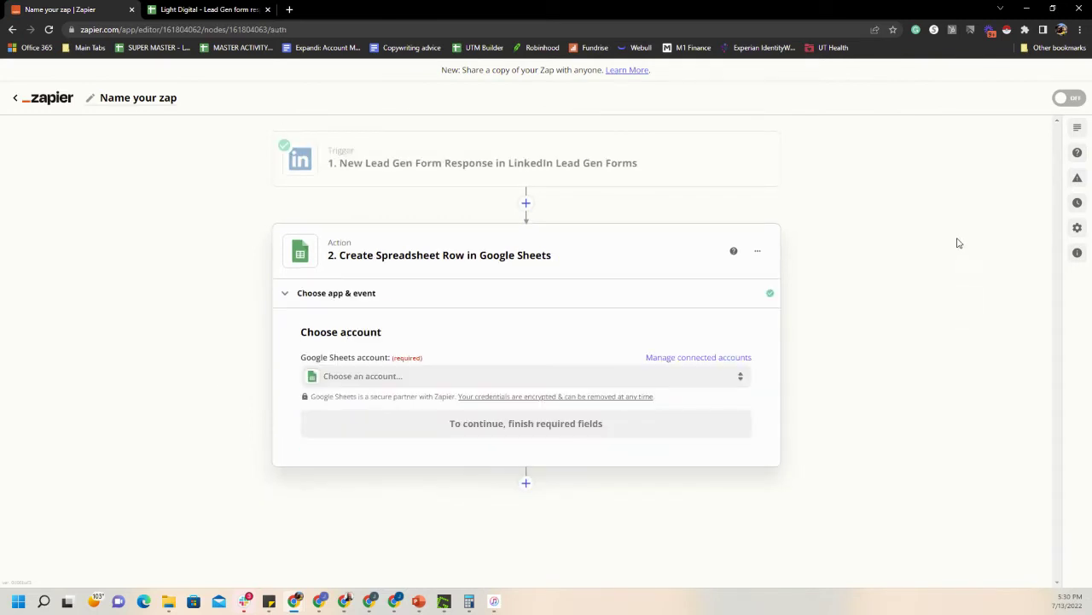
# Search for the Google account holding the spreadsheet, choose it as the action's Google Sheets account and continue to the action setup
pyautogui.click(404, 376)
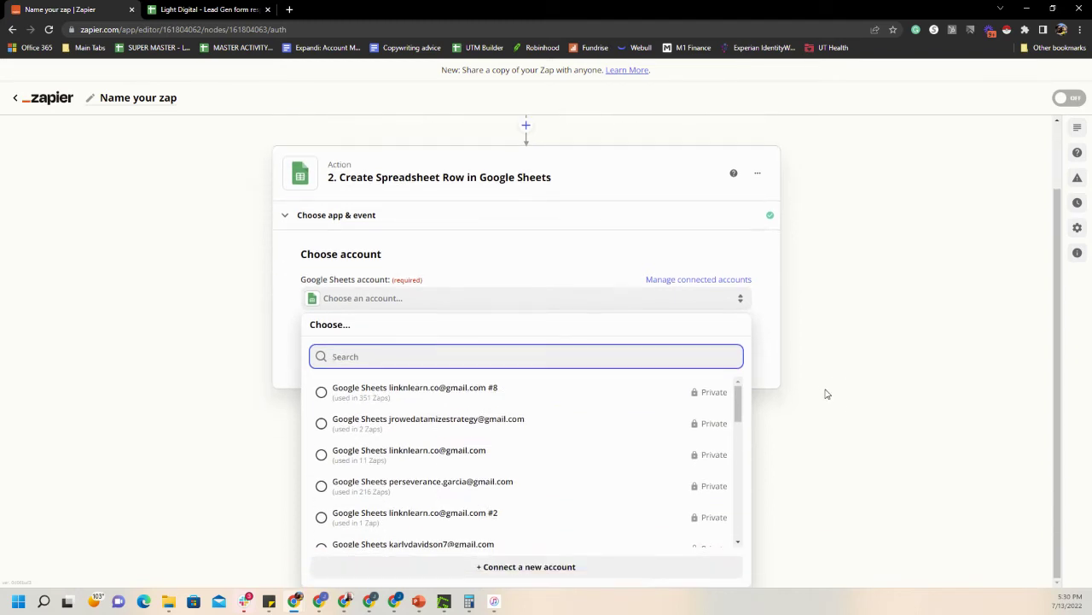
pyautogui.scroll(3, 524, 455)
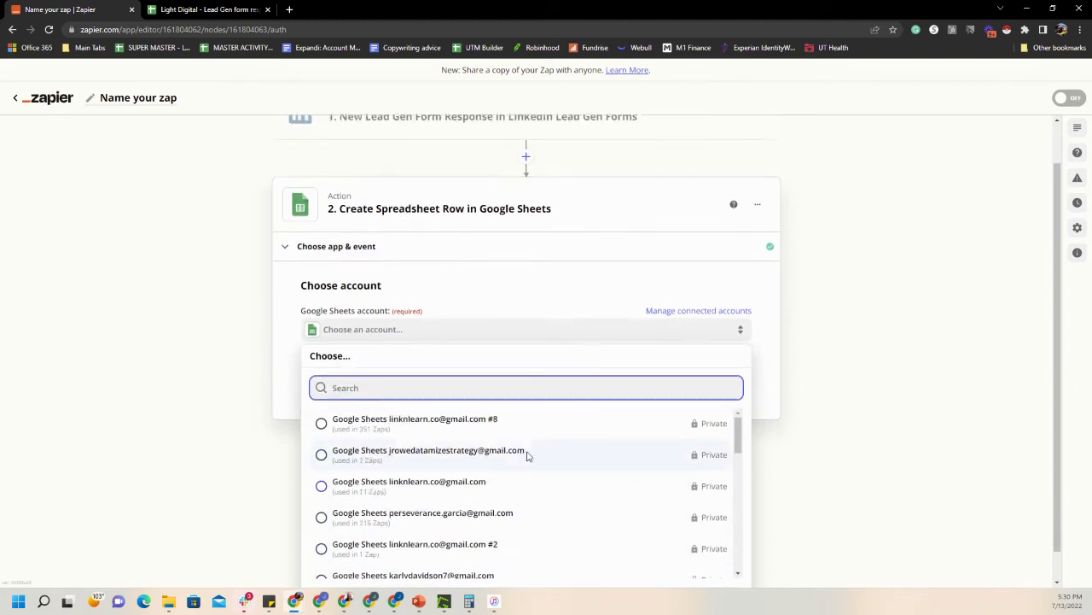
pyautogui.scroll(-3, 595, 458)
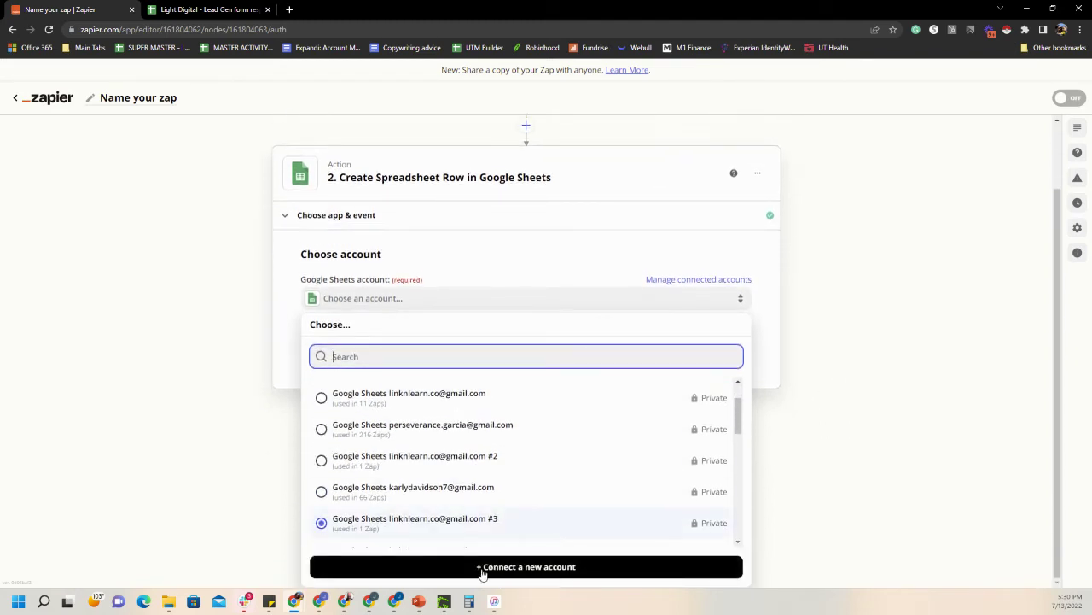
pyautogui.scroll(-3, 468, 487)
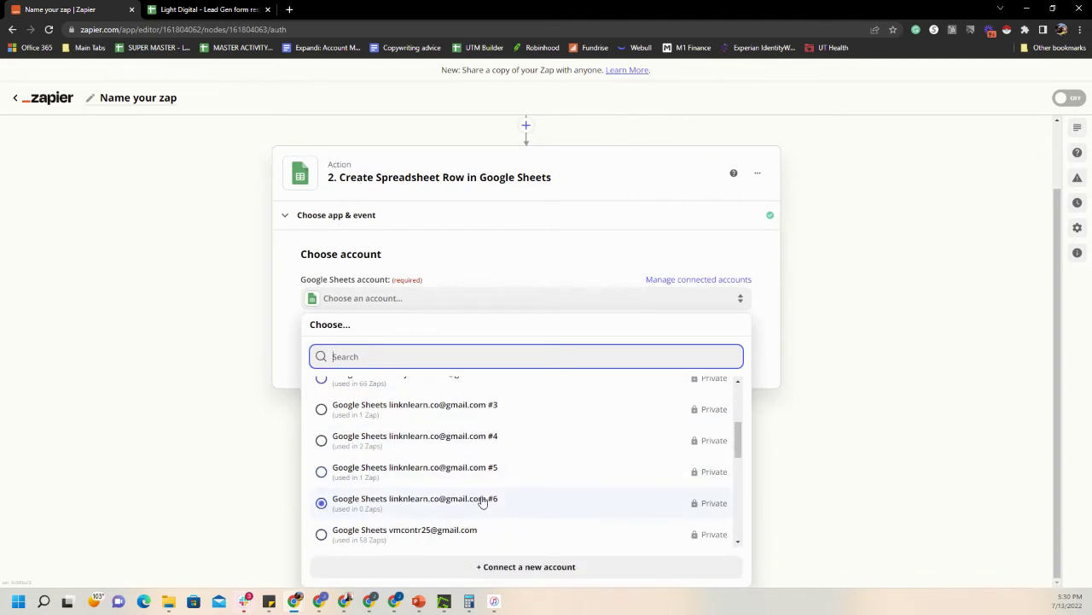
pyautogui.scroll(5, 478, 495)
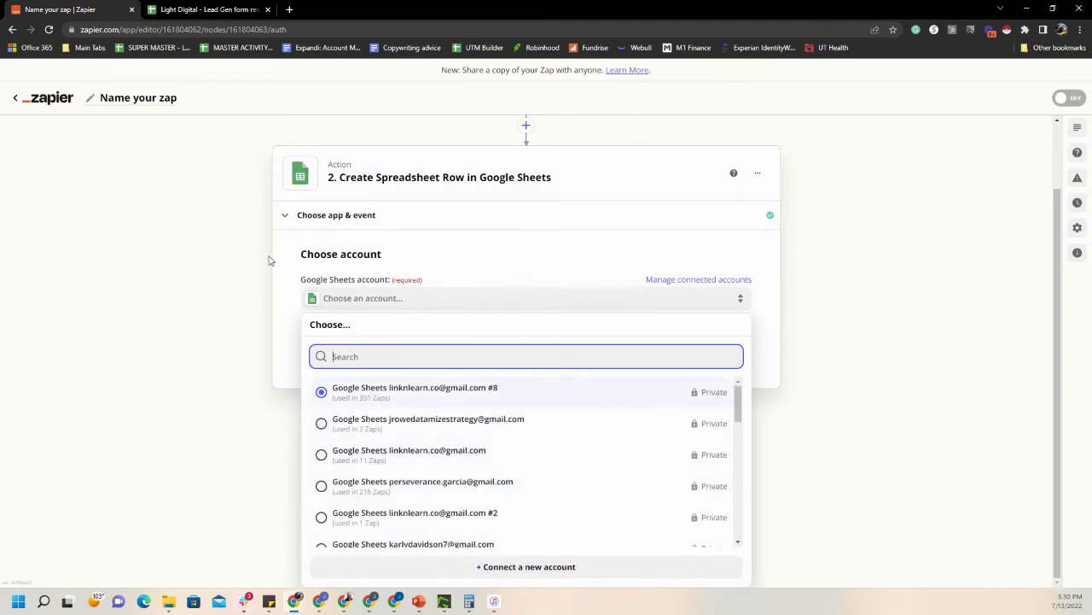
pyautogui.write('flou')
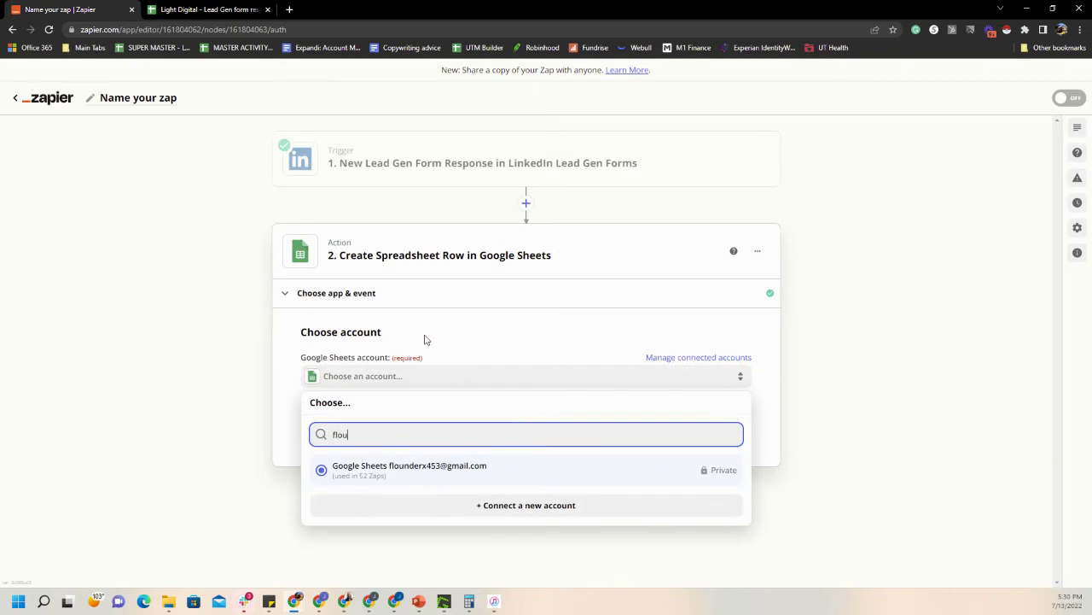
pyautogui.click(432, 469)
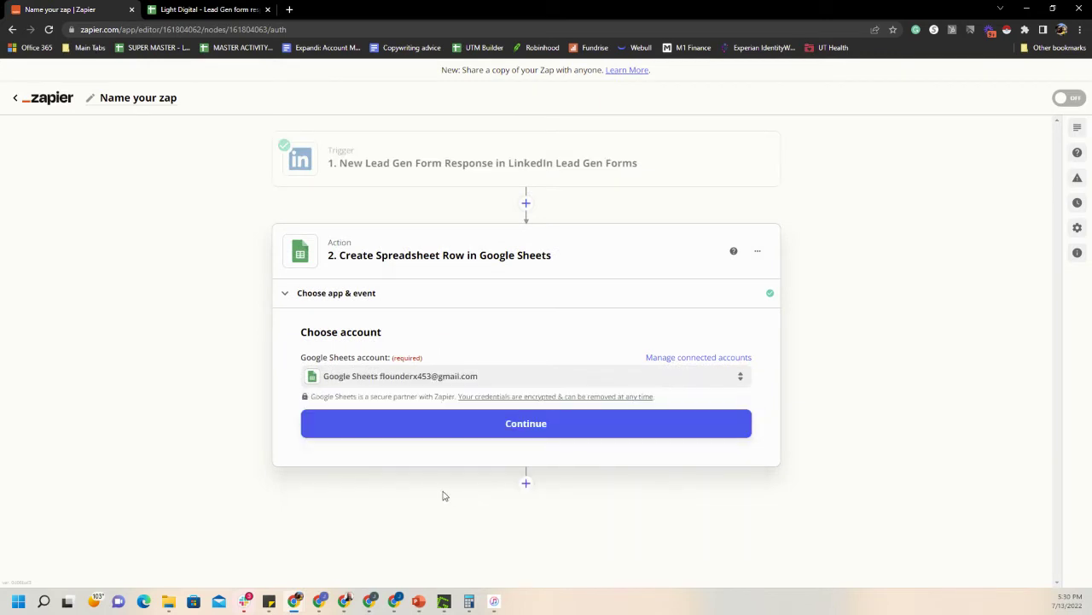
pyautogui.click(495, 425)
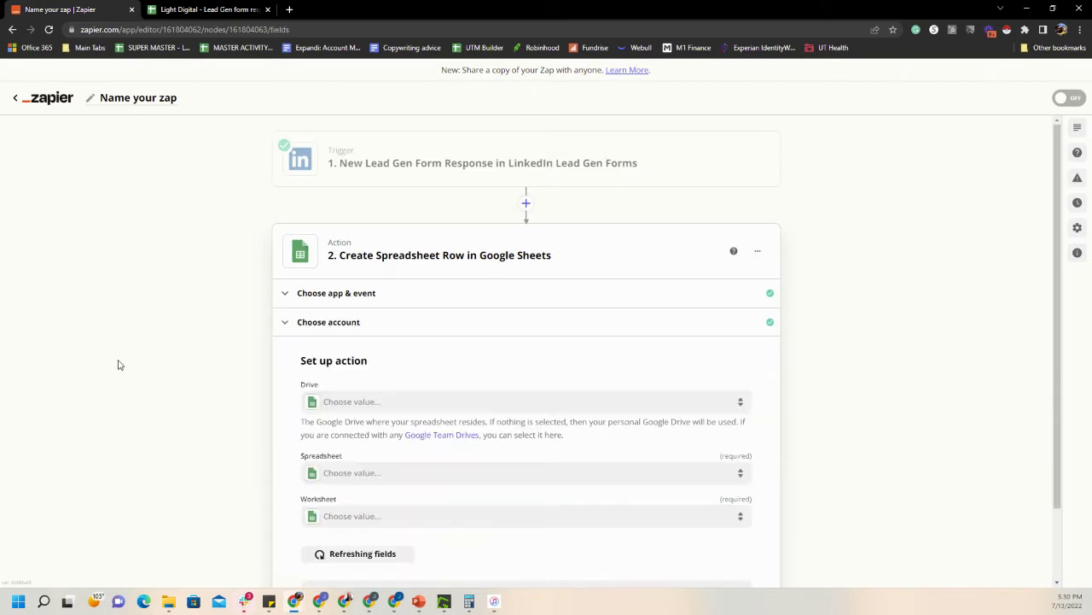
# Set the action's drive to My Google Drive and its spreadsheet to Light Digital - Lead Gen form responses
pyautogui.click(341, 400)
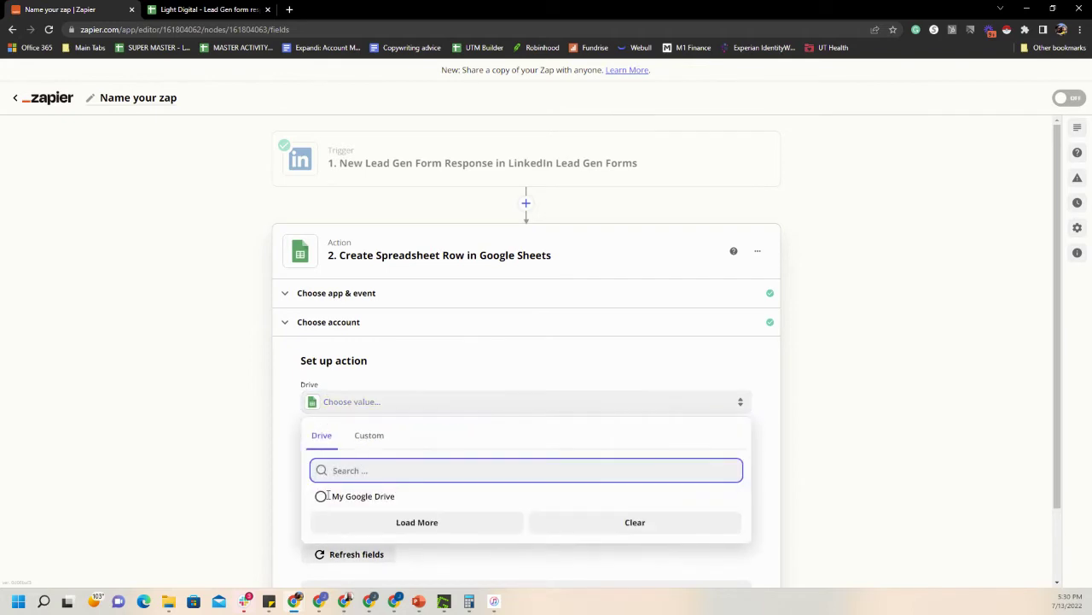
pyautogui.click(324, 502)
pyautogui.scroll(-1, 220, 415)
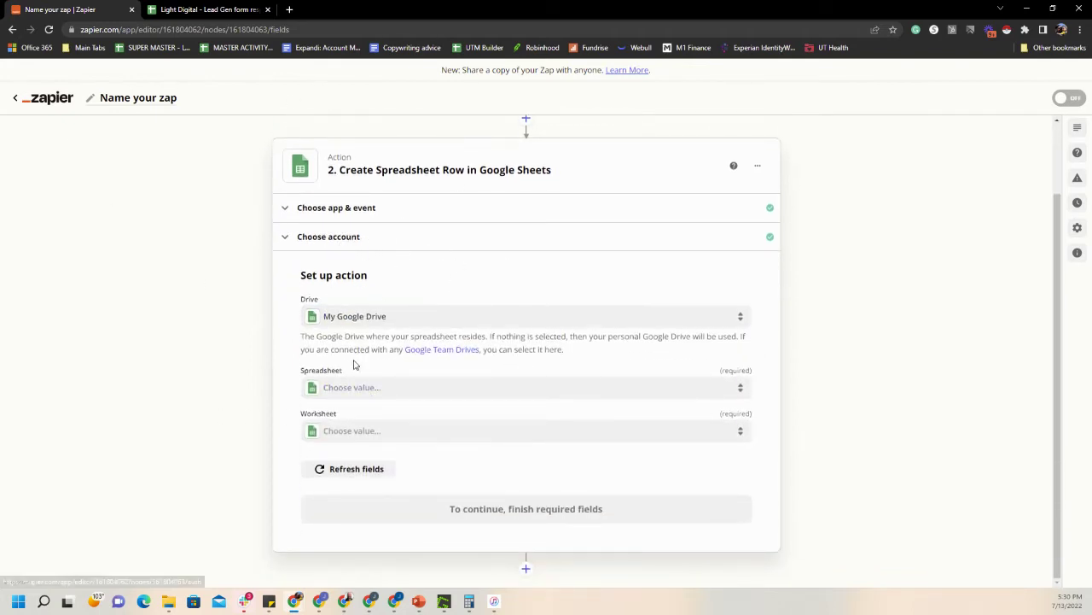
pyautogui.click(348, 389)
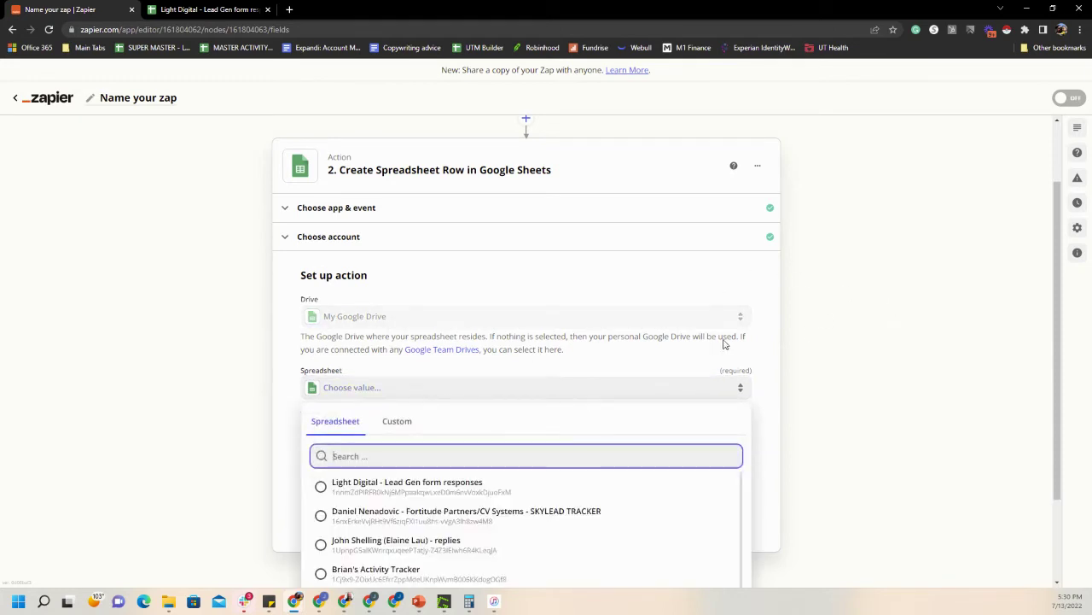
pyautogui.click(321, 486)
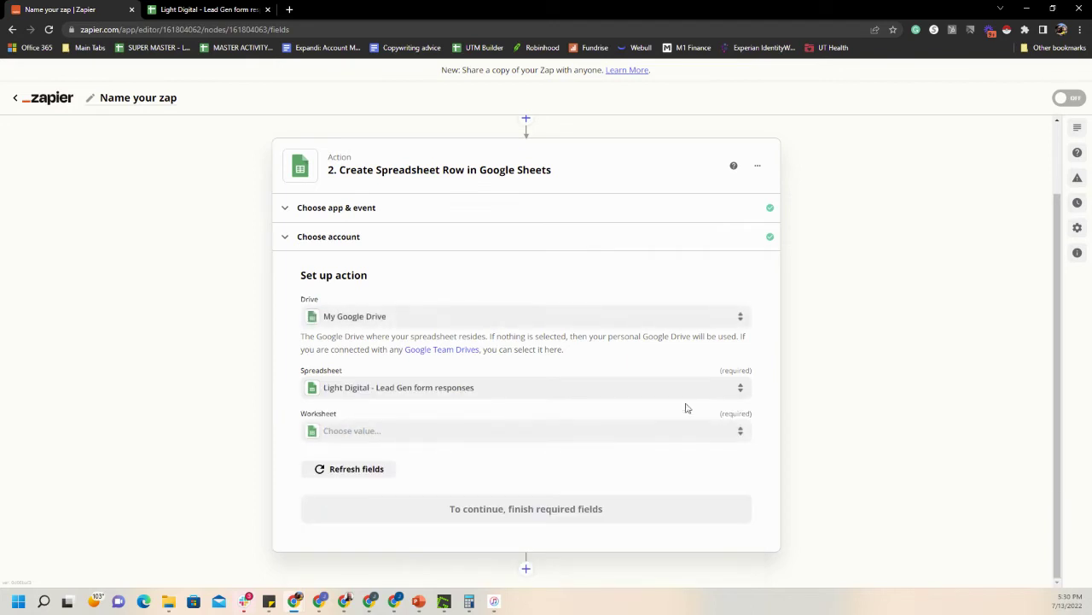
# Check the sheet name in the spreadsheet, set the worksheet to Sheet1 and compare the action's column fields with the header row
pyautogui.click(459, 436)
pyautogui.click(204, 9)
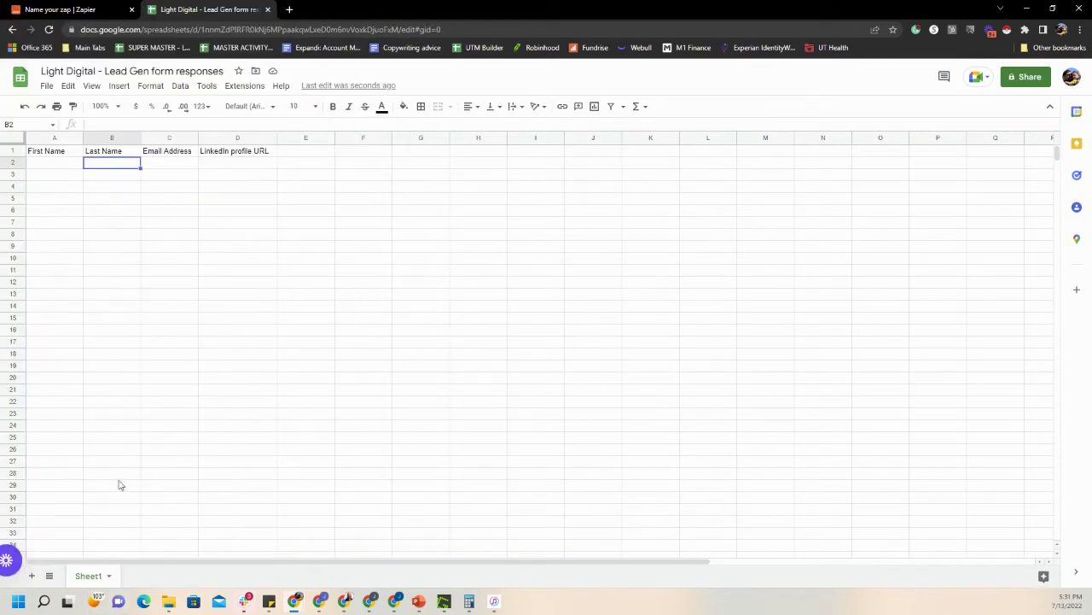
pyautogui.click(86, 9)
pyautogui.click(352, 432)
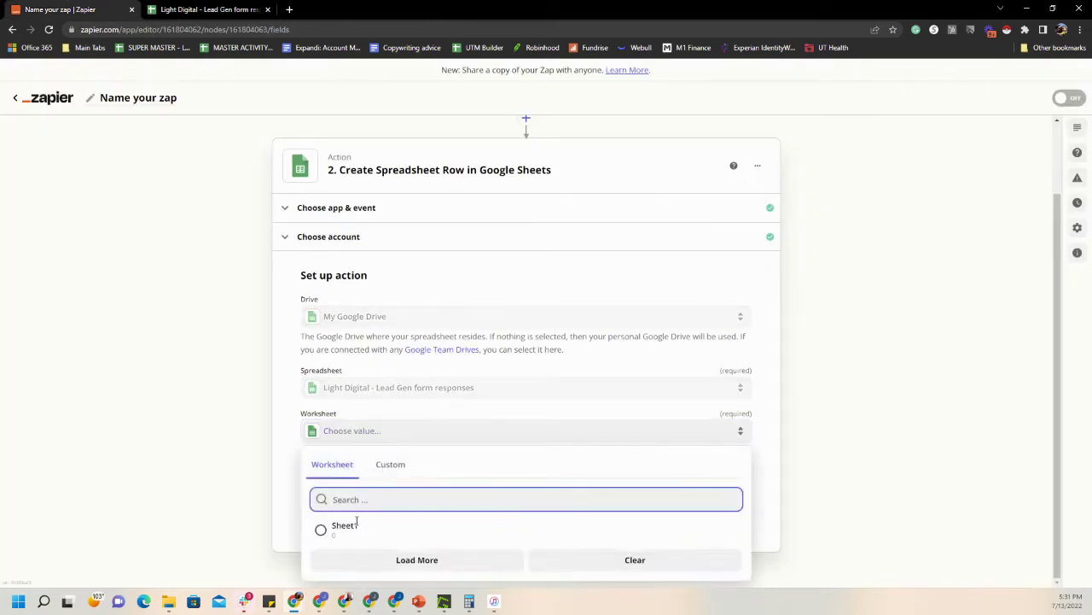
pyautogui.click(320, 525)
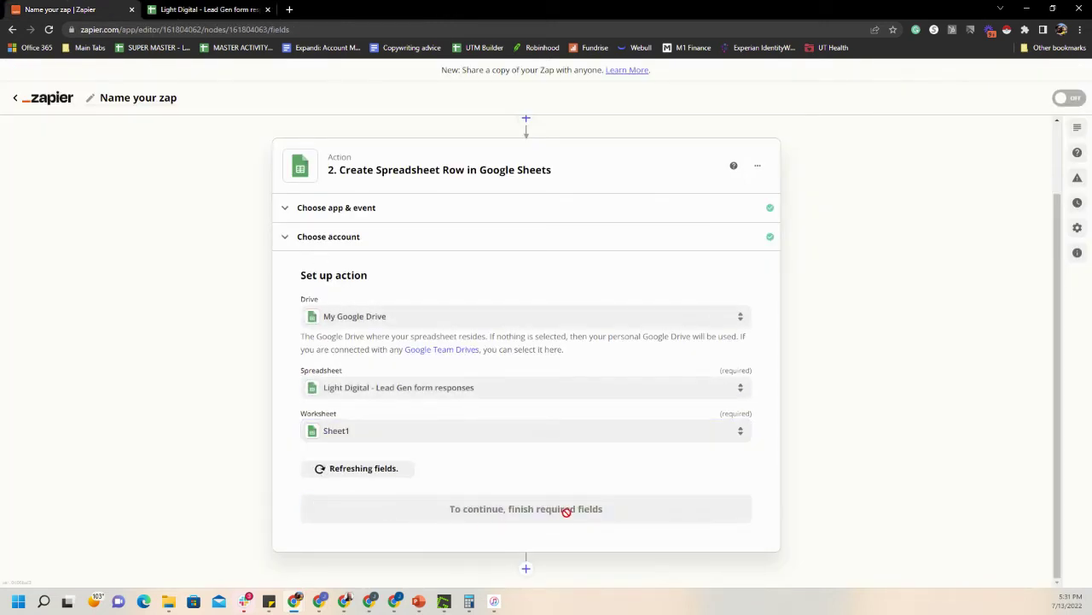
pyautogui.scroll(-1, 843, 363)
pyautogui.scroll(-1, 843, 363)
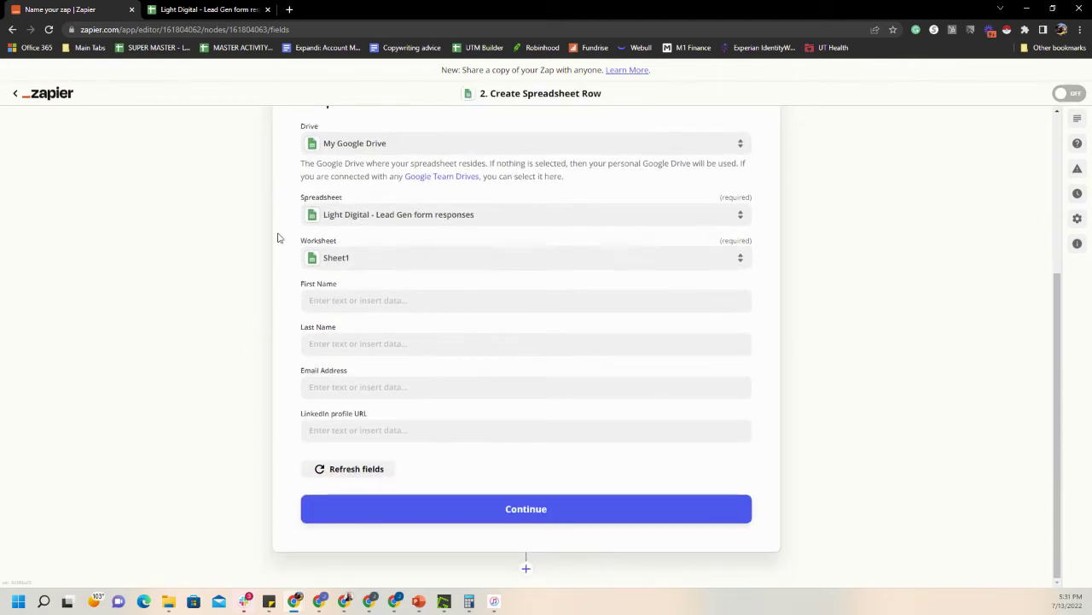
pyautogui.click(209, 9)
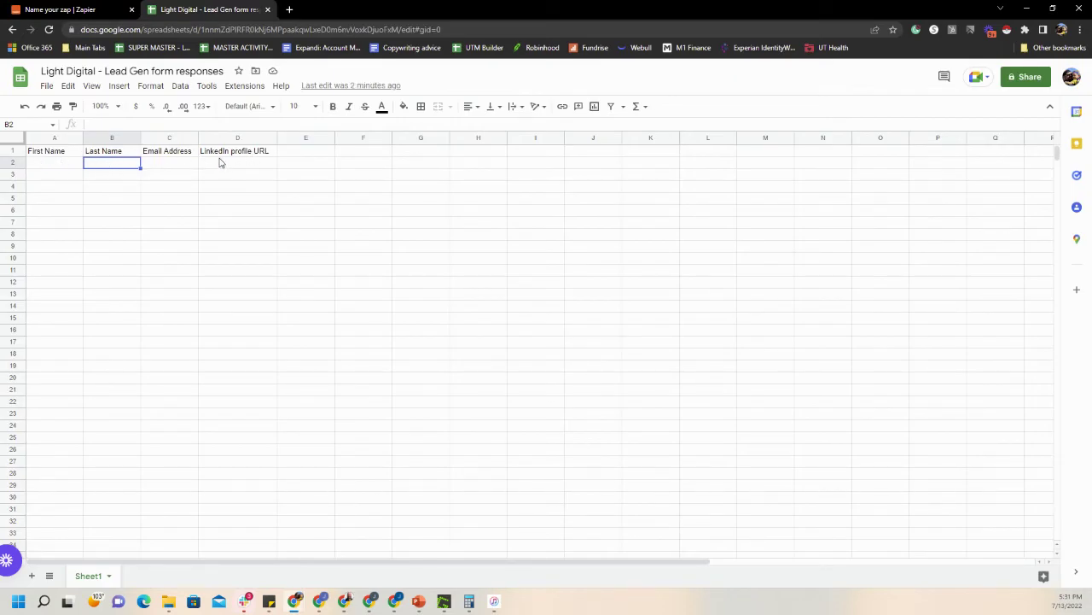
# Switch back to Zapier and map the First Name column field to the First name value from the LinkedIn trigger
pyautogui.click(98, 10)
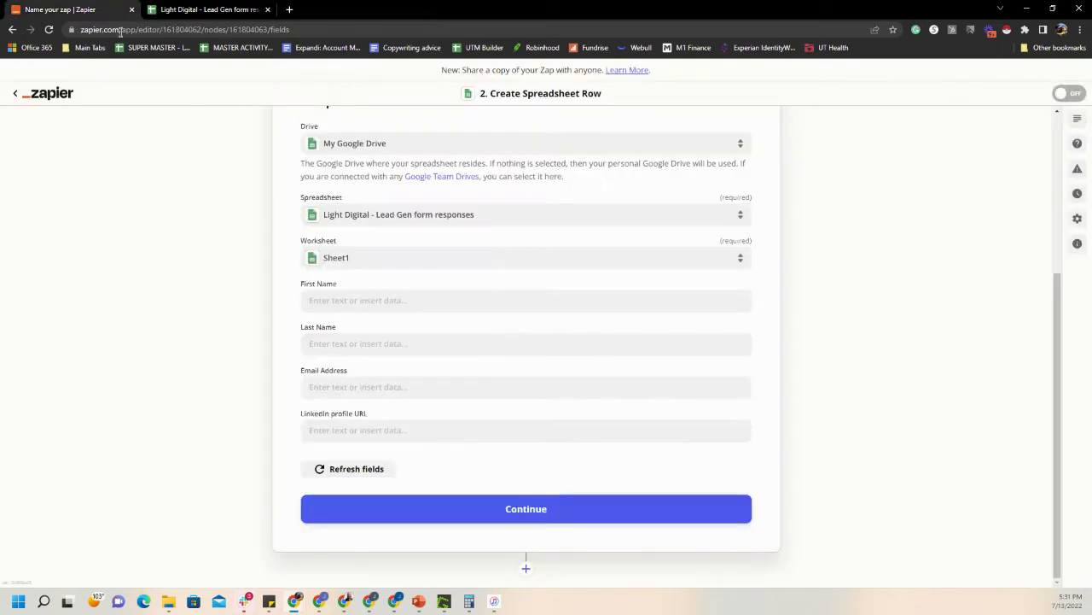
pyautogui.click(344, 302)
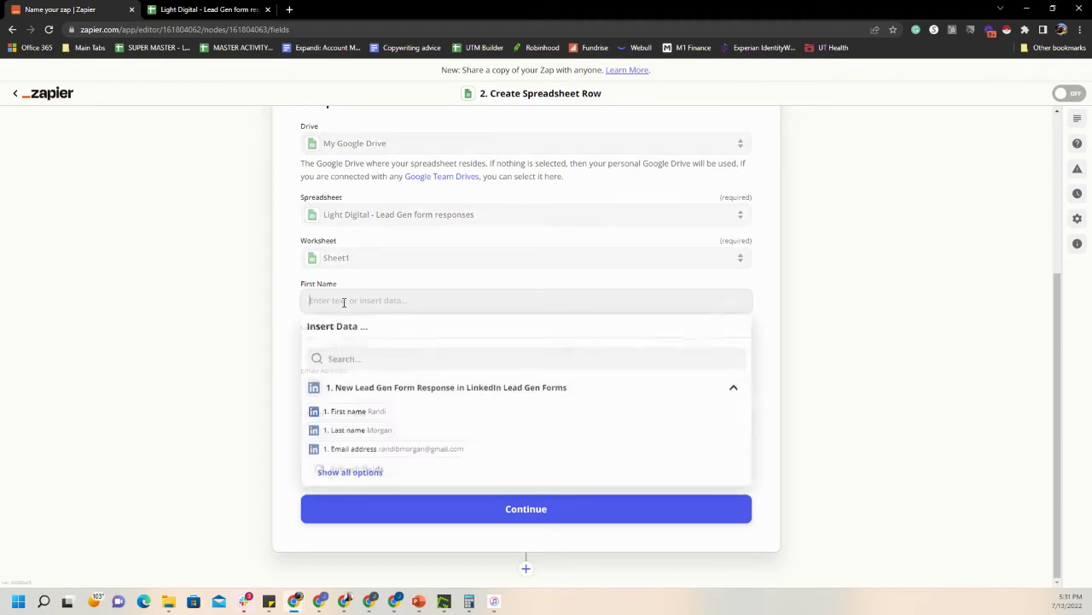
pyautogui.click(256, 311)
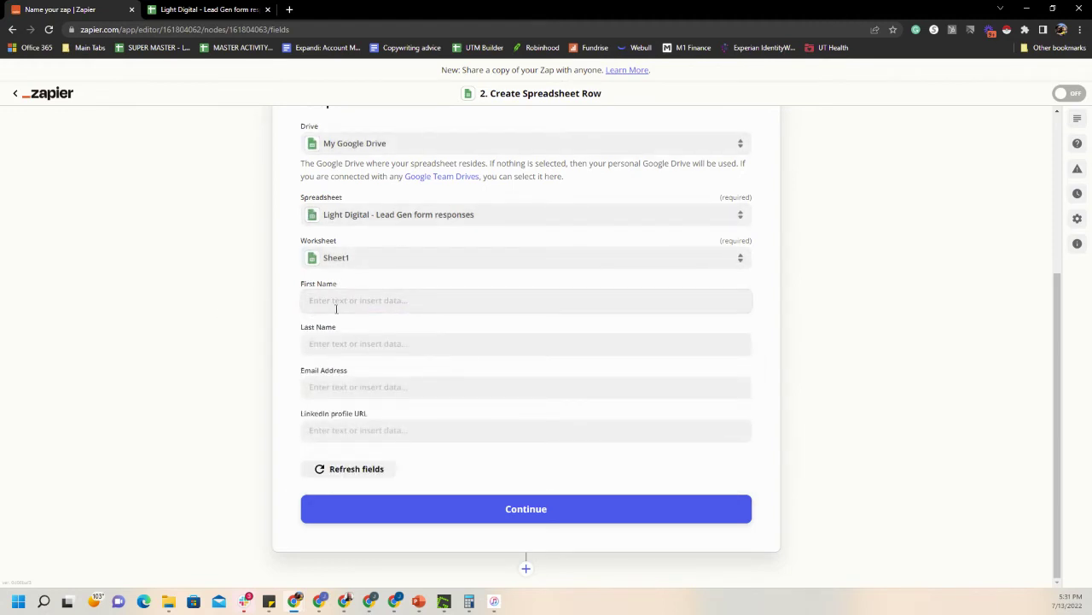
pyautogui.click(333, 303)
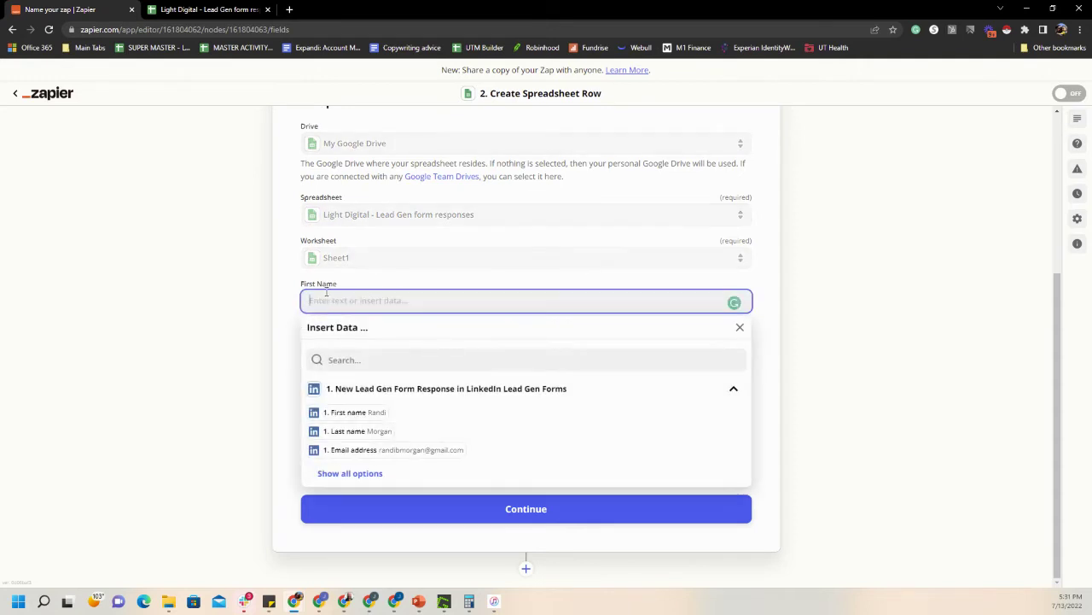
pyautogui.click(347, 419)
pyautogui.click(185, 378)
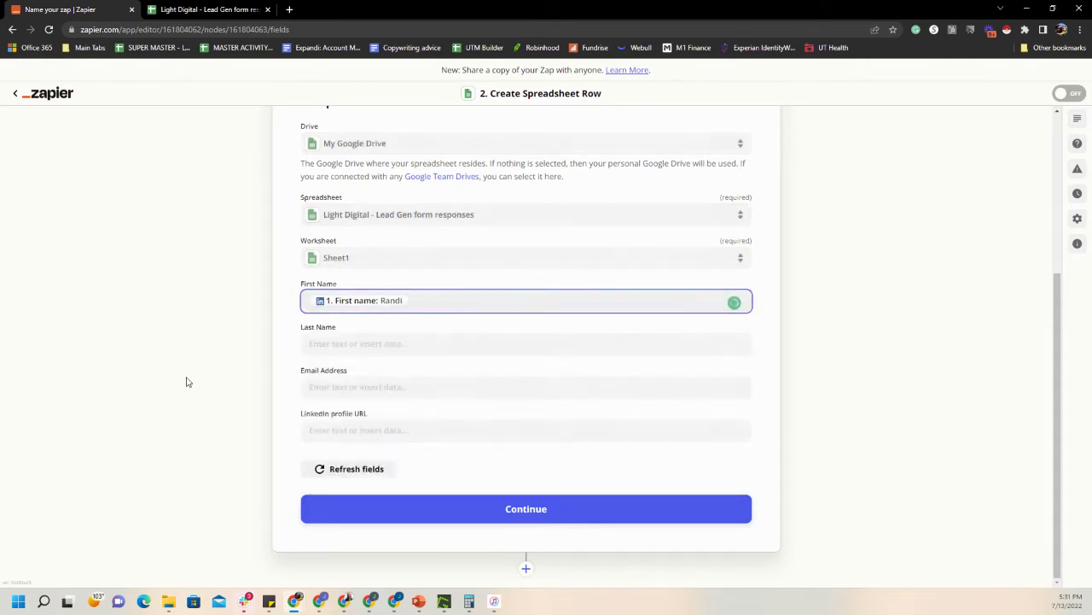
# Map the Last Name and Email Address column fields to the trigger's Last name and Email address values
pyautogui.click(341, 344)
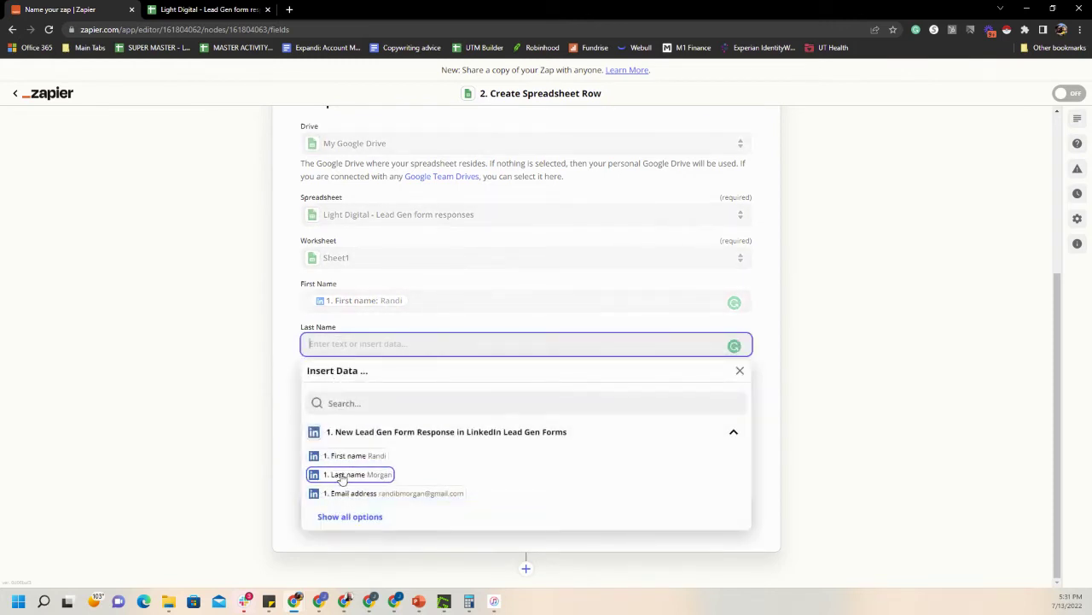
pyautogui.click(344, 480)
pyautogui.click(186, 400)
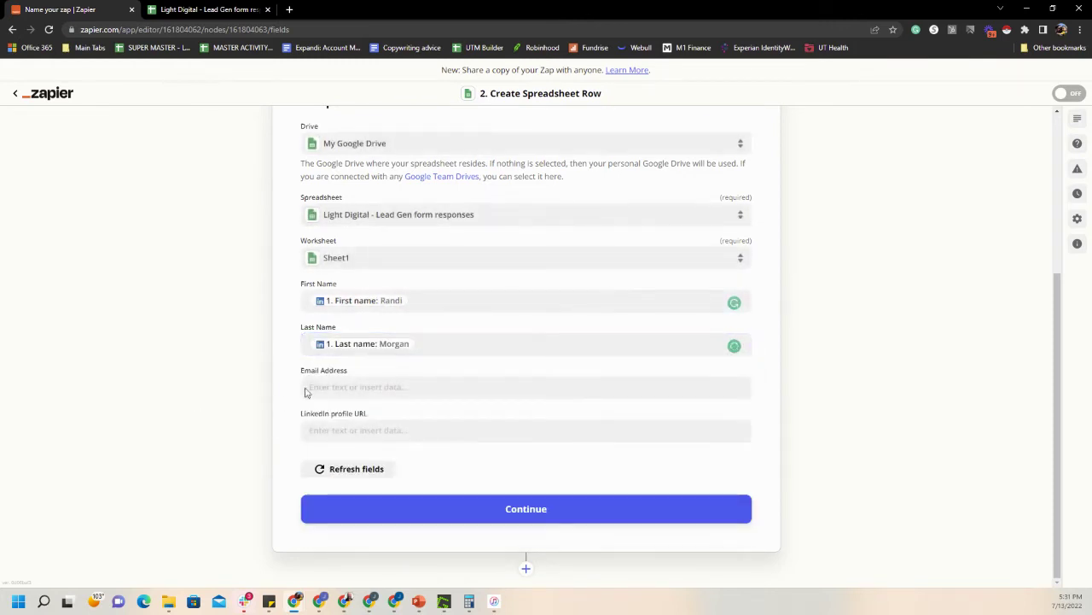
pyautogui.click(339, 389)
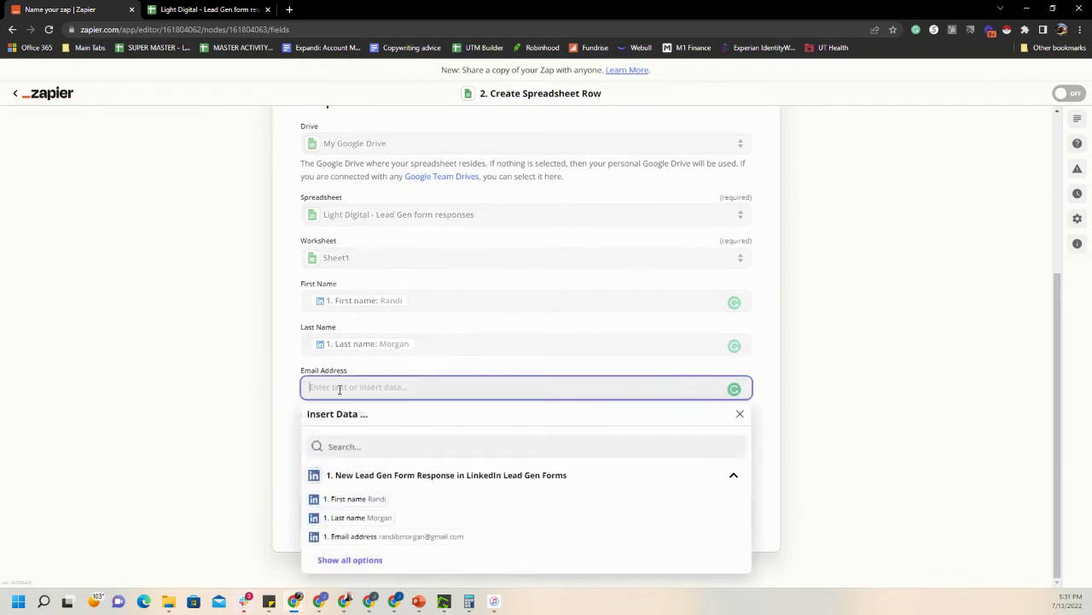
pyautogui.click(392, 536)
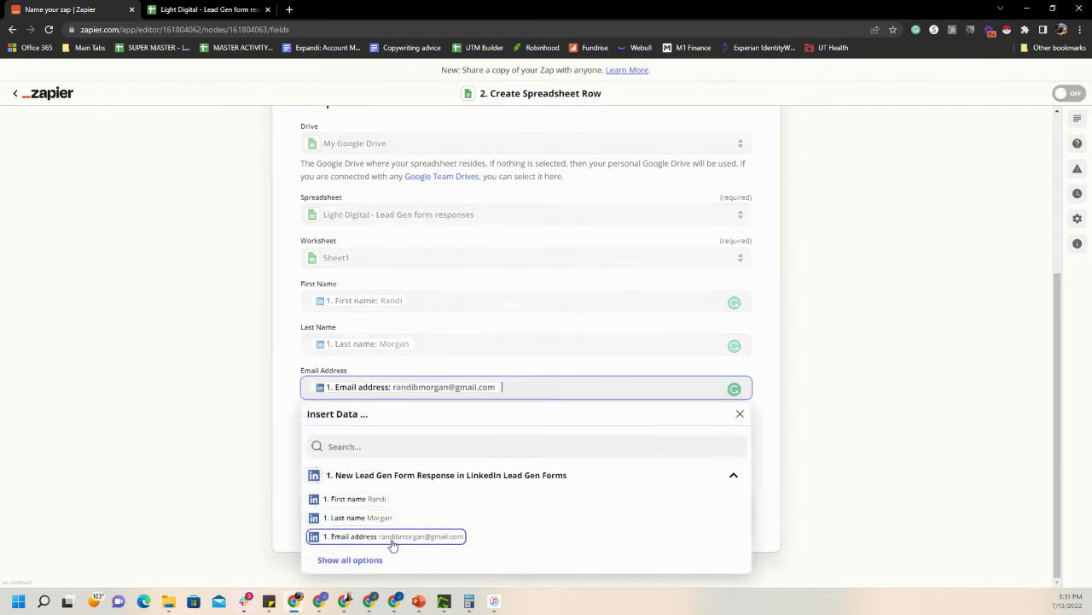
pyautogui.click(156, 415)
# Search the trigger data for "url" and map the LinkedIn profile URL column field to the LinkedIn profile URL value
pyautogui.click(355, 430)
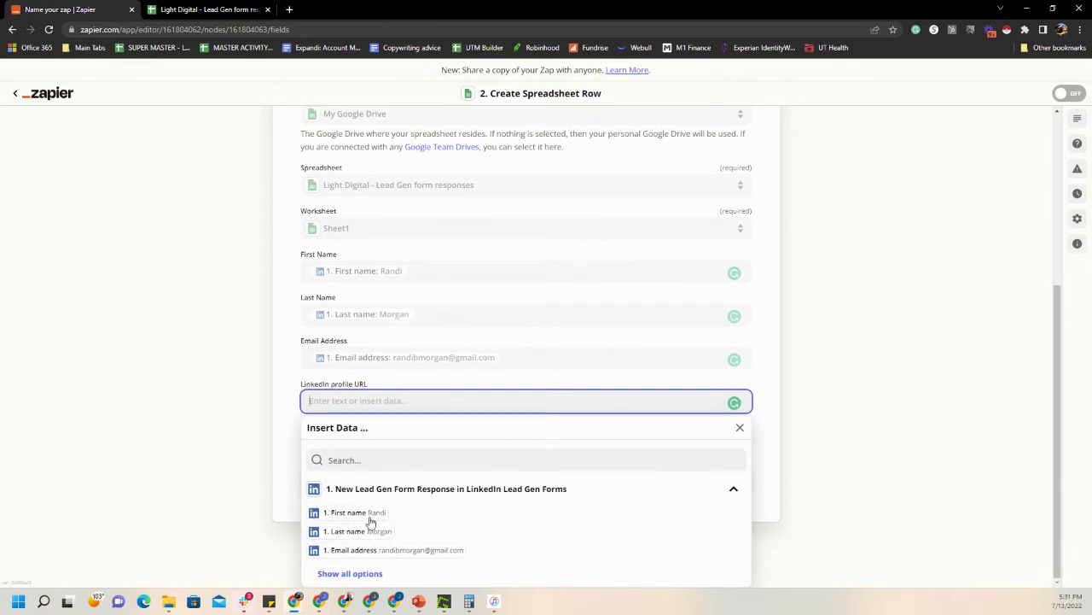
pyautogui.click(369, 460)
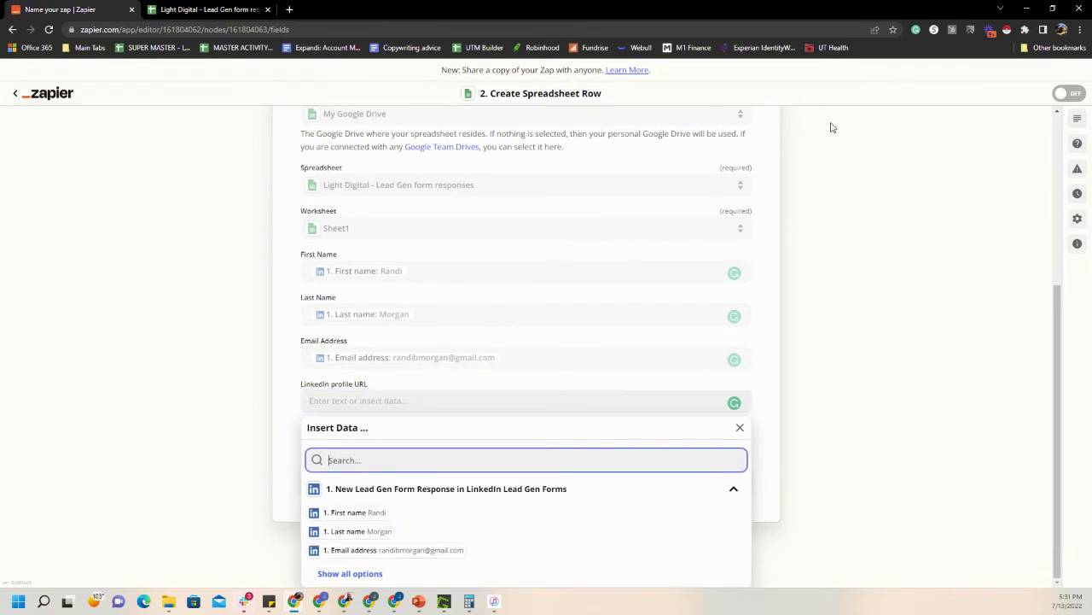
pyautogui.write('url')
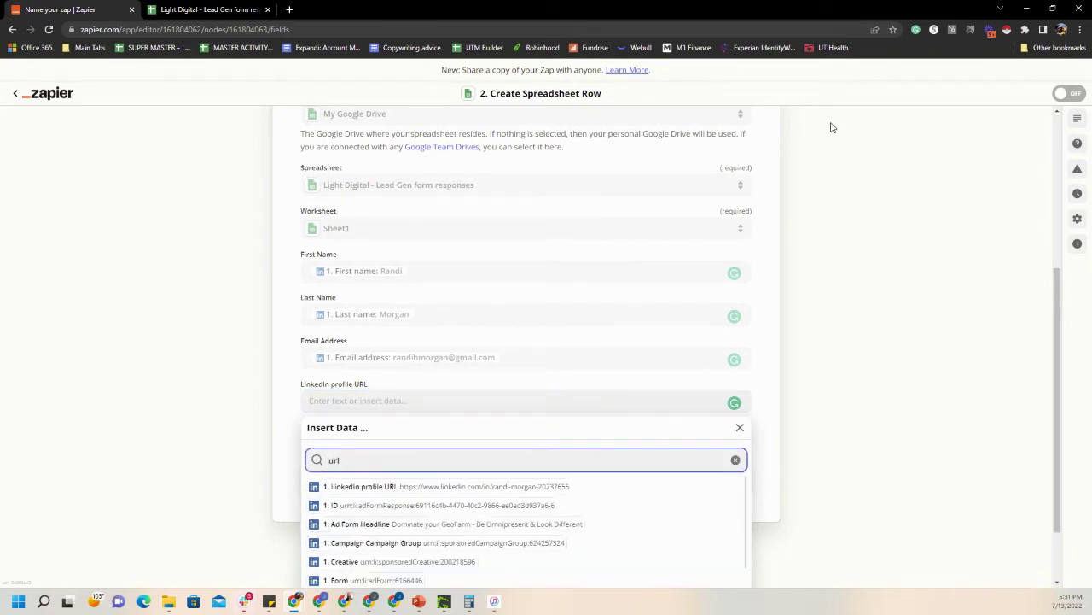
pyautogui.click(362, 488)
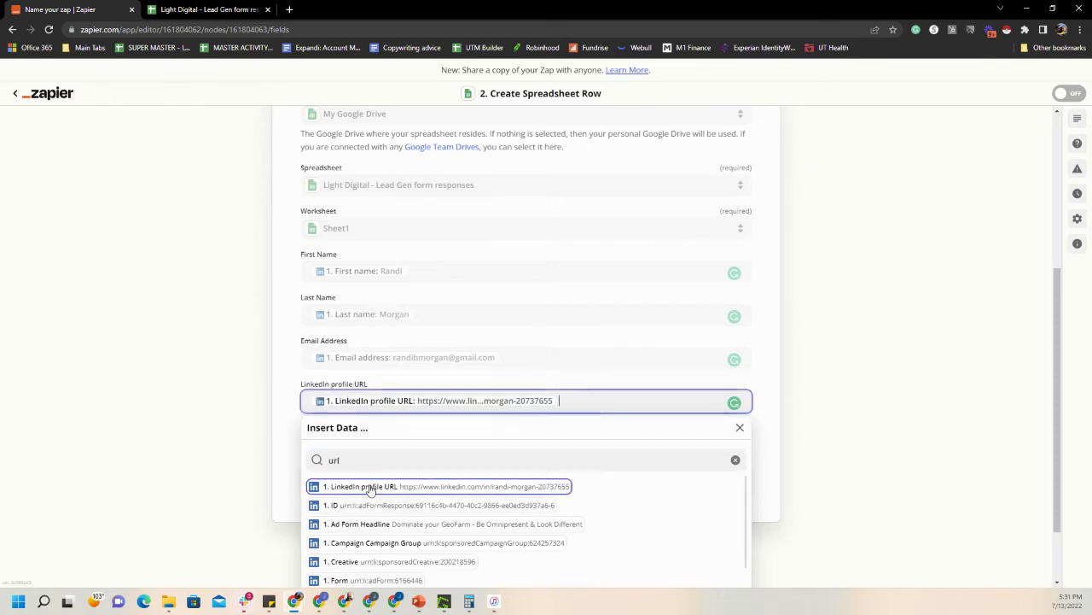
pyautogui.click(914, 252)
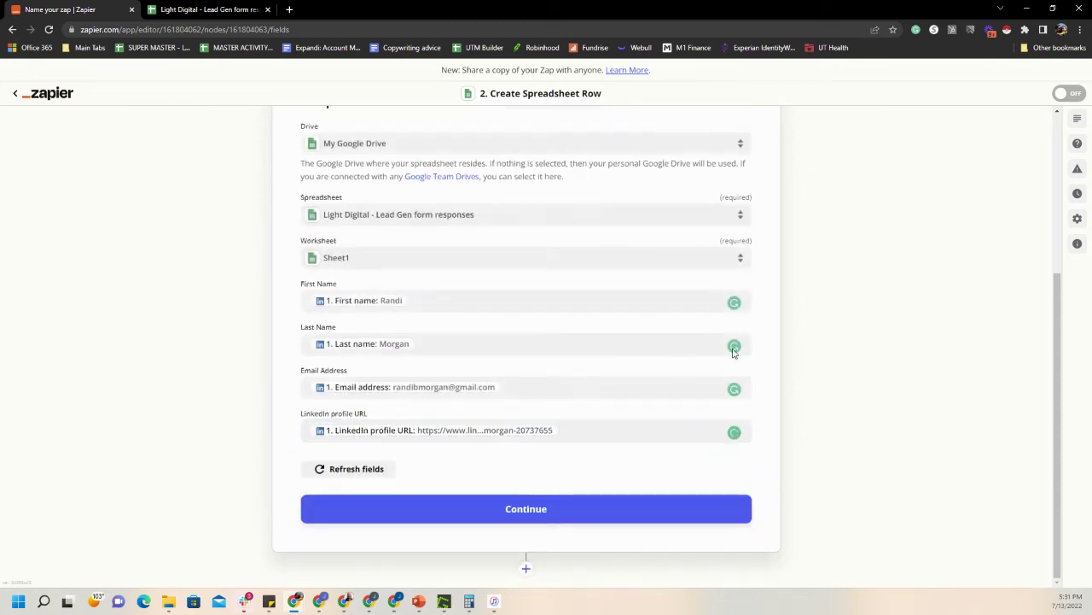
# Continue to the action test and send the sample spreadsheet row to Google Sheets
pyautogui.click(485, 518)
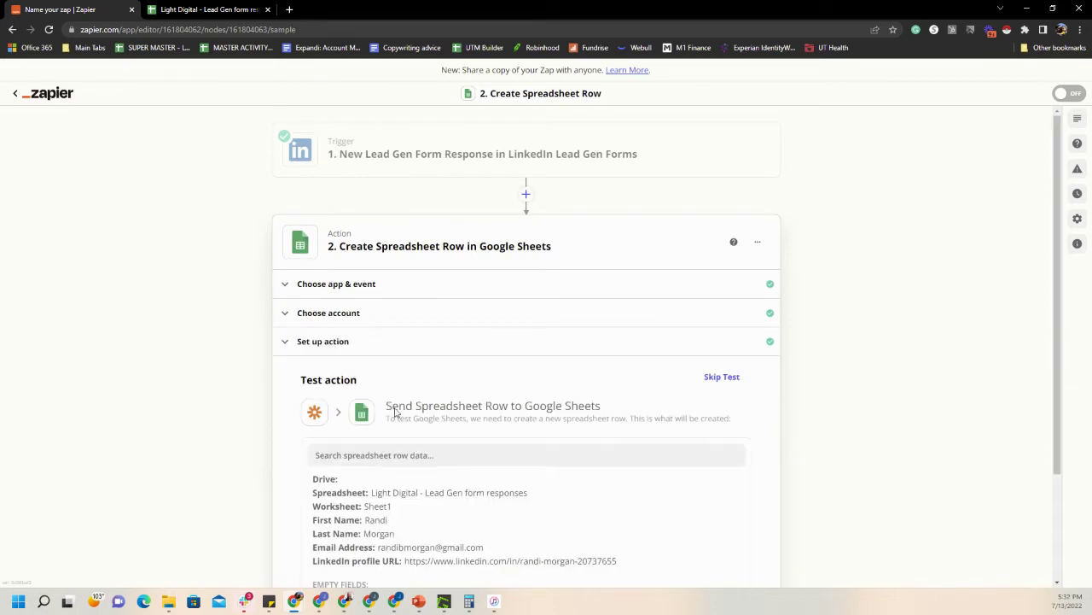
pyautogui.scroll(-2, 847, 356)
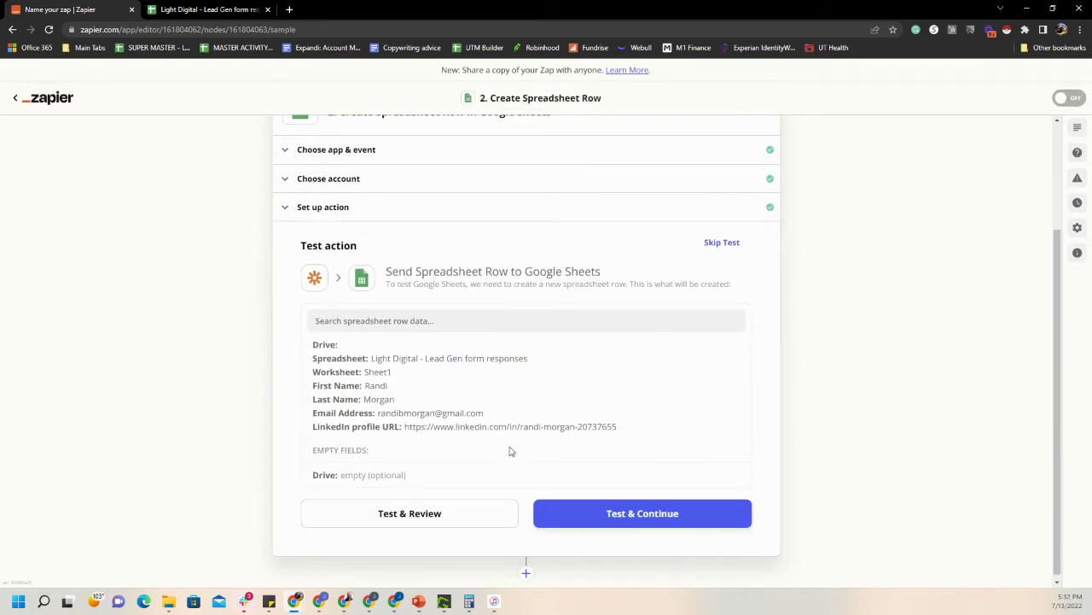
pyautogui.click(618, 524)
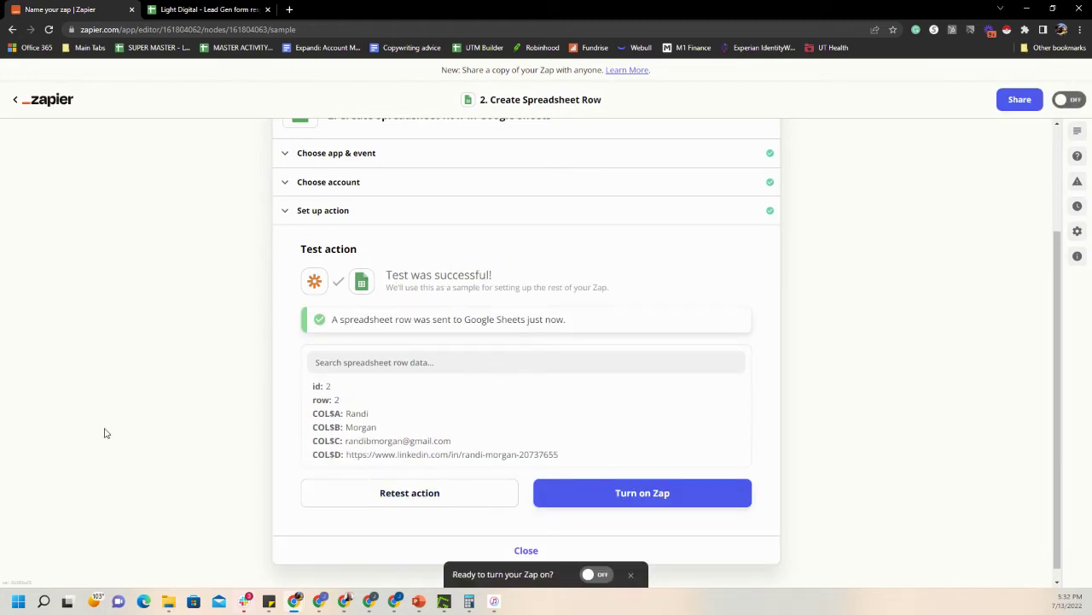
# Switch to the Light Digital - Lead Gen form responses spreadsheet and check the test row under the headers
pyautogui.click(224, 14)
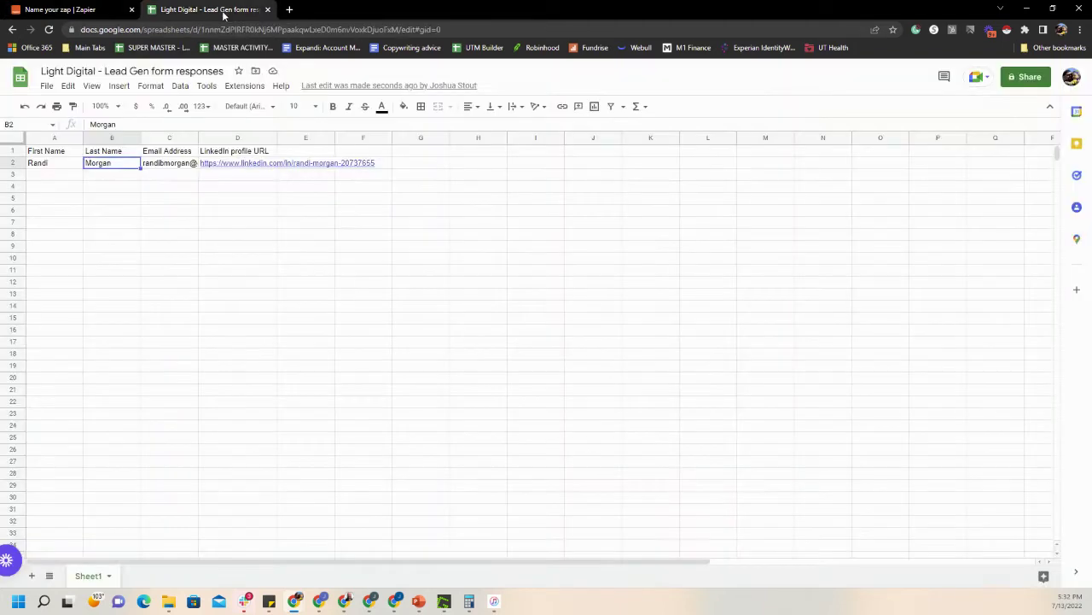
pyautogui.moveTo(212, 163)
pyautogui.click(120, 201)
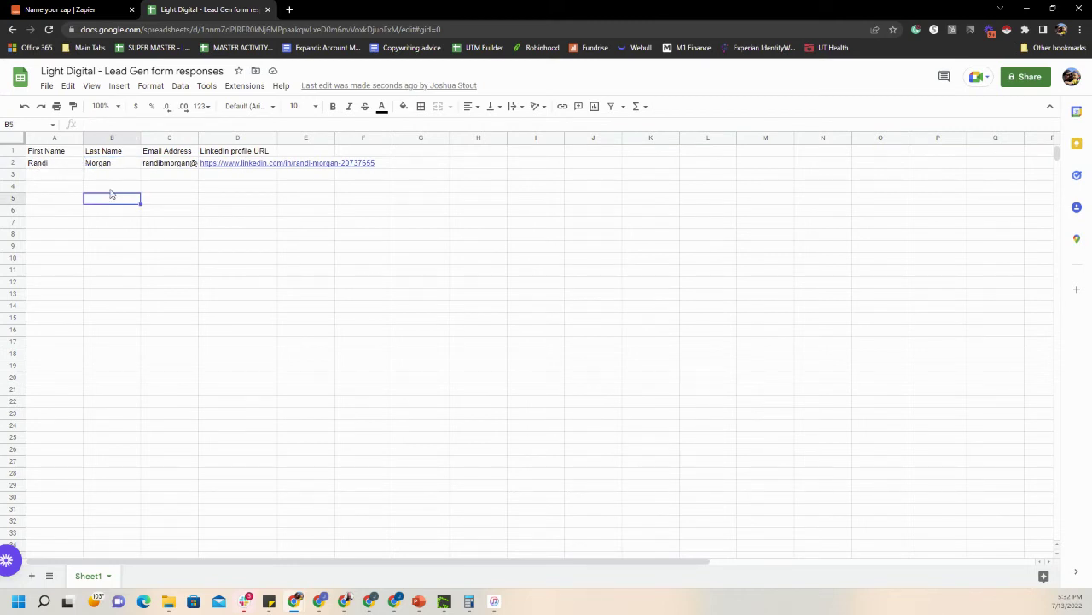
# Format the header cells A1:D1 bold with a light blue fill and slightly widen column D
pyautogui.moveTo(57, 155); pyautogui.dragTo(256, 152)
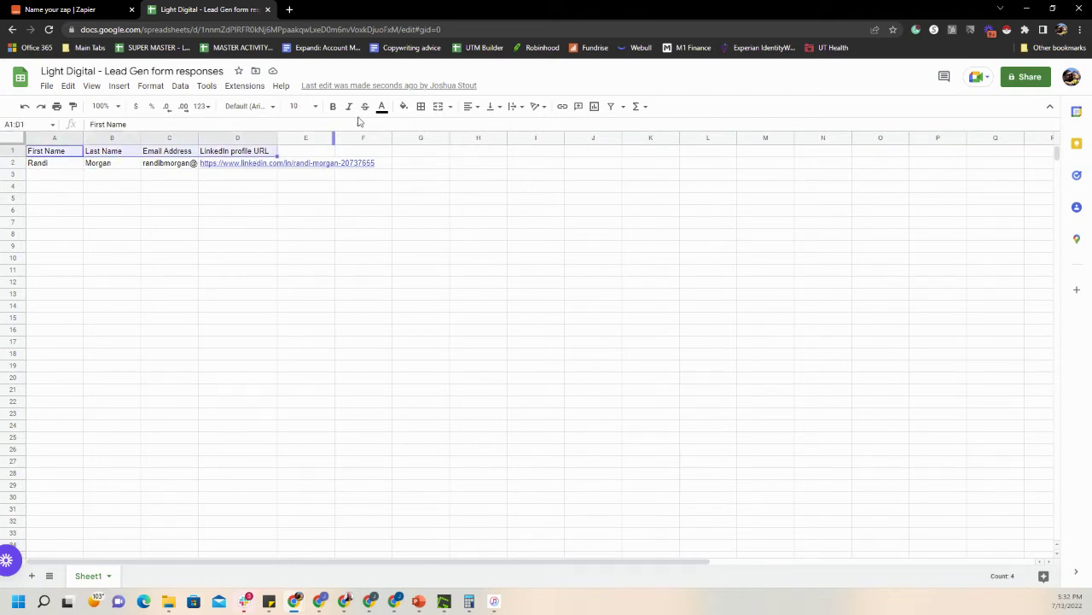
pyautogui.click(404, 108)
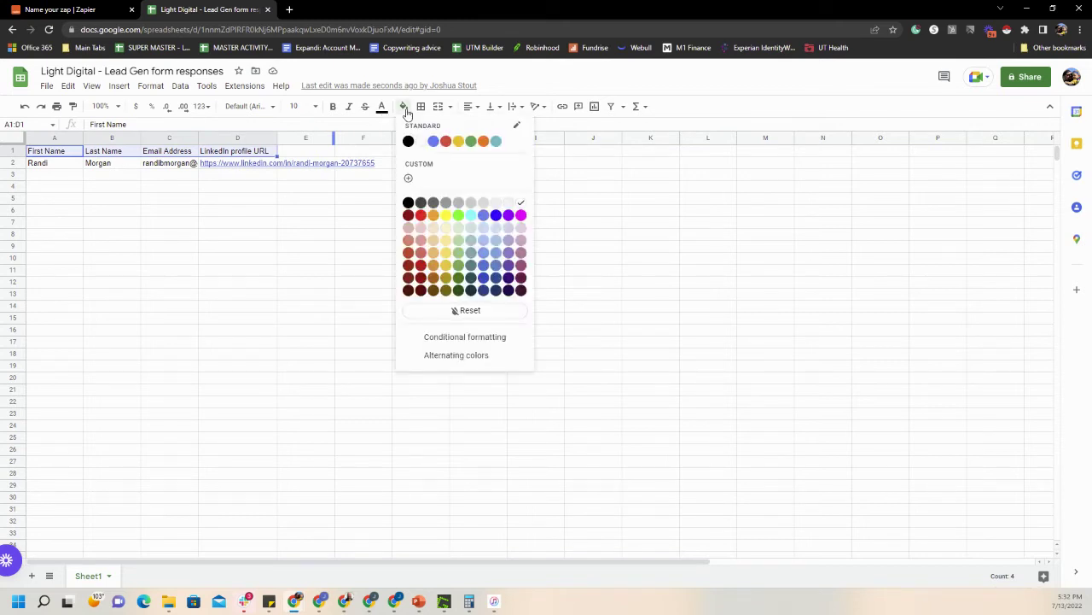
pyautogui.click(501, 242)
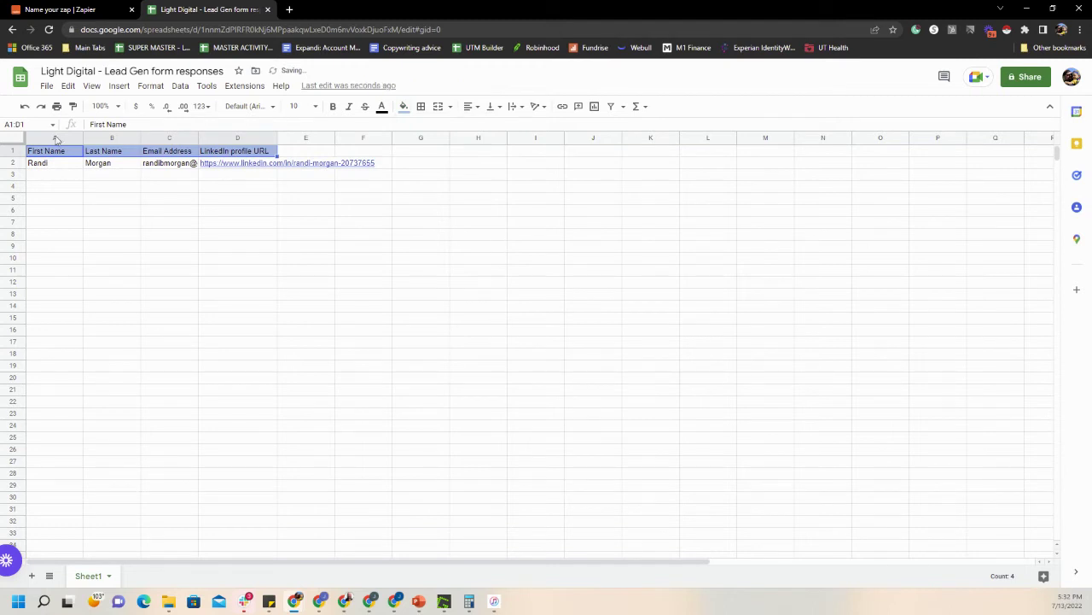
pyautogui.click(333, 106)
pyautogui.click(325, 260)
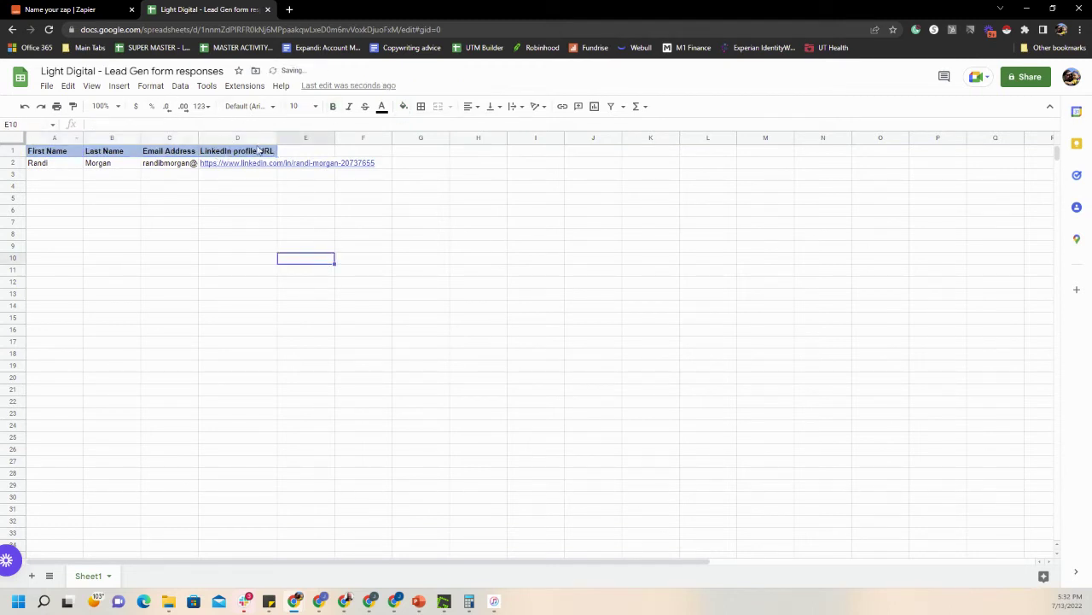
pyautogui.moveTo(276, 139); pyautogui.dragTo(284, 139)
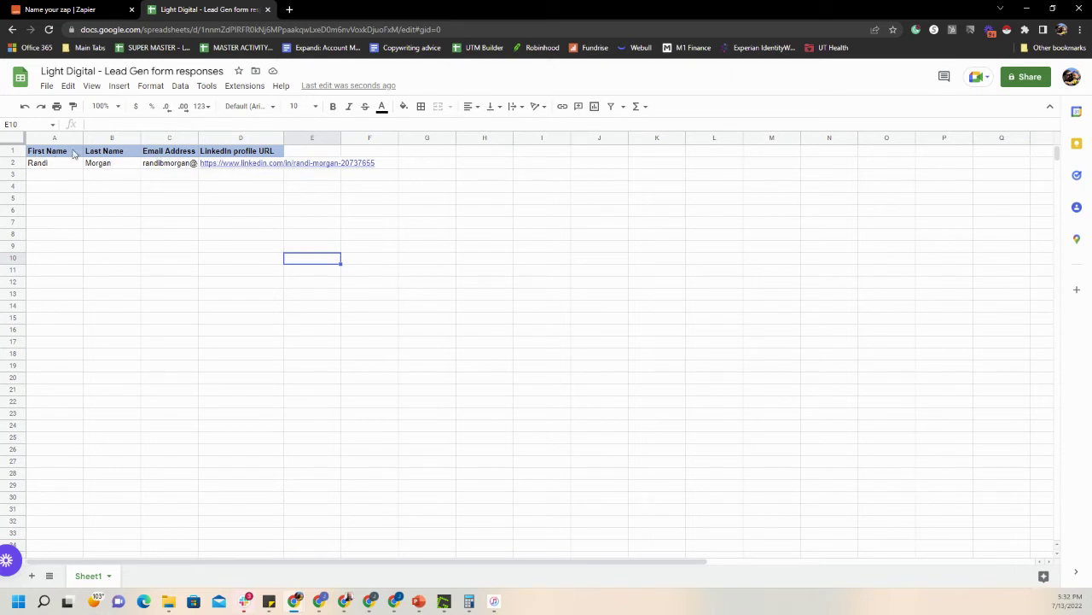
# Return to Zapier, dismiss the turn-on prompt and add another action step below Create Spreadsheet Row in the Zap setup
pyautogui.click(86, 8)
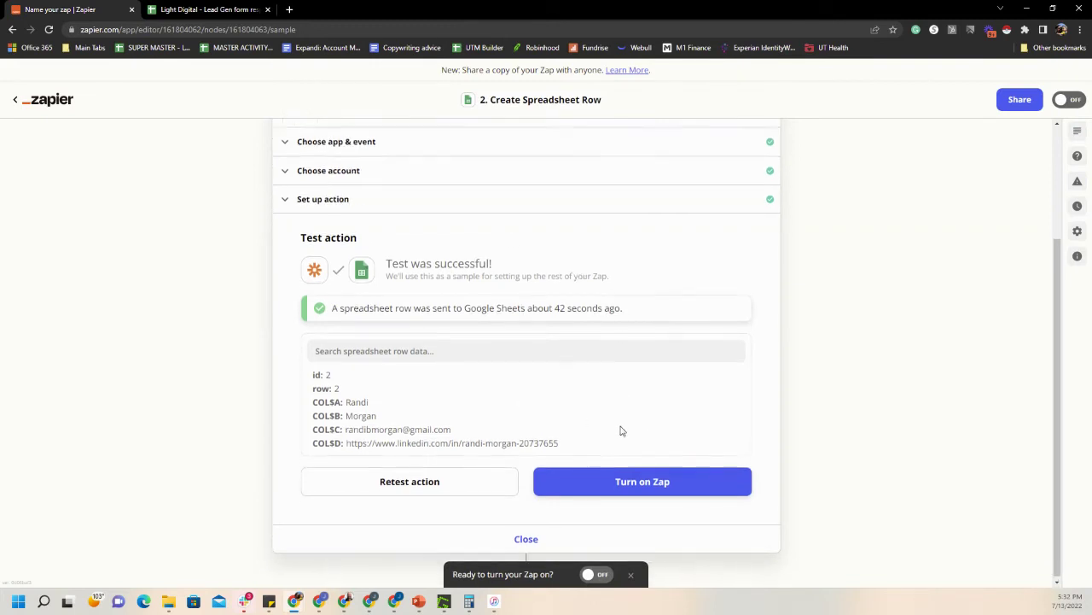
pyautogui.click(631, 574)
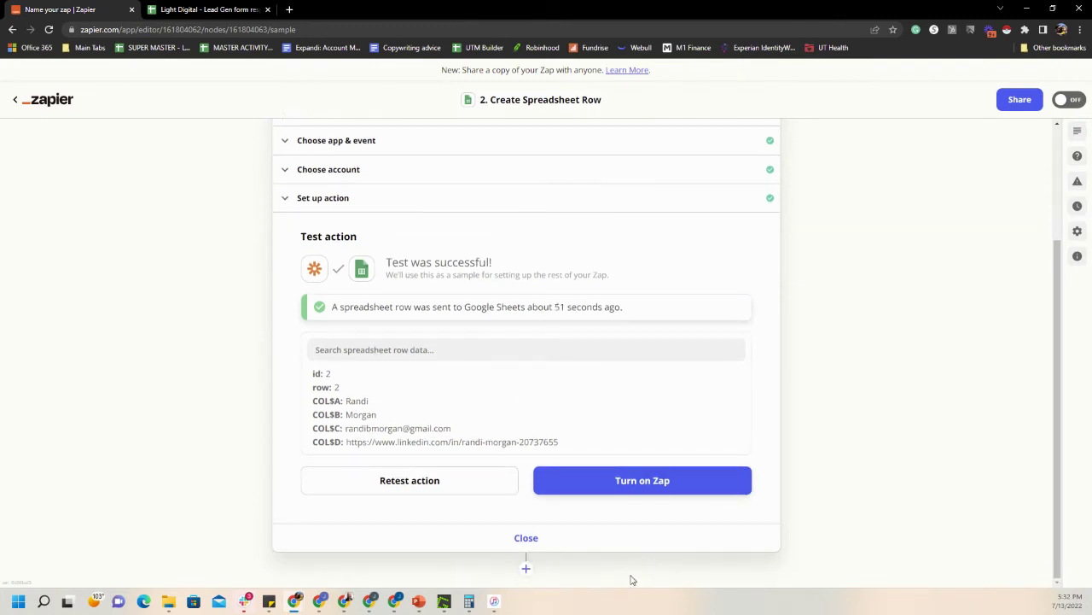
pyautogui.scroll(2, 845, 417)
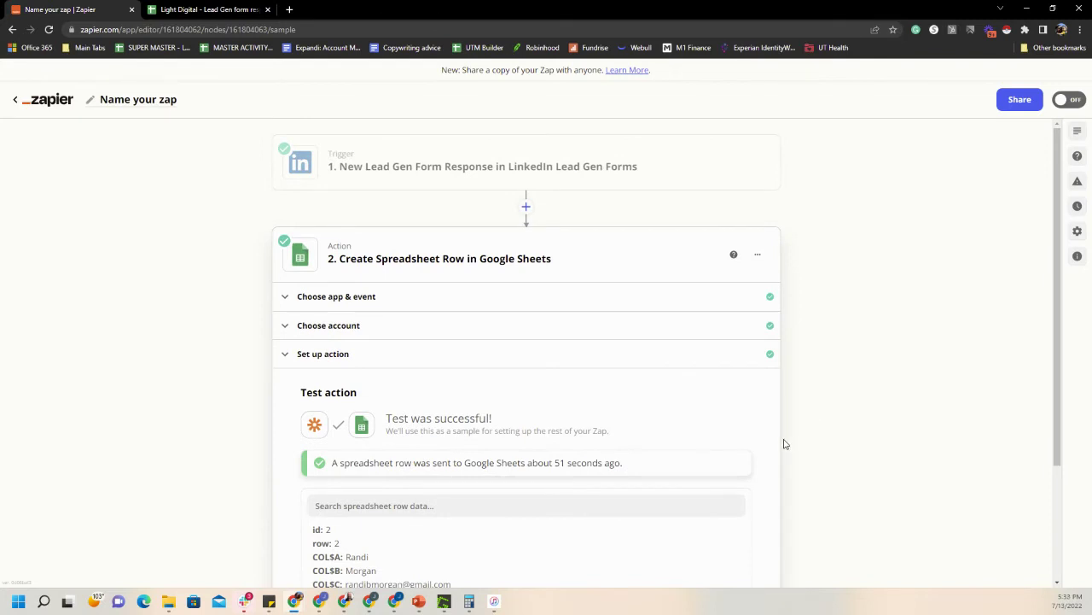
pyautogui.scroll(-2, 785, 444)
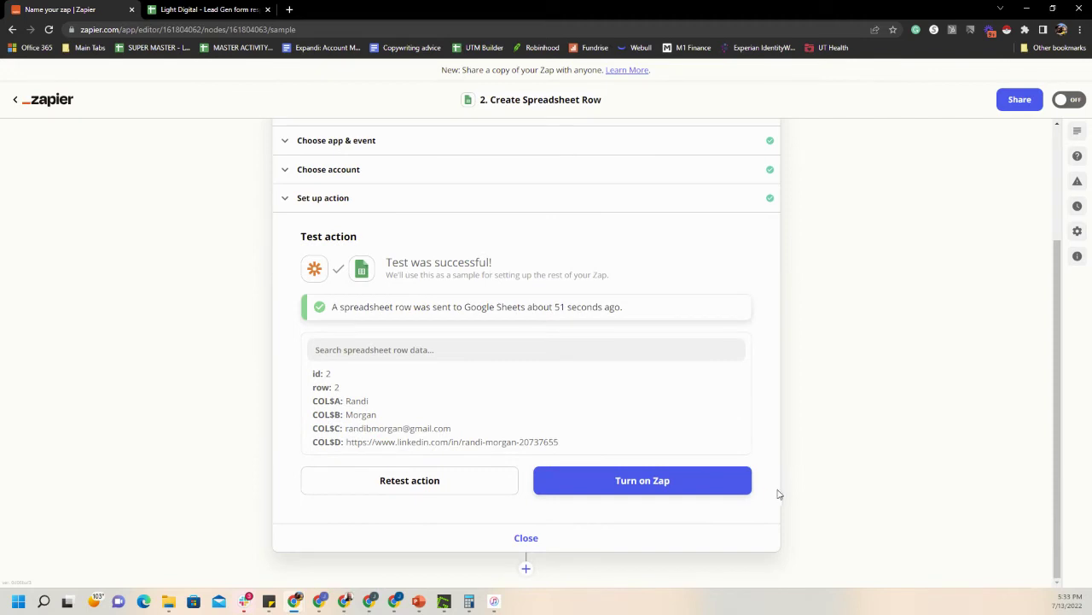
pyautogui.click(526, 570)
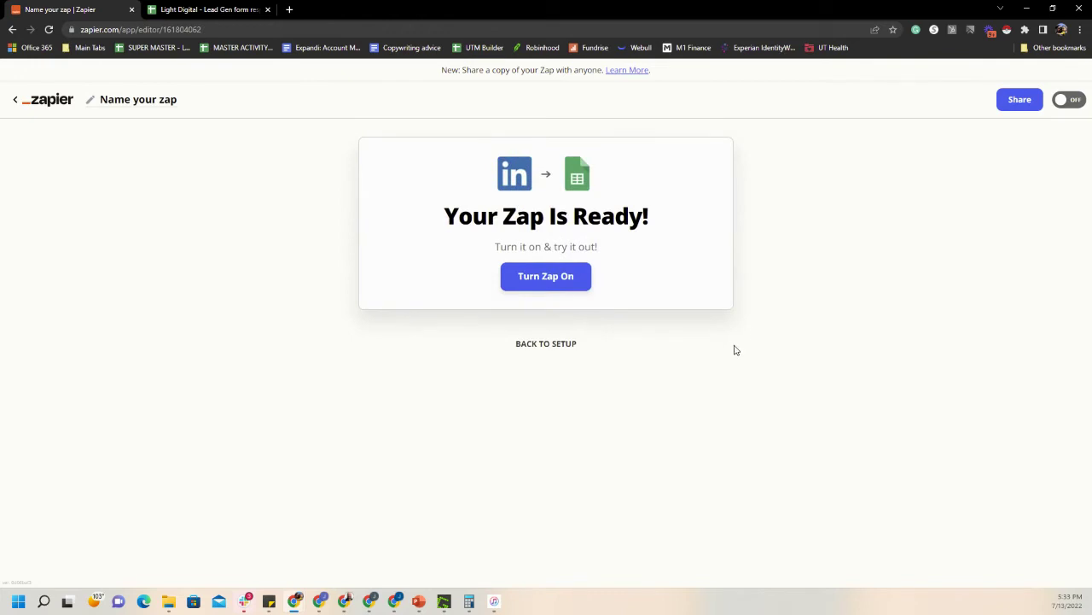
pyautogui.click(556, 345)
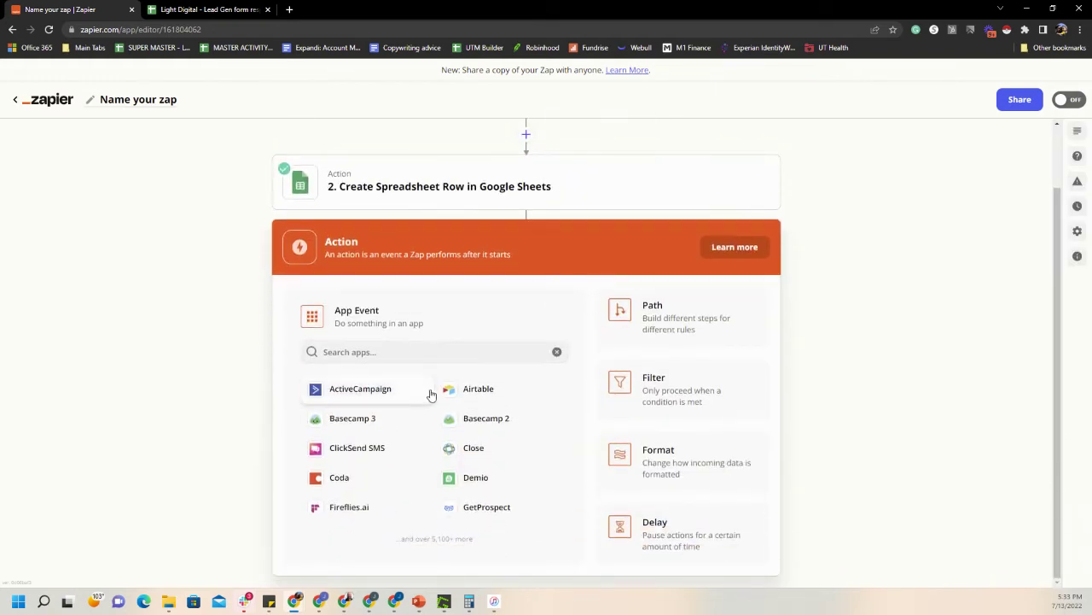
# Search the action apps for "email" and choose Email by Zapier for the third step
pyautogui.scroll(1, 512, 269)
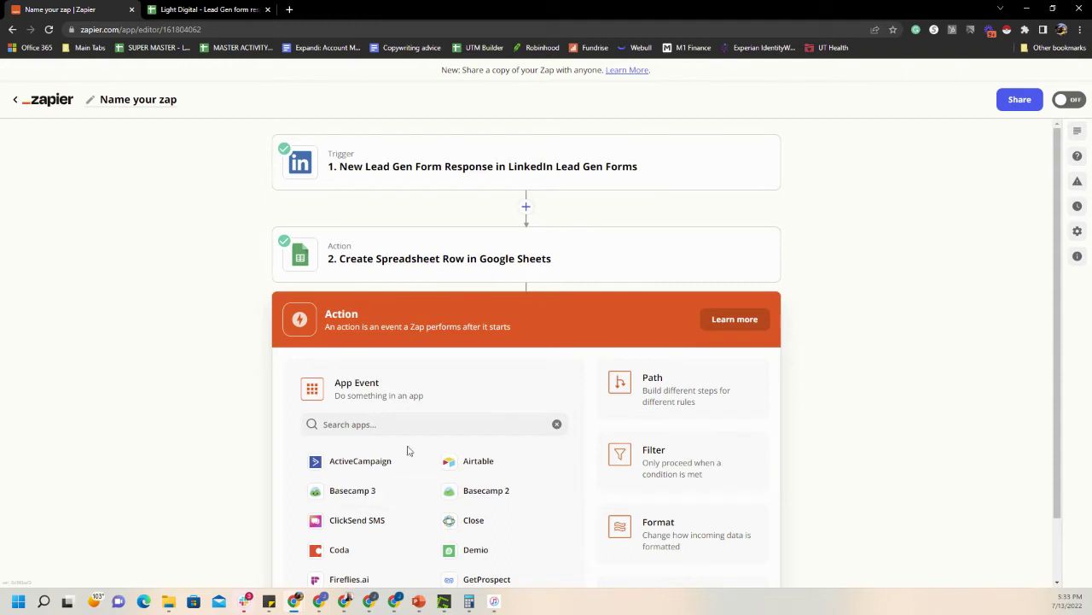
pyautogui.click(377, 423)
pyautogui.write('email')
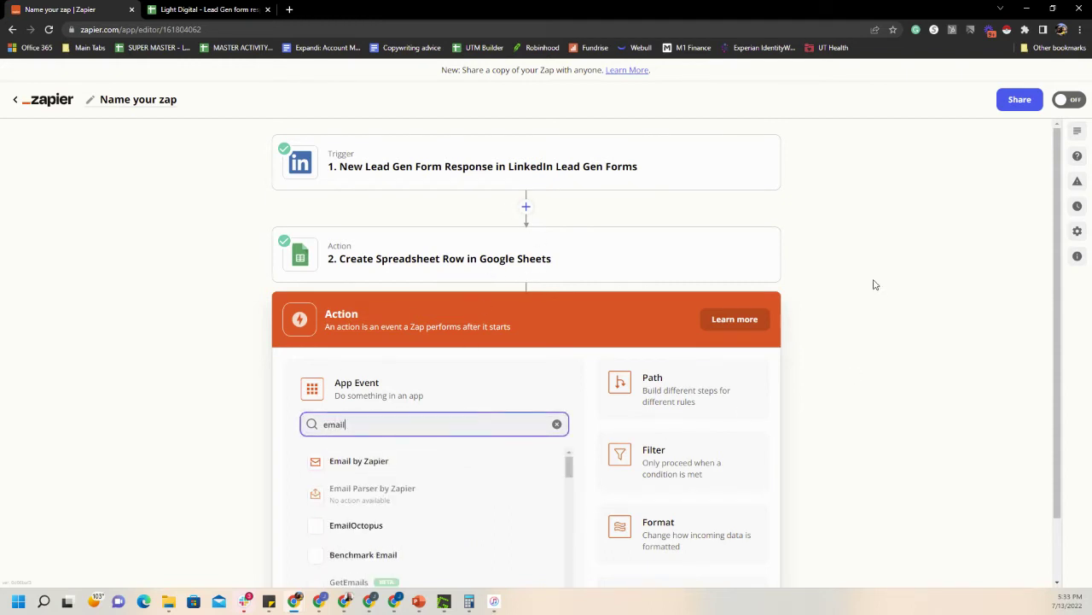
pyautogui.click(359, 461)
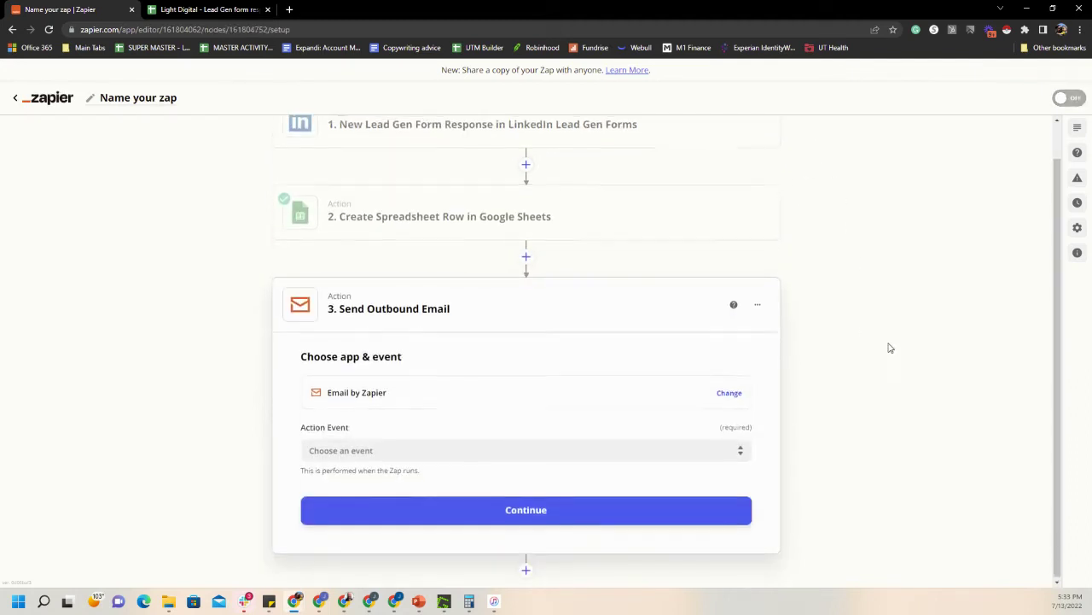
# Set the Email by Zapier action event to Send Outbound Email and continue to the action setup
pyautogui.click(457, 452)
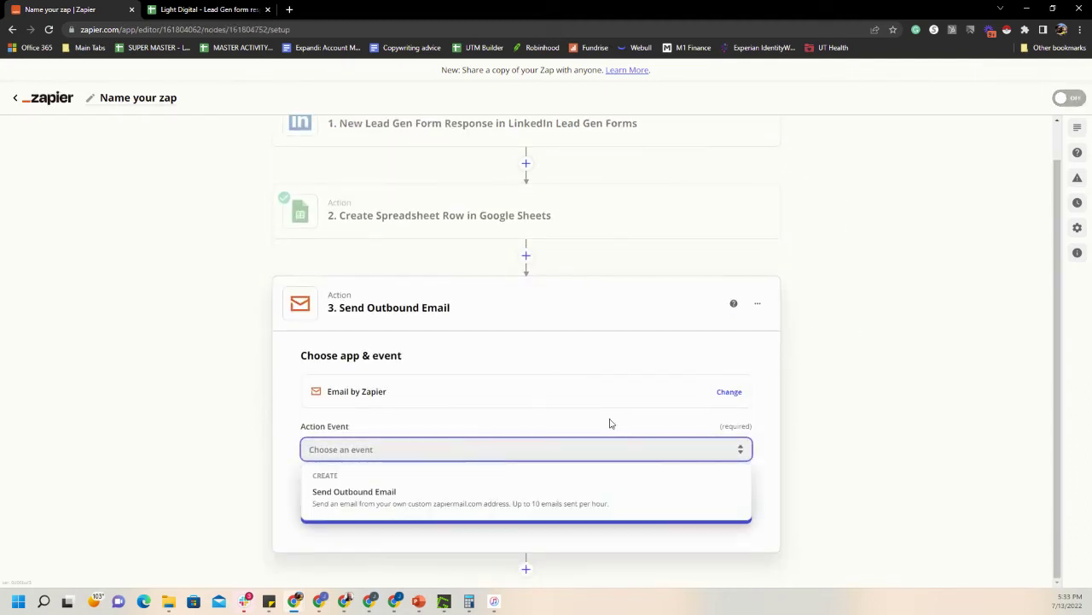
pyautogui.scroll(1, 477, 290)
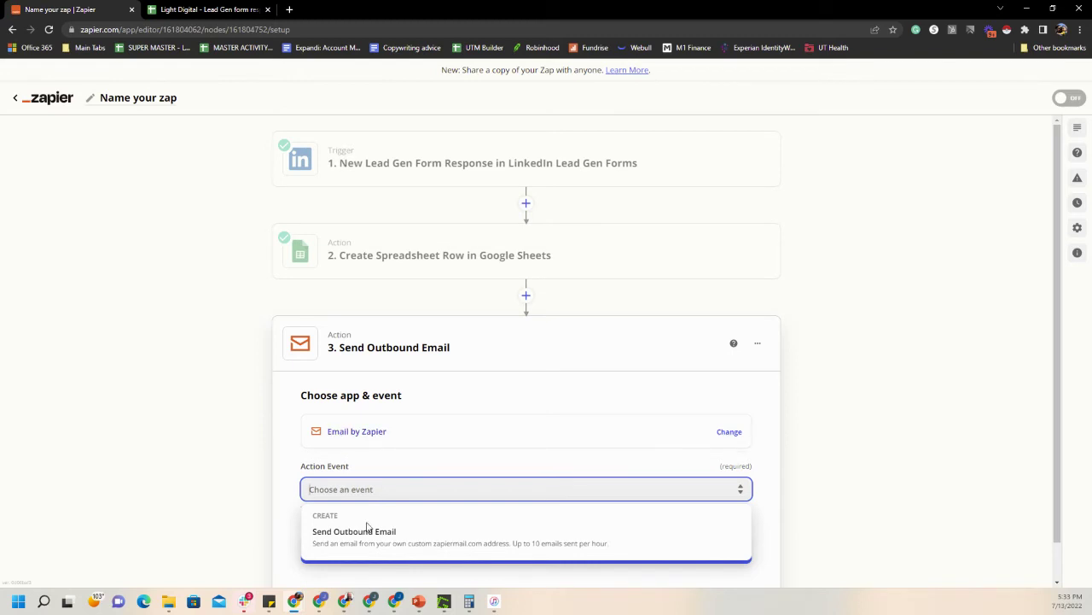
pyautogui.click(350, 543)
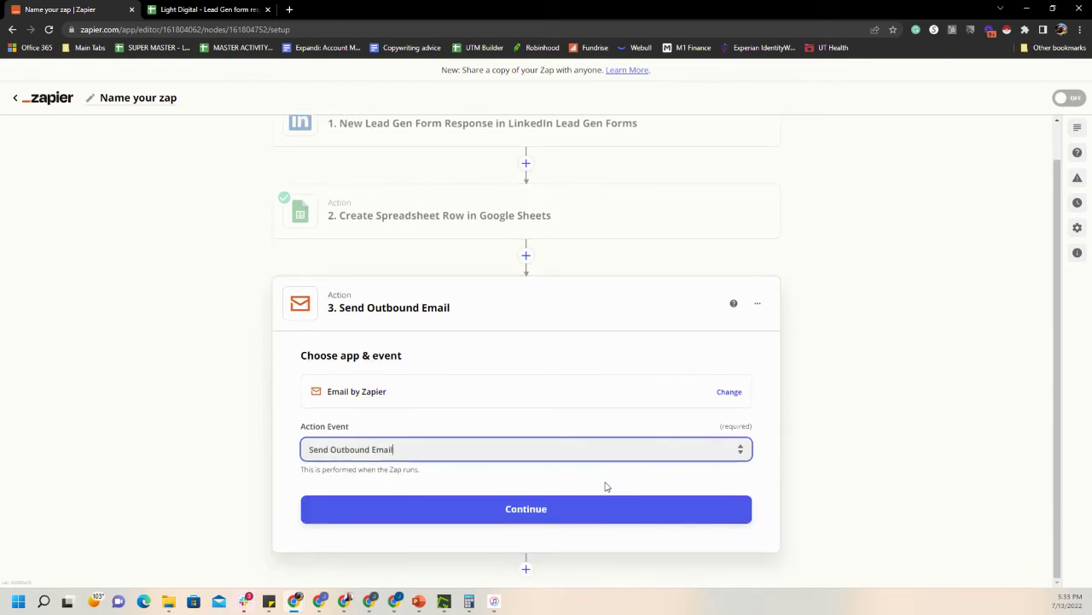
pyautogui.click(542, 518)
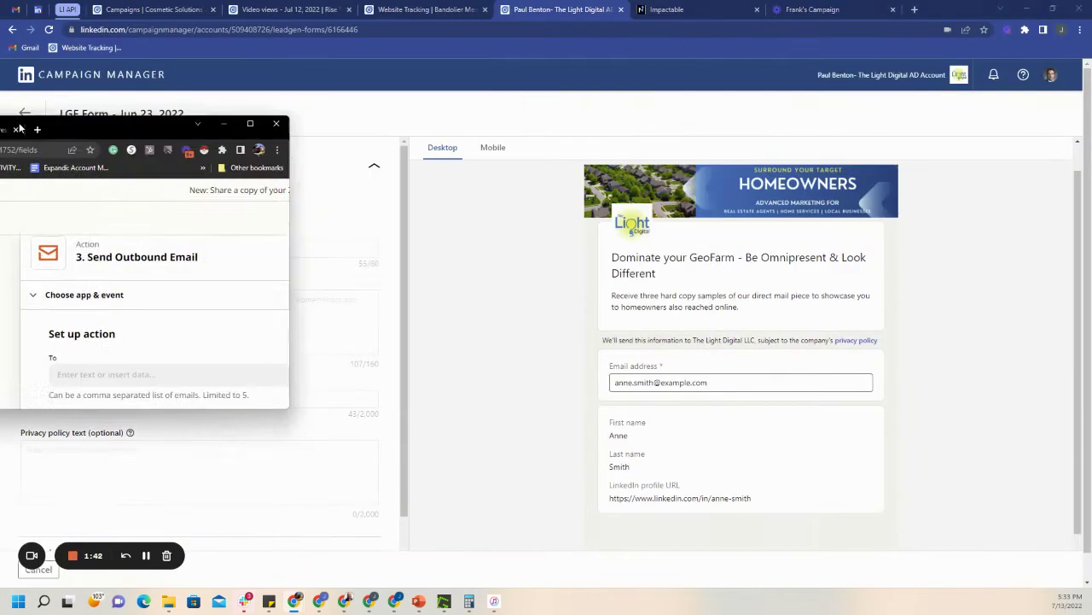
# Copy the most recently sent recipient's email address from the Basecamp chat and paste it into the To field in Zapier
pyautogui.click(1026, 9)
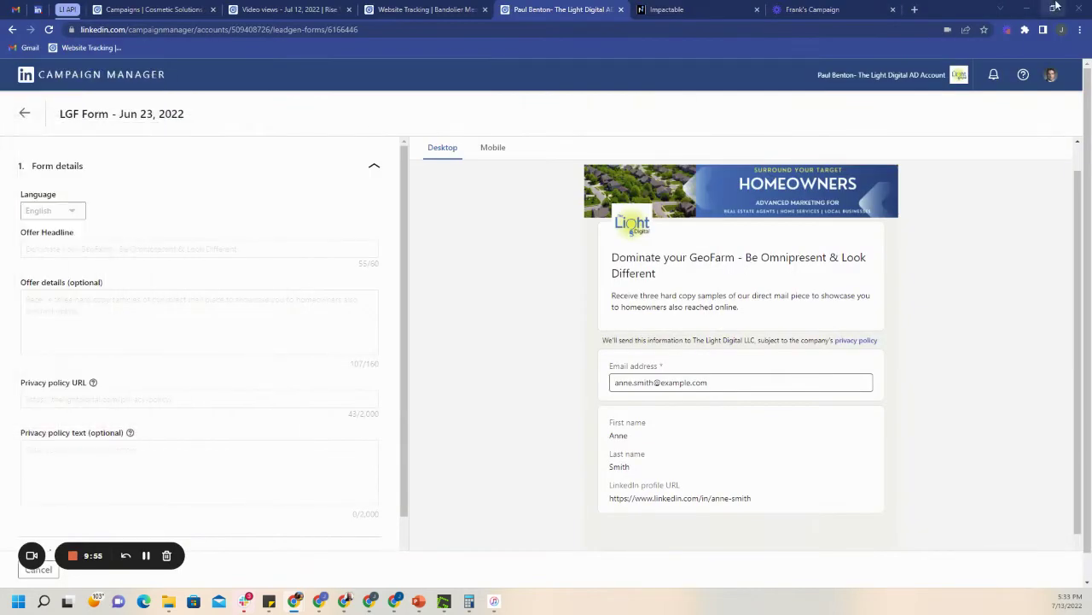
pyautogui.click(1025, 9)
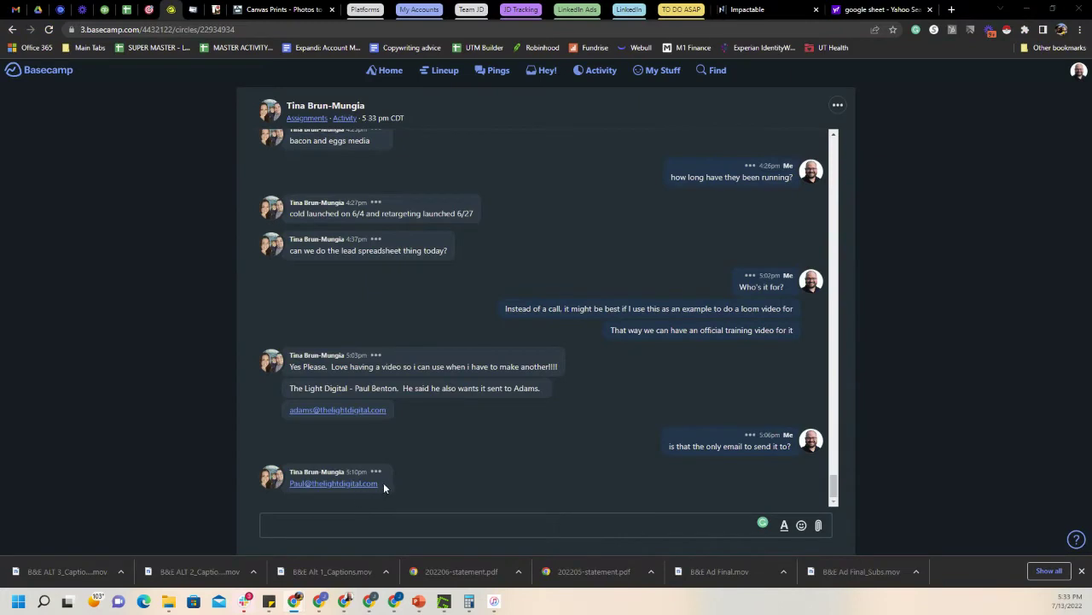
pyautogui.moveTo(384, 482); pyautogui.dragTo(297, 484)
pyautogui.hotkey('alt', 'Tab')
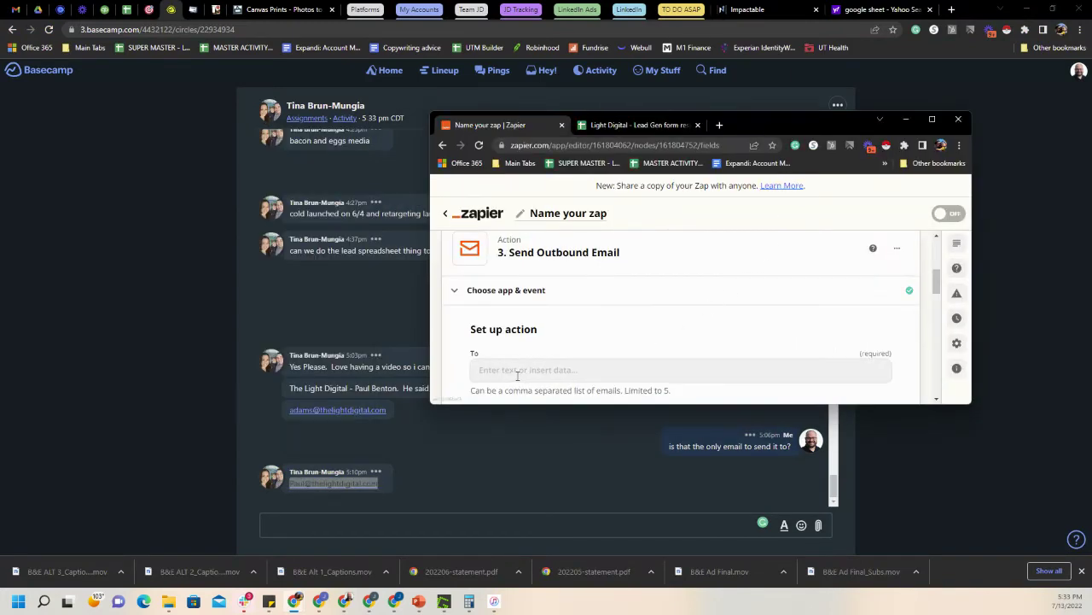
pyautogui.click(561, 369)
pyautogui.hotkey('ctrl', 'v')
# Copy the other recipient's email address from the Basecamp chat and add it to Zapier's To field after a comma
pyautogui.click(905, 119)
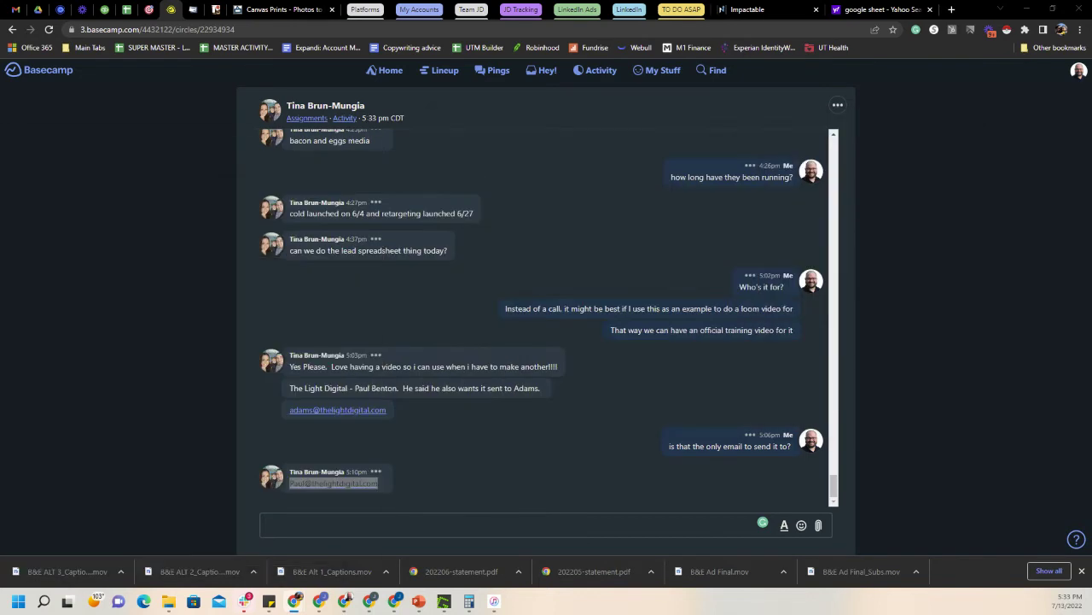
pyautogui.moveTo(392, 405); pyautogui.dragTo(287, 410)
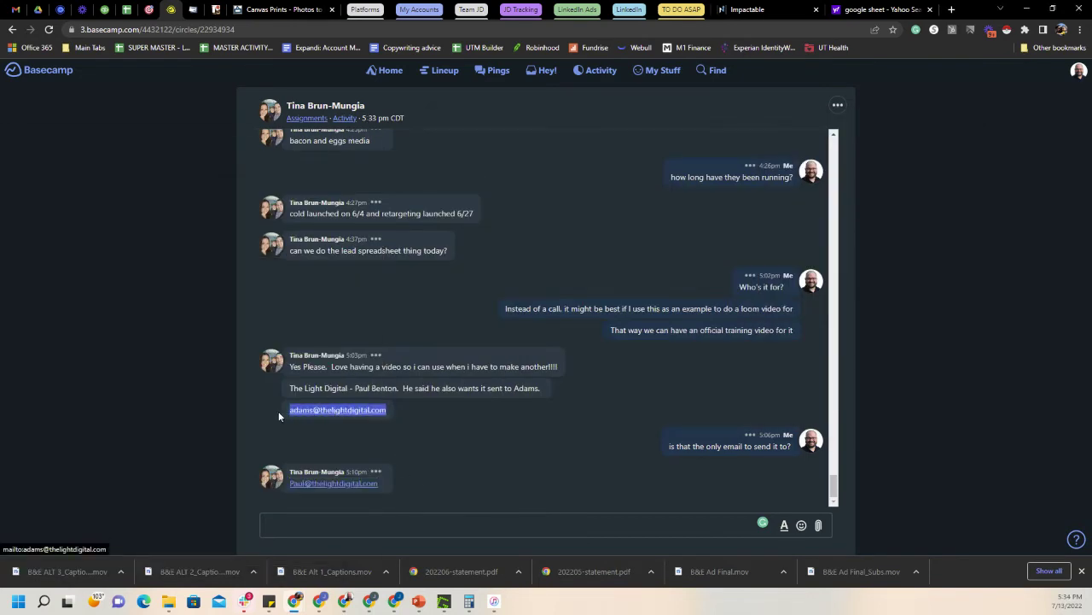
pyautogui.hotkey('alt', 'Tab')
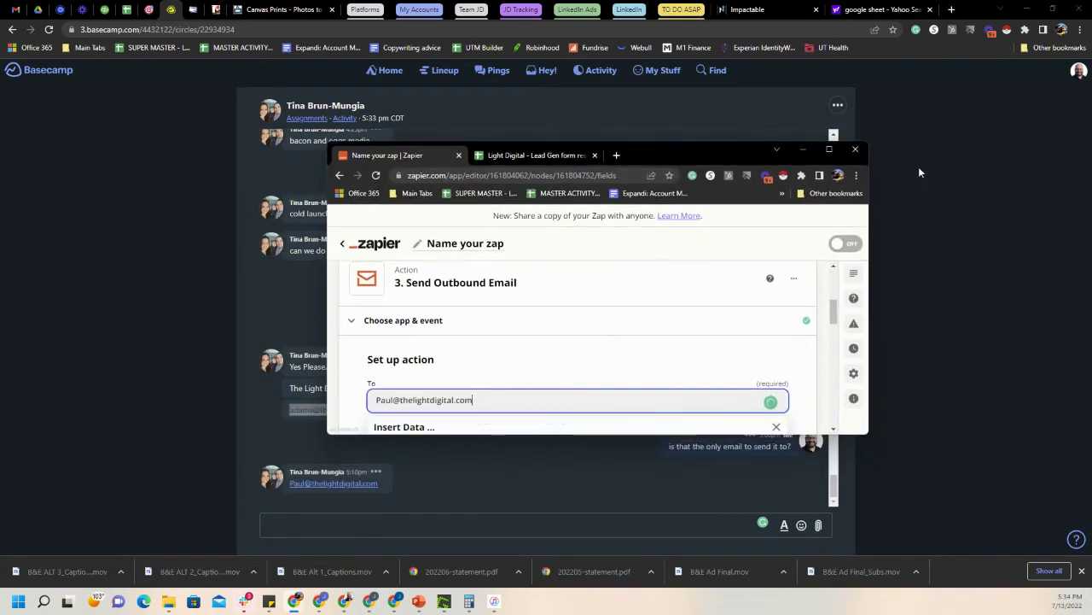
pyautogui.click(831, 152)
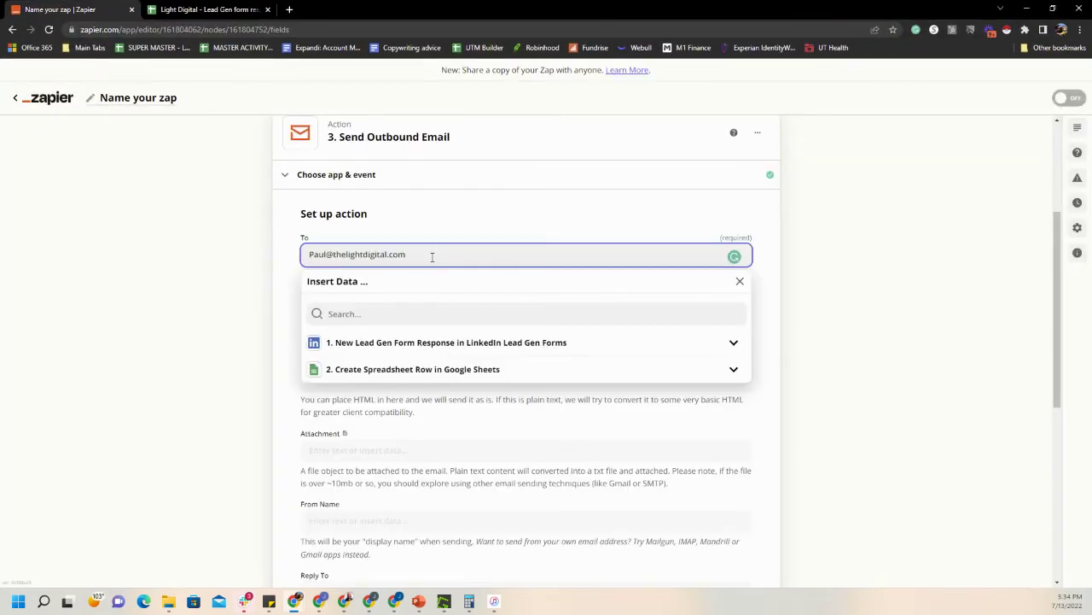
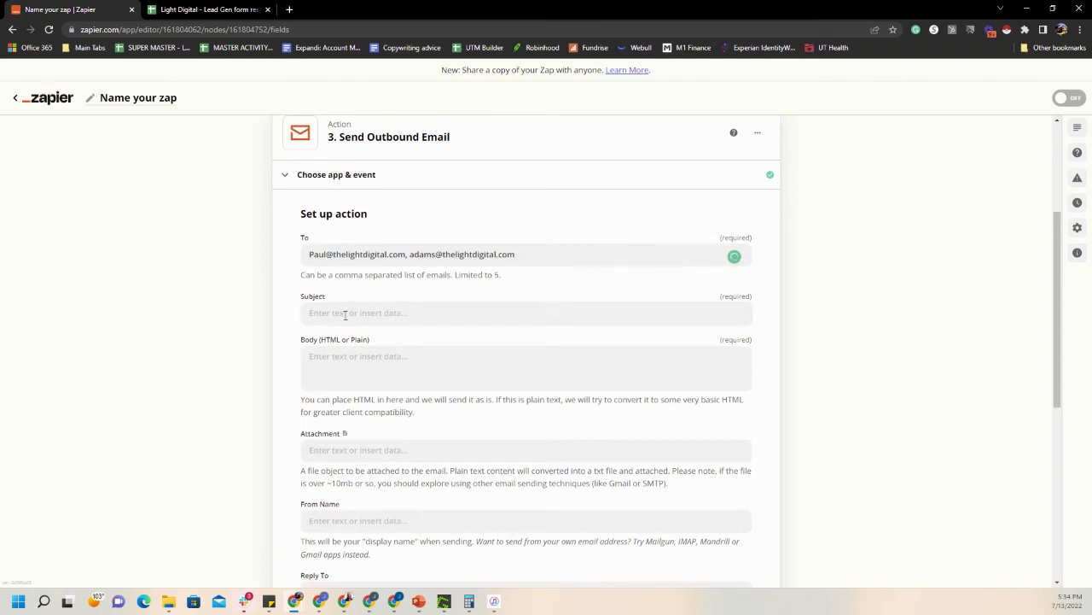
# Enter "New LinkedIn Lead!" as the subject of the outbound email
pyautogui.write('Y')
pyautogui.press('BackSpace')
pyautogui.write('N')
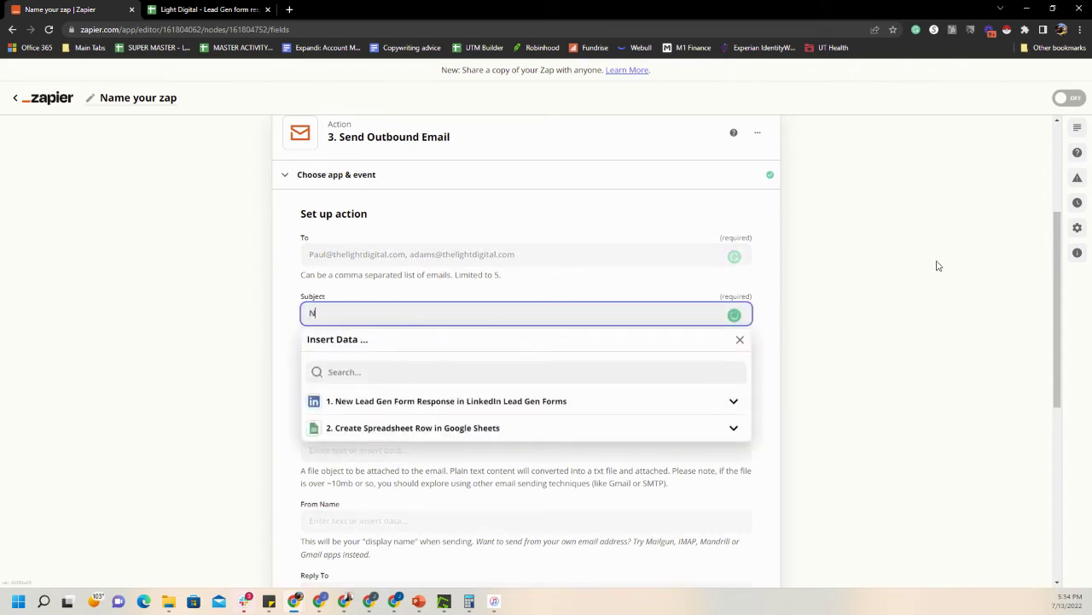
pyautogui.write('ew LinkedIn Lead!')
pyautogui.click(850, 277)
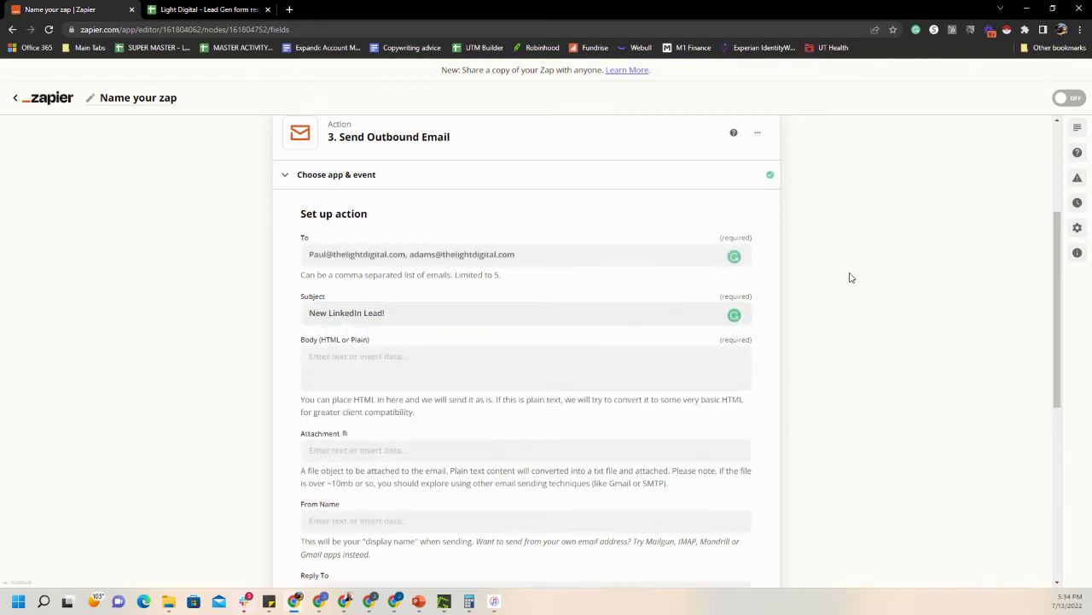
# Change the email subject to "New LinkedIn Lead Gen Form Response"
pyautogui.click(393, 316)
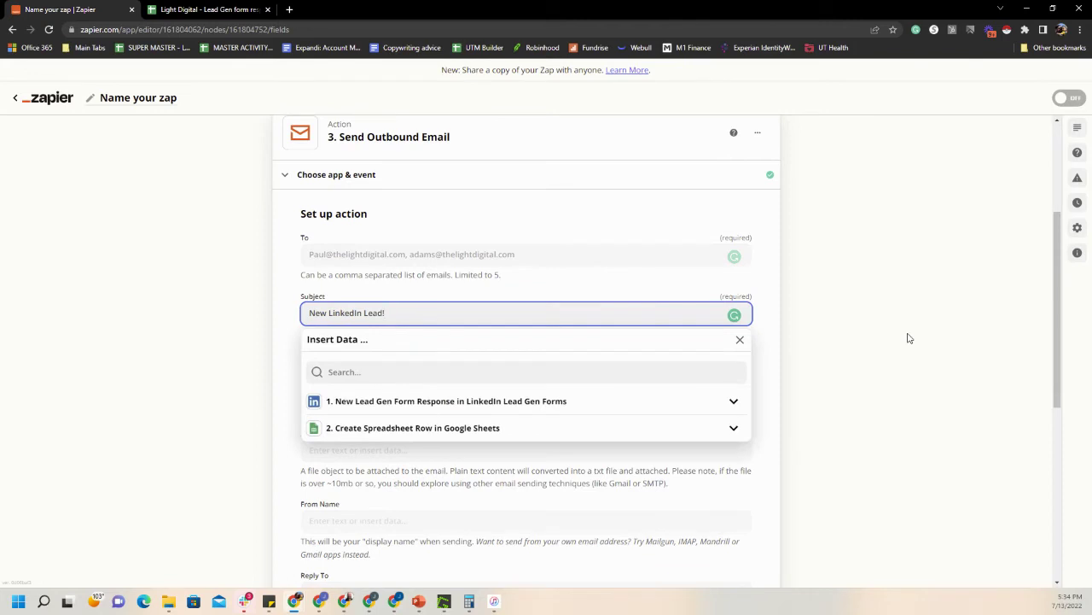
pyautogui.write('Gen form')
pyautogui.press('BackSpace')
pyautogui.press('BackSpace')
pyautogui.press('BackSpace')
pyautogui.press('BackSpace')
pyautogui.write('Form Response')
pyautogui.click(909, 338)
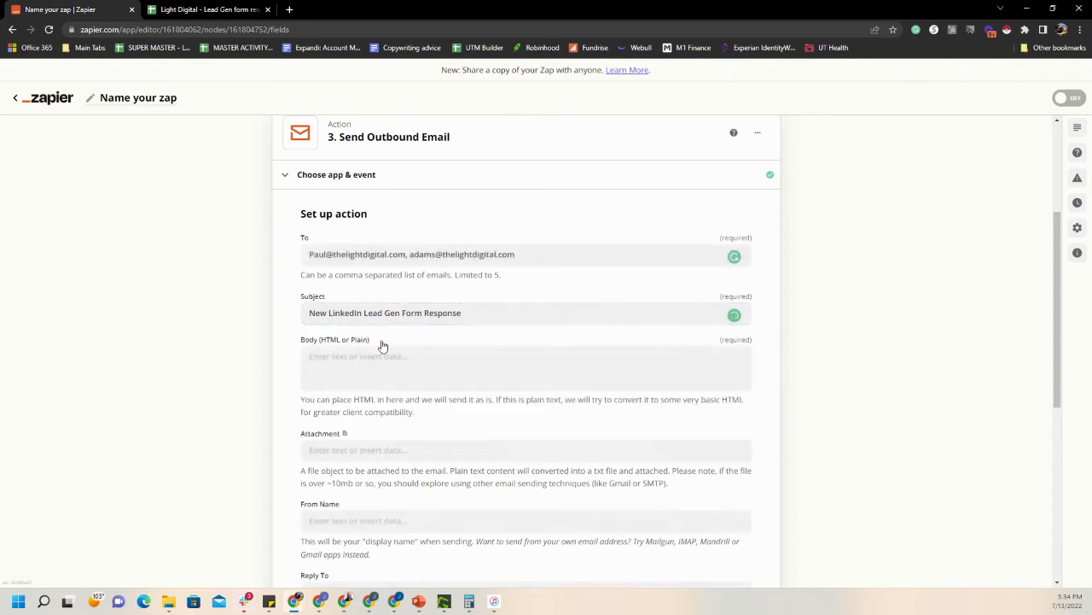
# Start the email body with "Hello team!" and, below a blank line, "We have a new lead"
pyautogui.click(353, 351)
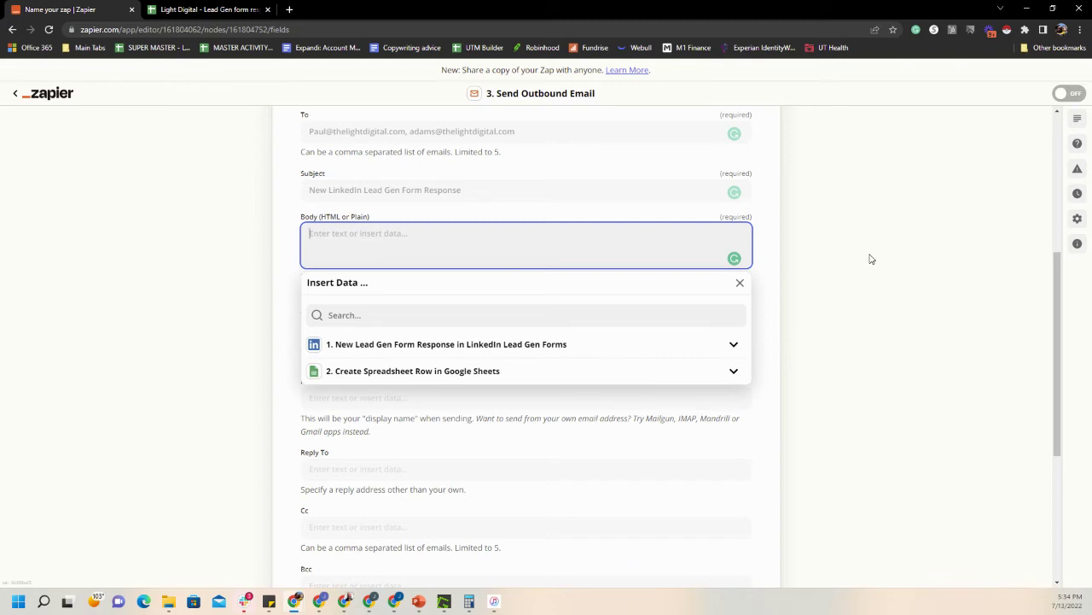
pyautogui.scroll(2, 872, 259)
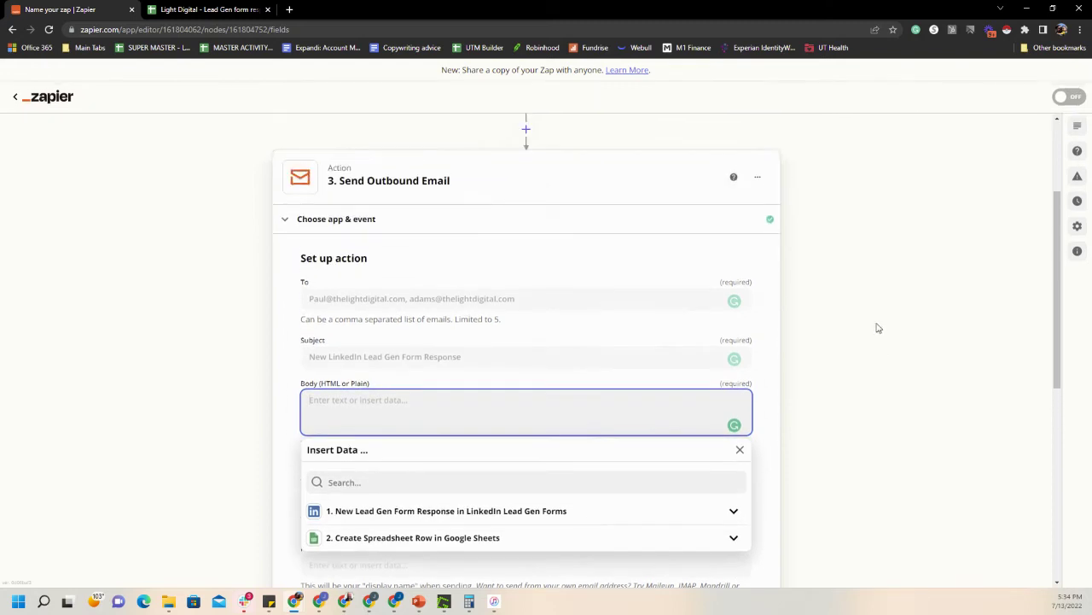
pyautogui.write('Hell')
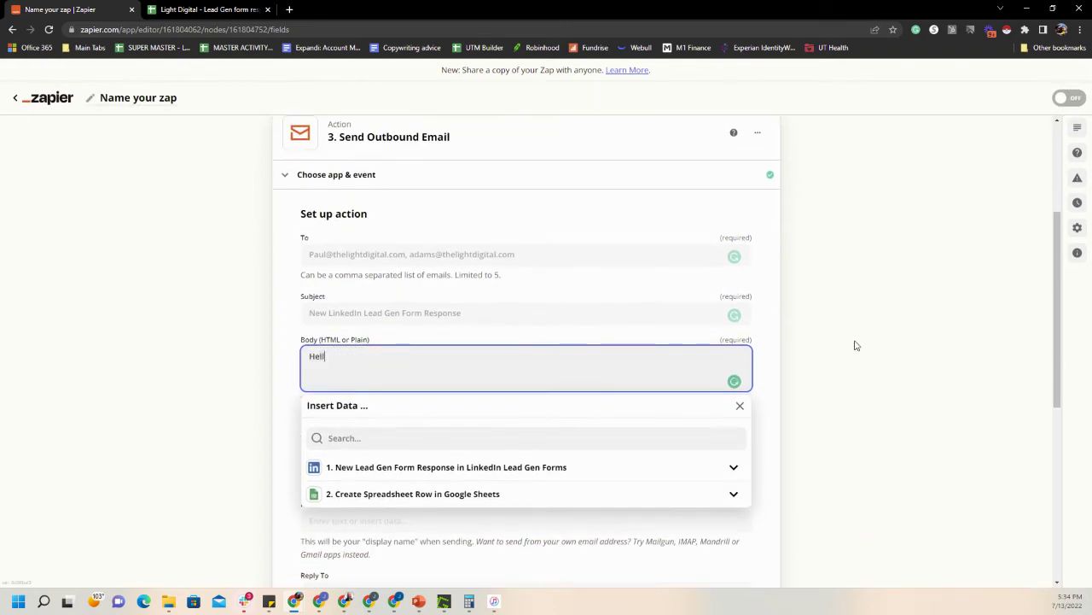
pyautogui.write('o team!')
pyautogui.press('Return')
pyautogui.press('Return')
pyautogui.write('We have a new lead')
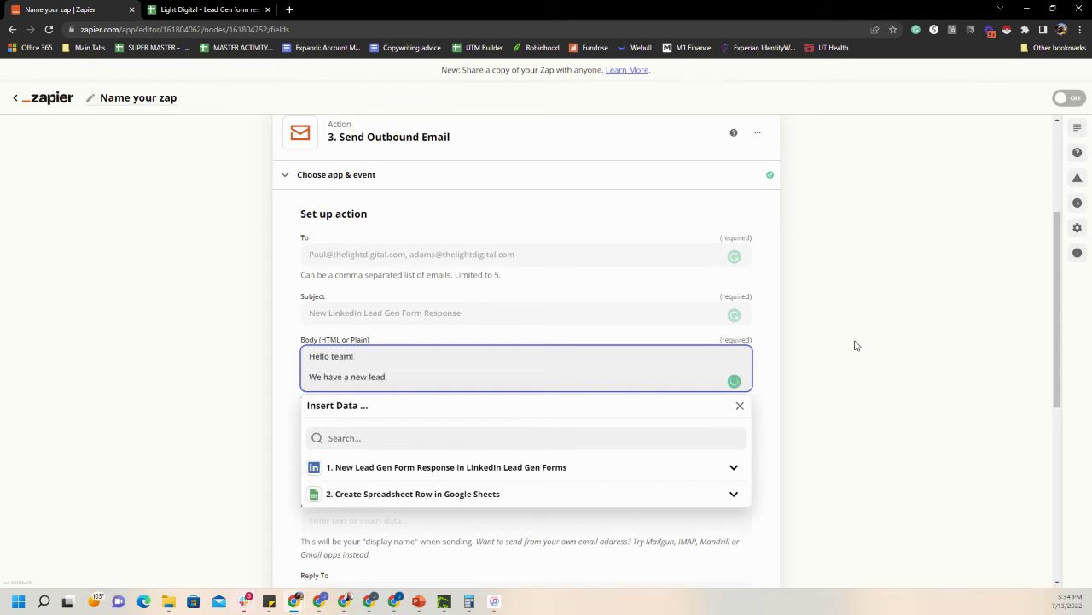
pyautogui.write(', the ')
pyautogui.write('in')
pyautogui.write('formatio')
pyautogui.write('n is as fol')
pyautogui.press('BackSpace')
pyautogui.press('BackSpace')
pyautogui.press('BackSpace')
pyautogui.press('BackSpace')
pyautogui.press('BackSpace')
pyautogui.press('BackSpace')
pyautogui.press('BackSpace')
pyautogui.press('BackSpace')
pyautogui.press('BackSpace')
pyautogui.press('BackSpace')
pyautogui.press('BackSpace')
pyautogui.press('BackSpace')
pyautogui.press('BackSpace')
pyautogui.press('BackSpace')
pyautogui.press('BackSpace')
pyautogui.press('BackSpace')
pyautogui.press('BackSpace')
pyautogui.press('BackSpace')
pyautogui.press('BackSpace')
pyautogui.press('BackSpace')
pyautogui.write('they')
pyautogui.press('BackSpace')
pyautogui.press('BackSpace')
pyautogui.press('BackSpace')
pyautogui.press('BackSpace')
# Finish the body sentence with ". Here's their info:" and add a "First Name:" line with the LinkedIn response's First name field
pyautogui.write(". Here's their info:")
pyautogui.press('Return')
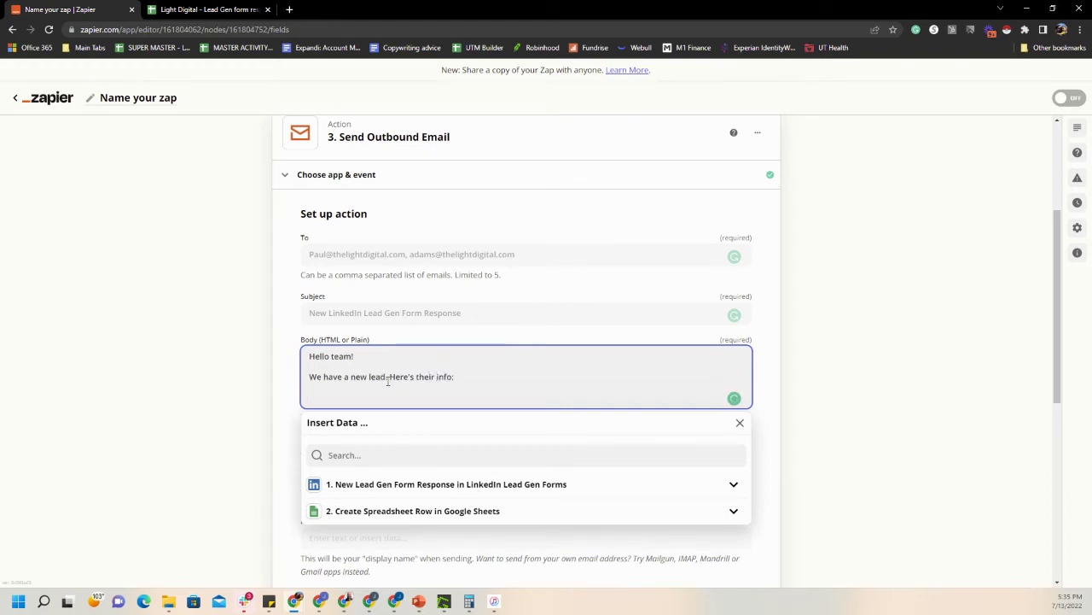
pyautogui.scroll(-1, 408, 355)
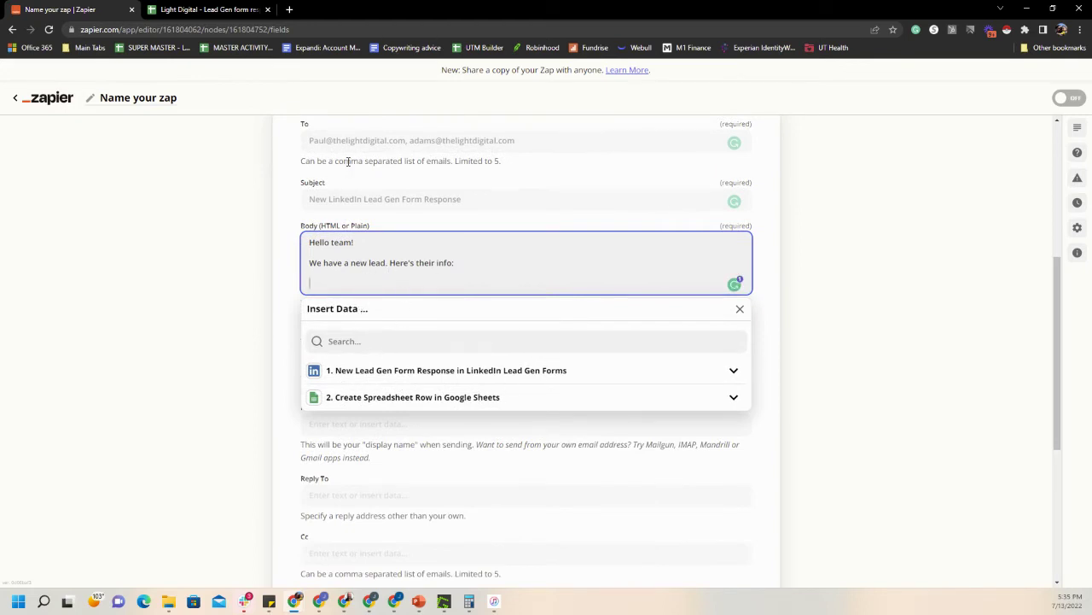
pyautogui.scroll(4, 381, 235)
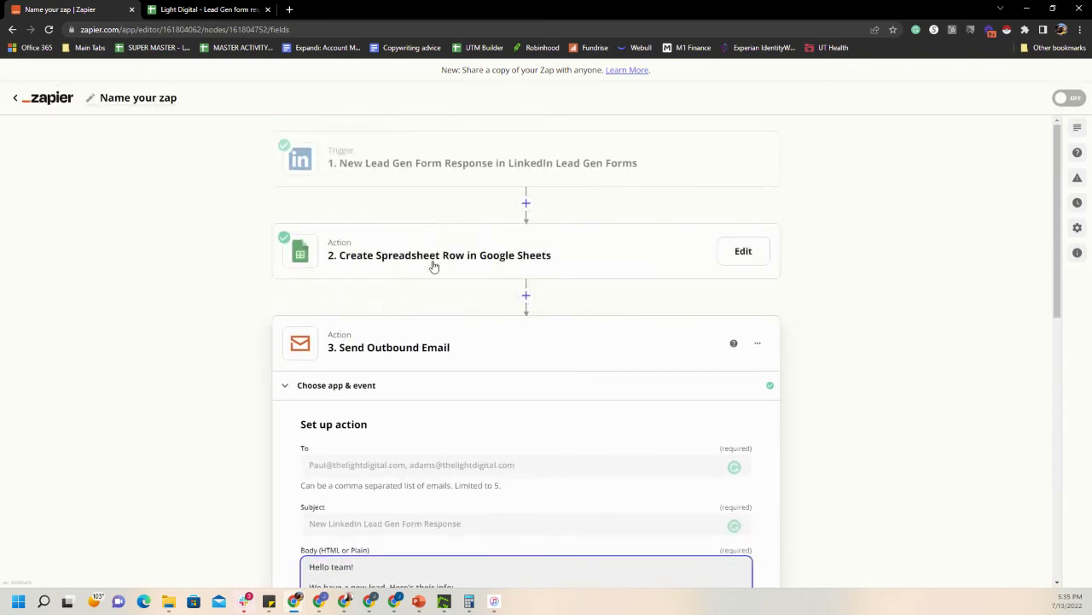
pyautogui.scroll(-2, 410, 298)
pyautogui.scroll(-1, 359, 393)
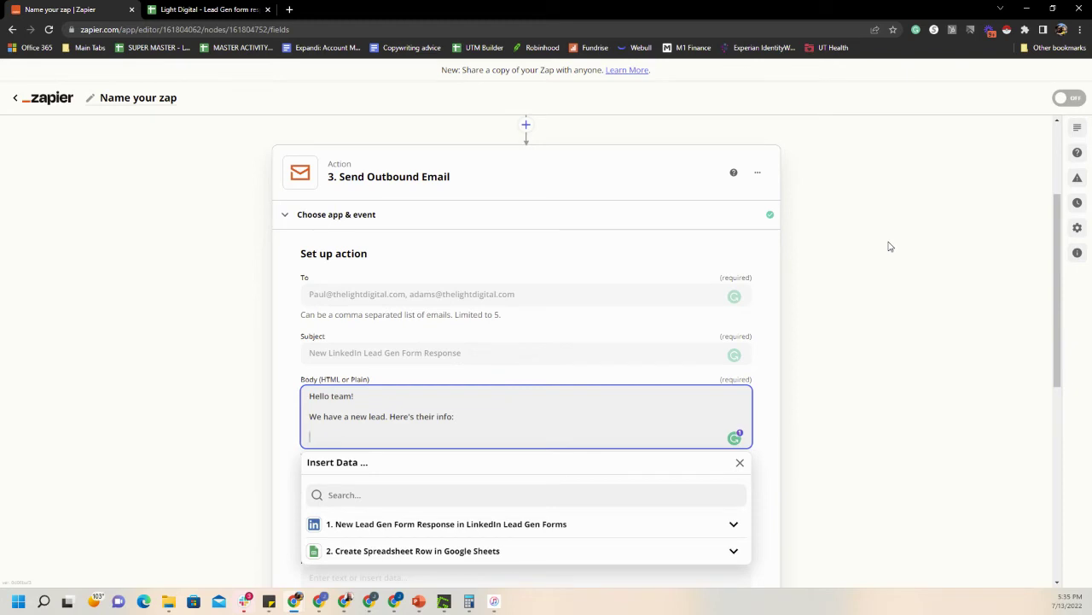
pyautogui.write('First Name:')
pyautogui.click(480, 527)
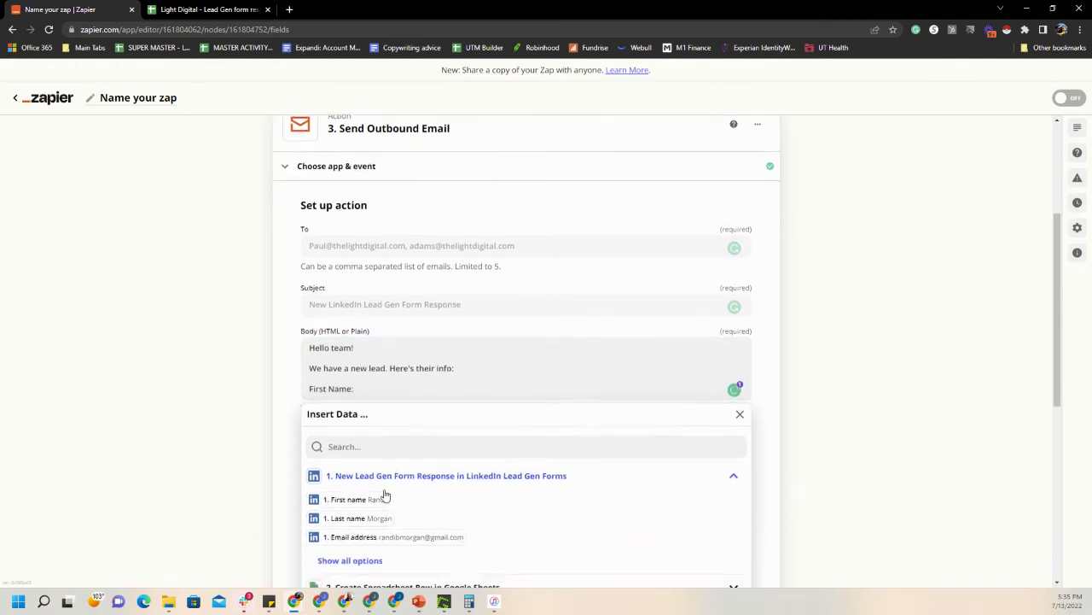
pyautogui.click(353, 425)
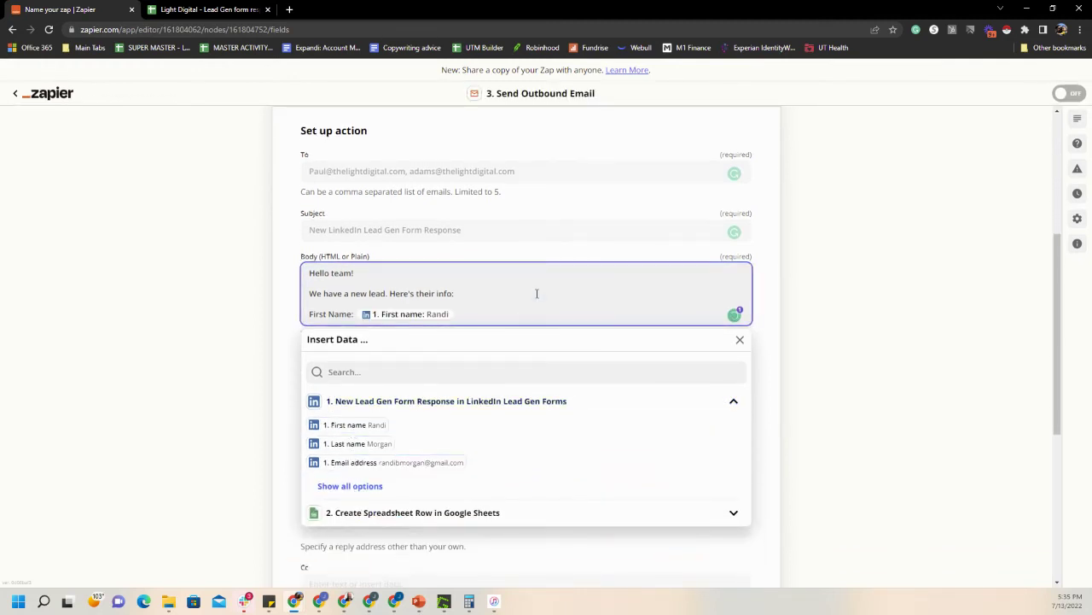
# Add "Last Name:" and "Email:" lines to the body with the LinkedIn response's Last name and Email address fields
pyautogui.press('Return')
pyautogui.write('Last Name:')
pyautogui.click(359, 464)
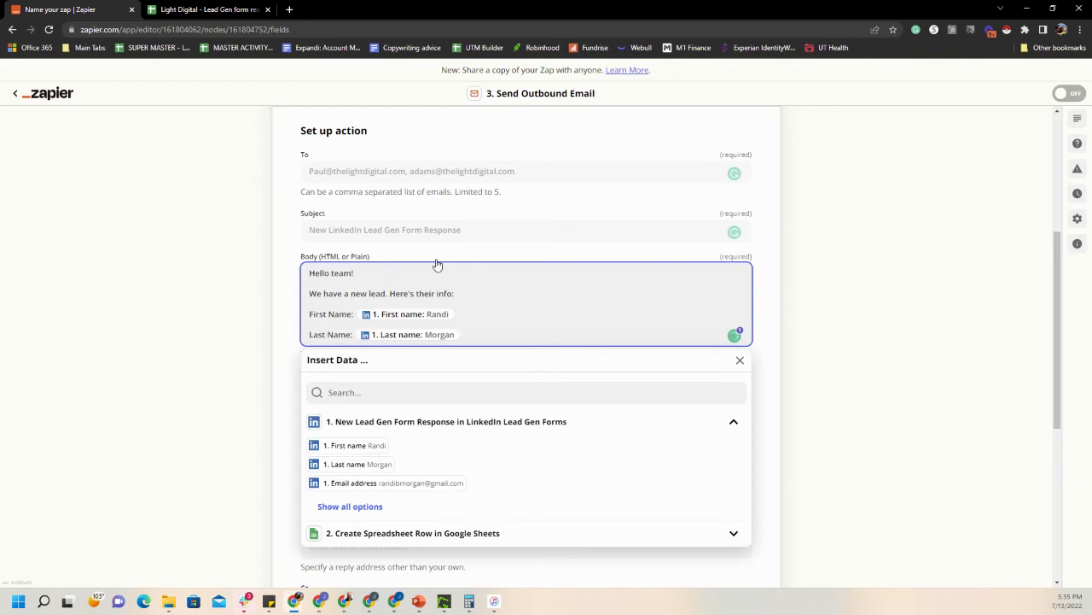
pyautogui.press('Return')
pyautogui.write('Email:')
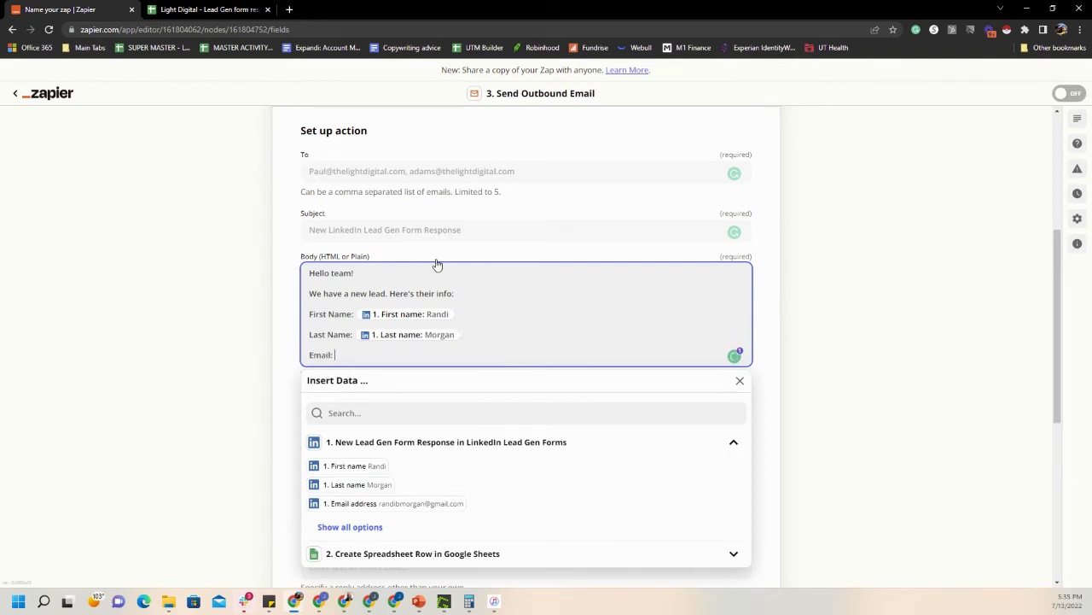
pyautogui.click(350, 503)
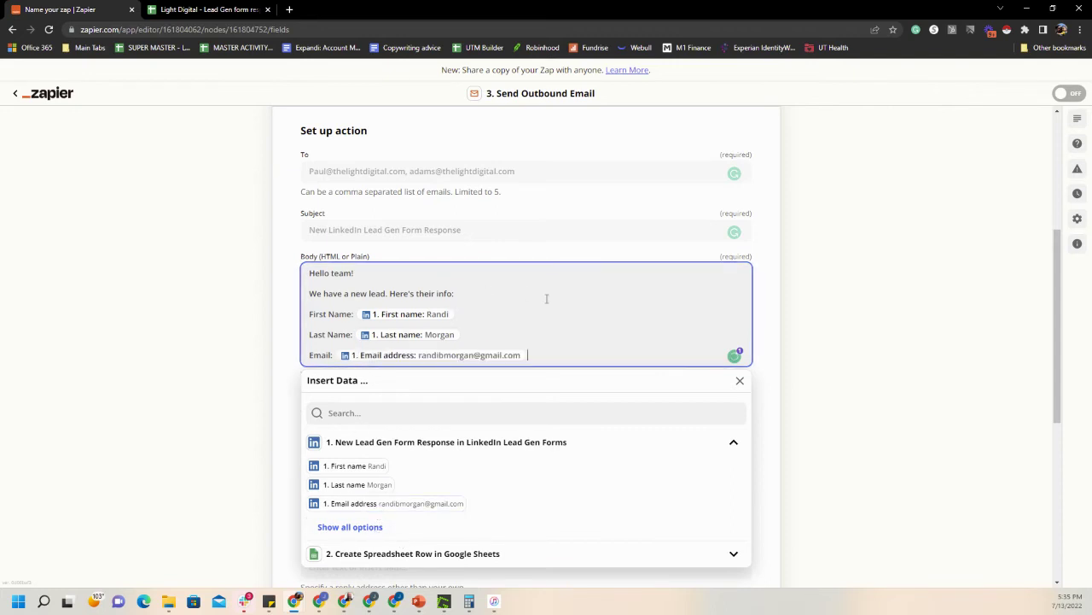
# Add a "LinkedIn Profile URL:" line to the body and insert the LinkedIn profile URL field, found by searching "url"
pyautogui.press('Return')
pyautogui.write('Linke')
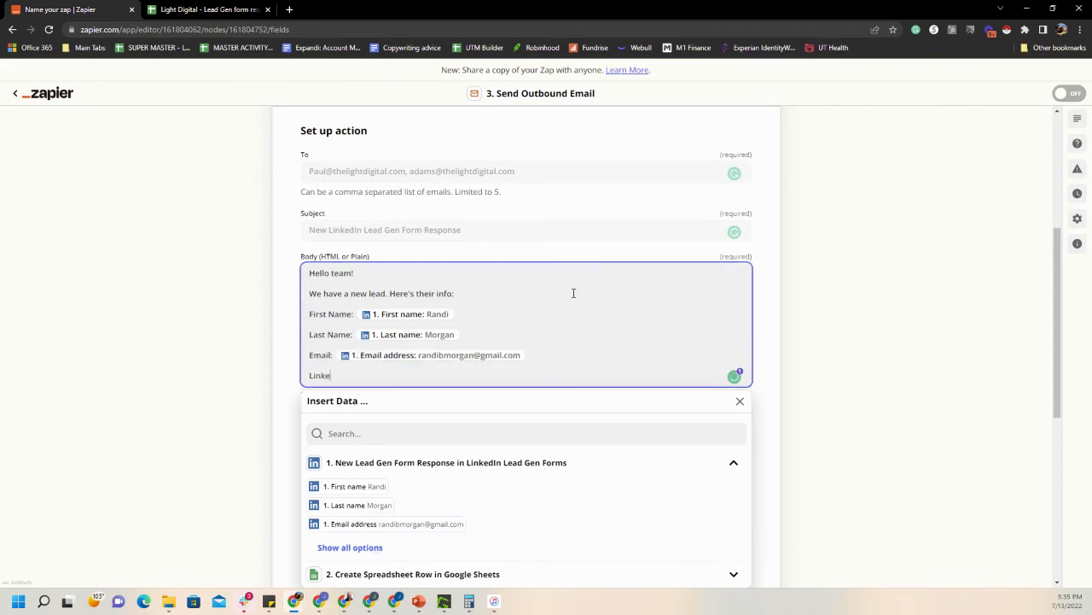
pyautogui.write('dIn Profile URL:')
pyautogui.click(350, 438)
pyautogui.write('url')
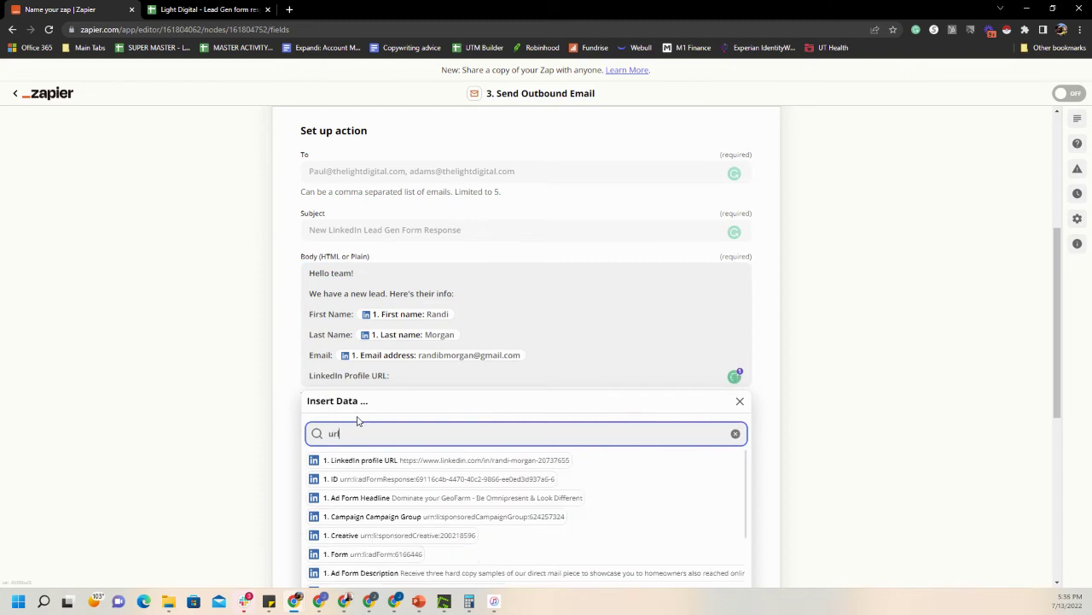
pyautogui.click(389, 460)
pyautogui.click(858, 280)
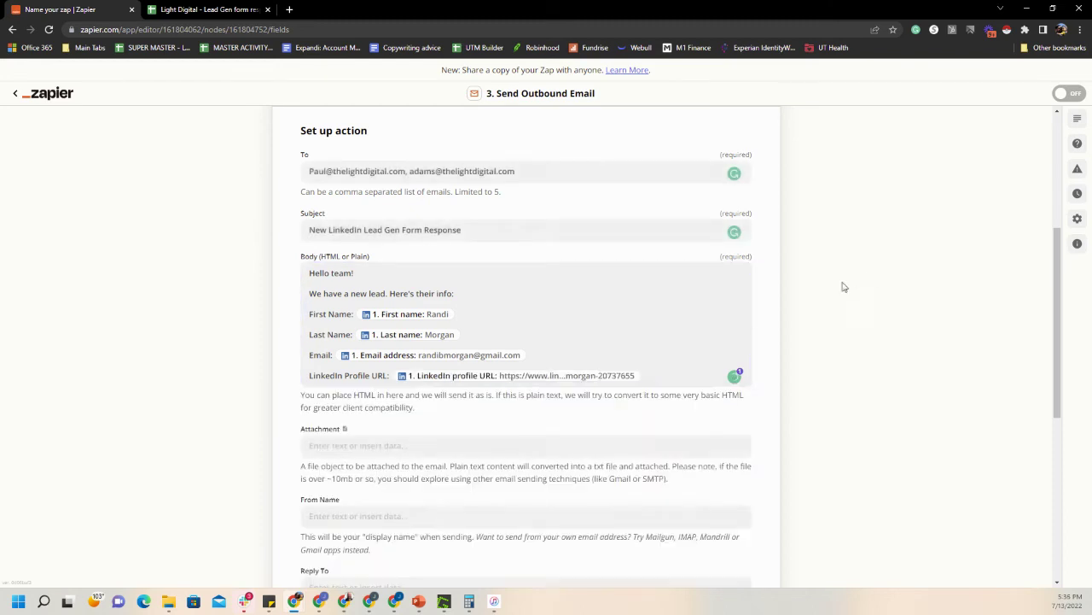
# Add the closing line "Good luck!" below the LinkedIn Profile URL line in the email body
pyautogui.click(678, 382)
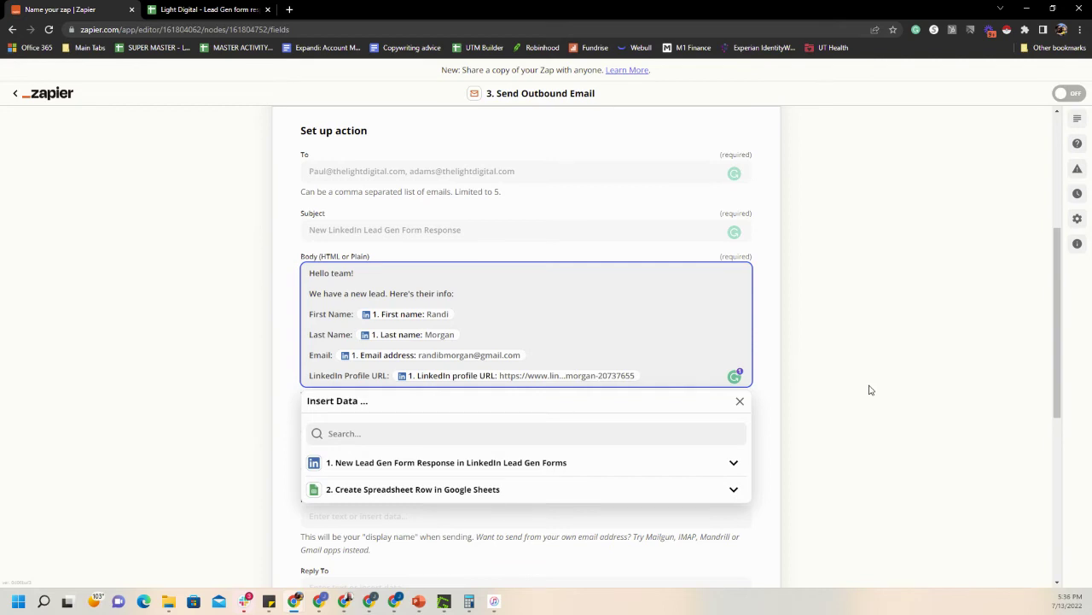
pyautogui.press('Return')
pyautogui.write('Good luck!')
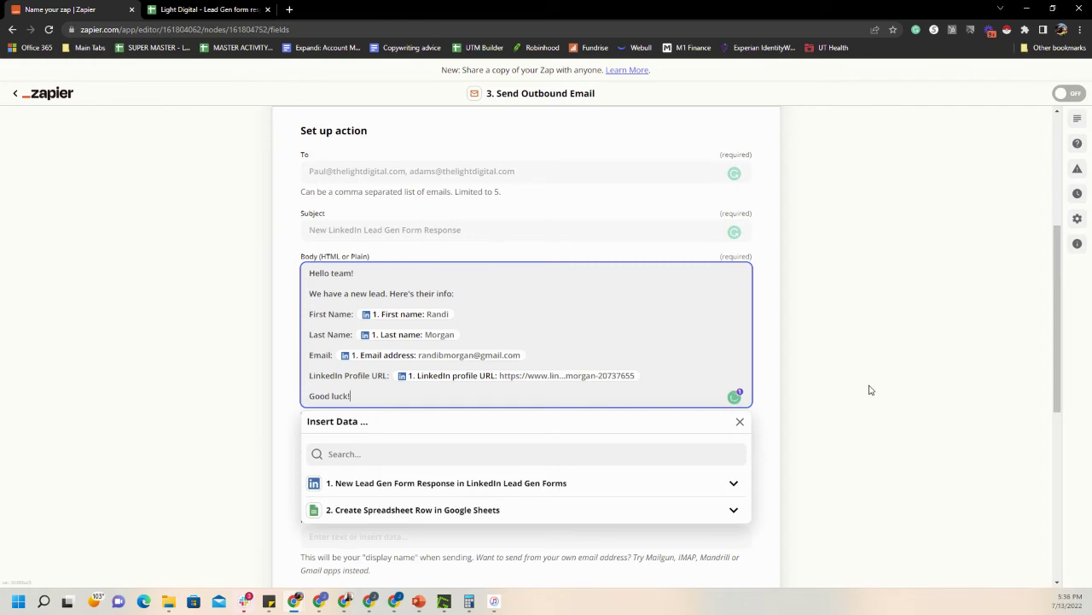
pyautogui.click(847, 385)
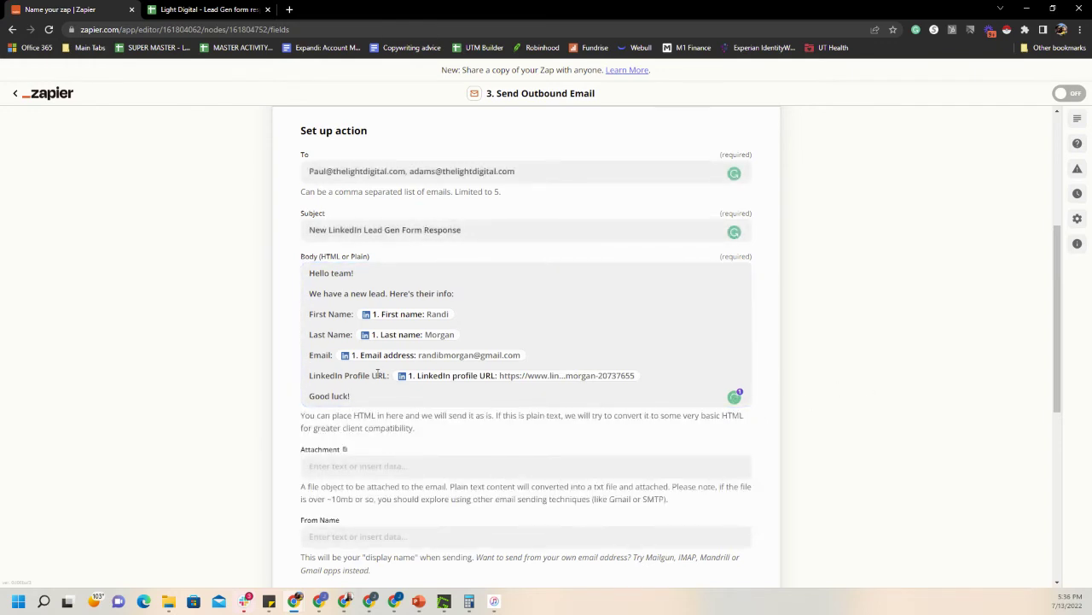
# Set the outbound email's From Name to "Impactable"
pyautogui.scroll(-1, 372, 393)
pyautogui.scroll(-3, 361, 452)
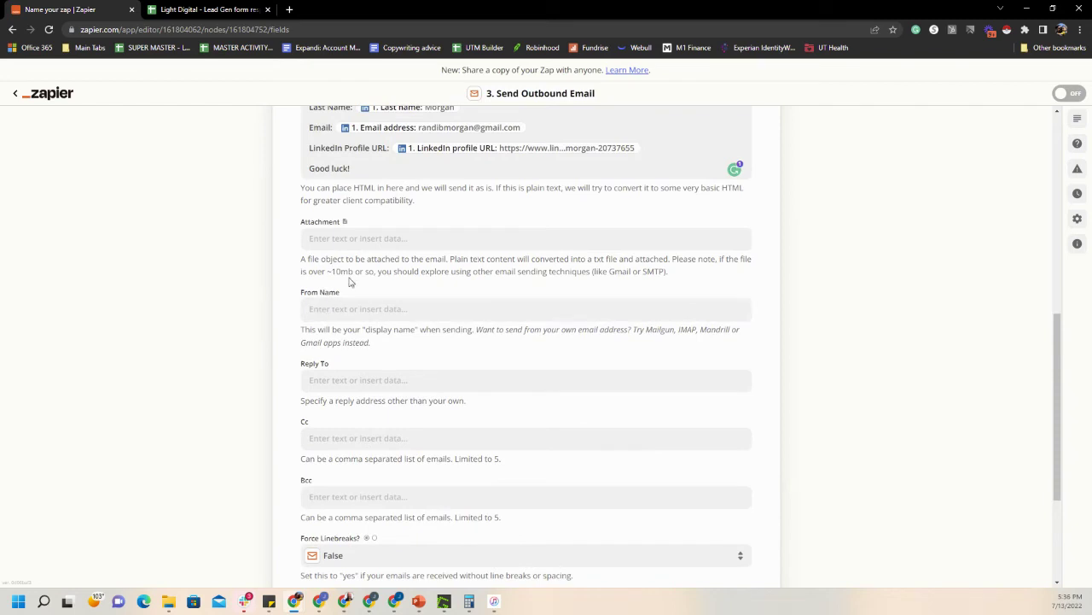
pyautogui.scroll(4, 341, 300)
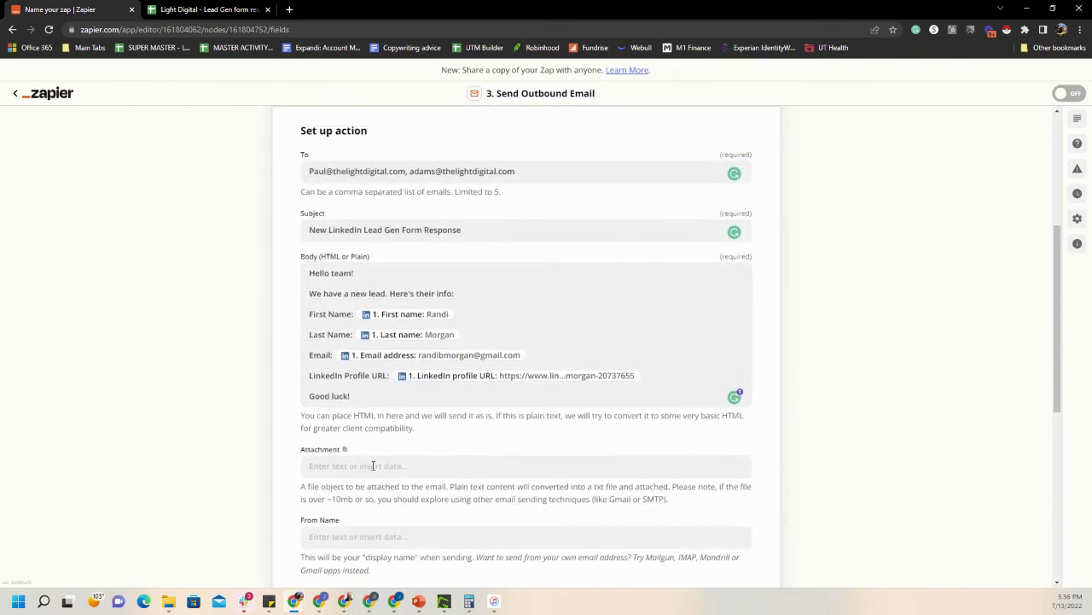
pyautogui.scroll(-2, 339, 461)
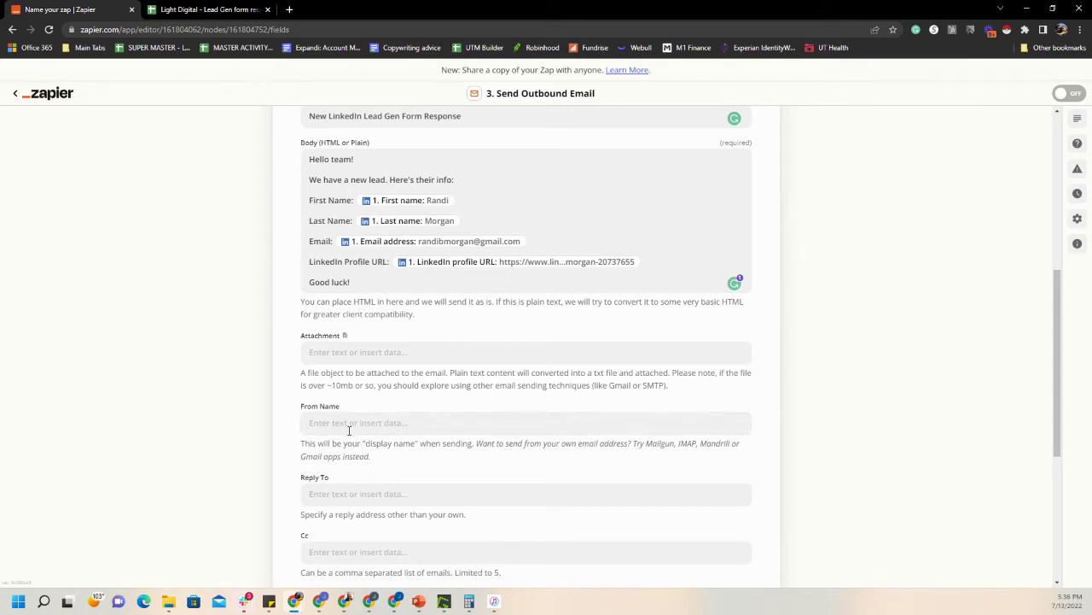
pyautogui.click(341, 424)
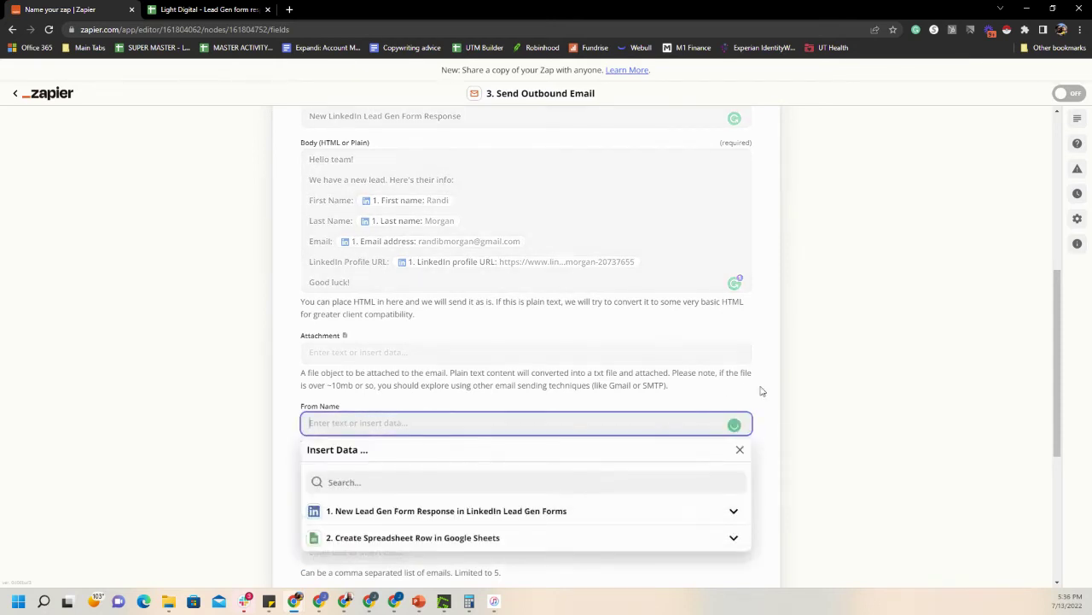
pyautogui.write('Impactable Team')
pyautogui.press('BackSpace')
pyautogui.press('BackSpace')
pyautogui.press('BackSpace')
pyautogui.press('BackSpace')
pyautogui.click(809, 316)
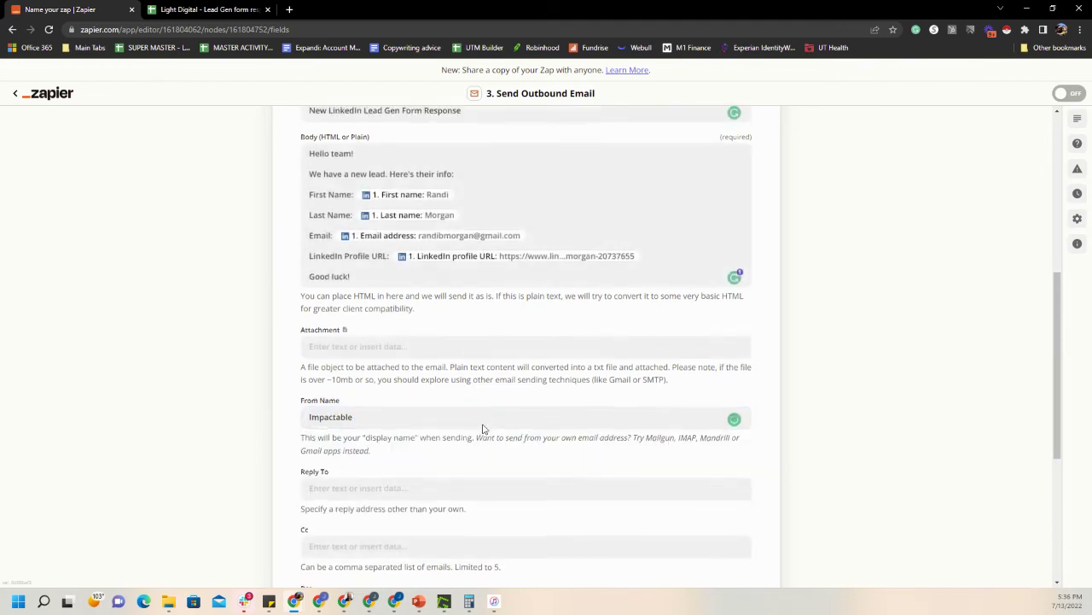
# Review the outbound email's body text and its optional fields, such as Reply To, Cc and Bcc
pyautogui.scroll(-1, 480, 430)
pyautogui.scroll(-2, 342, 417)
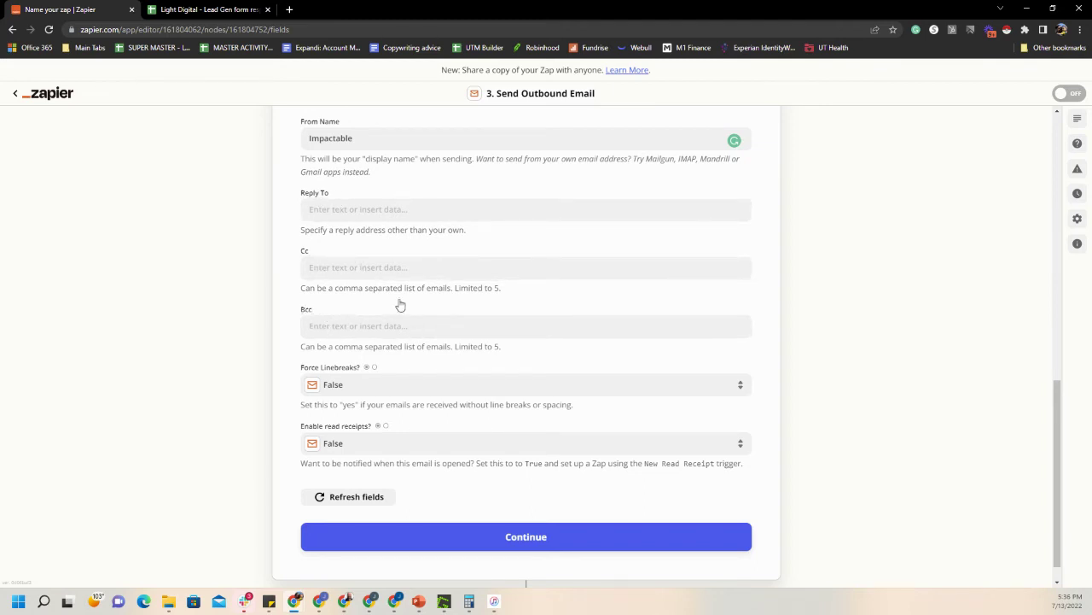
pyautogui.scroll(2, 594, 377)
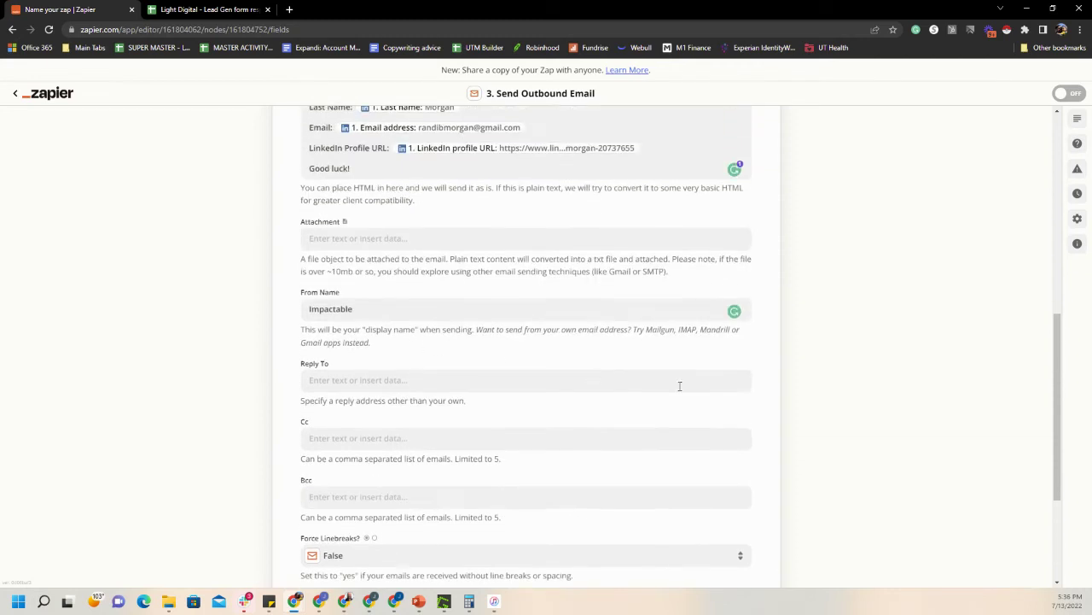
pyautogui.scroll(3, 594, 377)
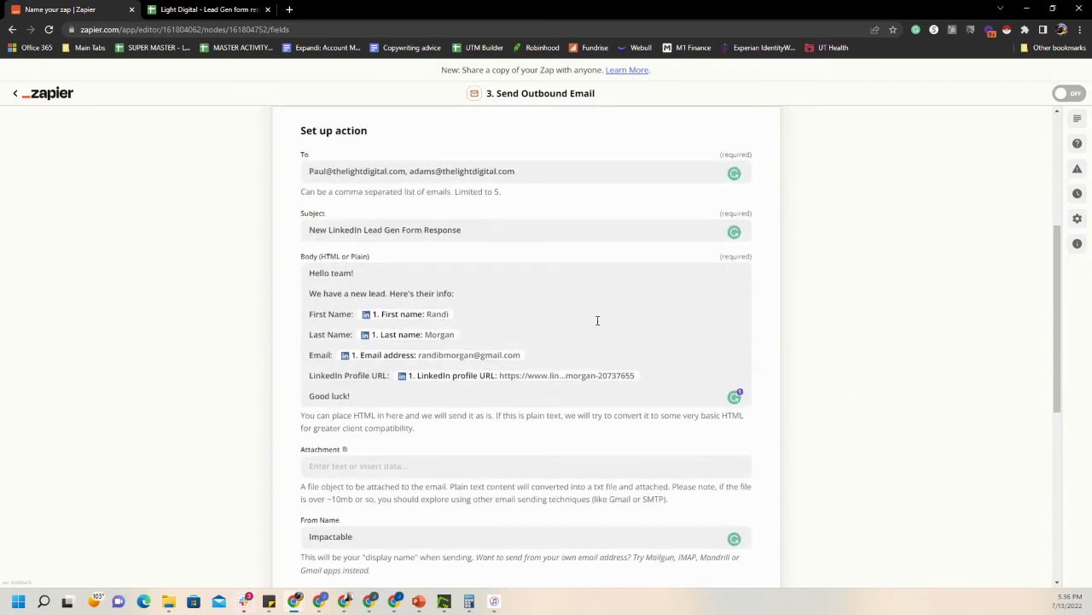
pyautogui.click(386, 293)
pyautogui.click(527, 299)
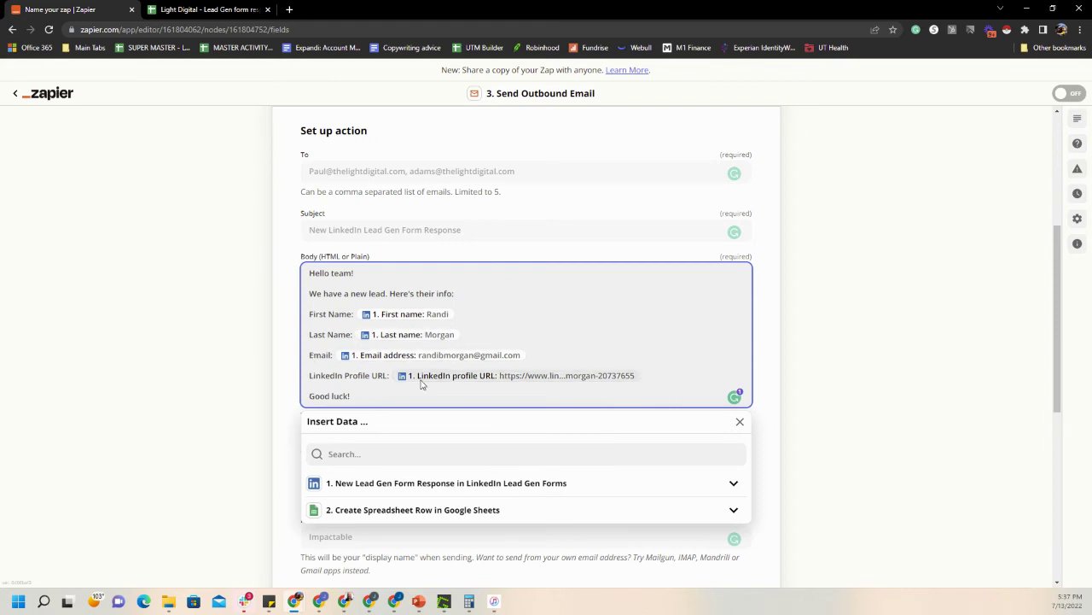
pyautogui.scroll(-5, 629, 469)
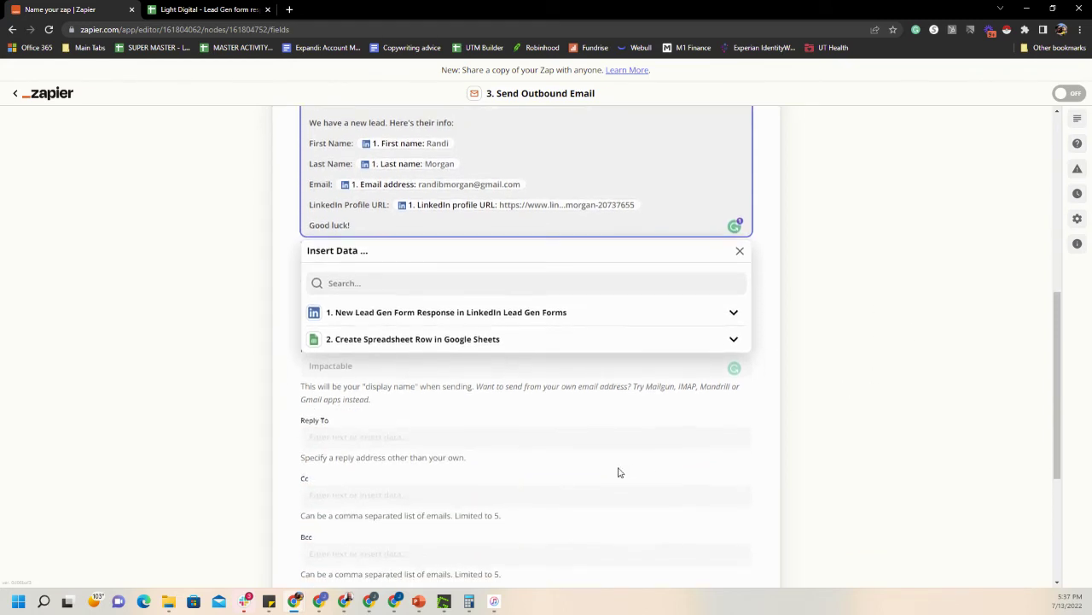
pyautogui.scroll(3, 575, 358)
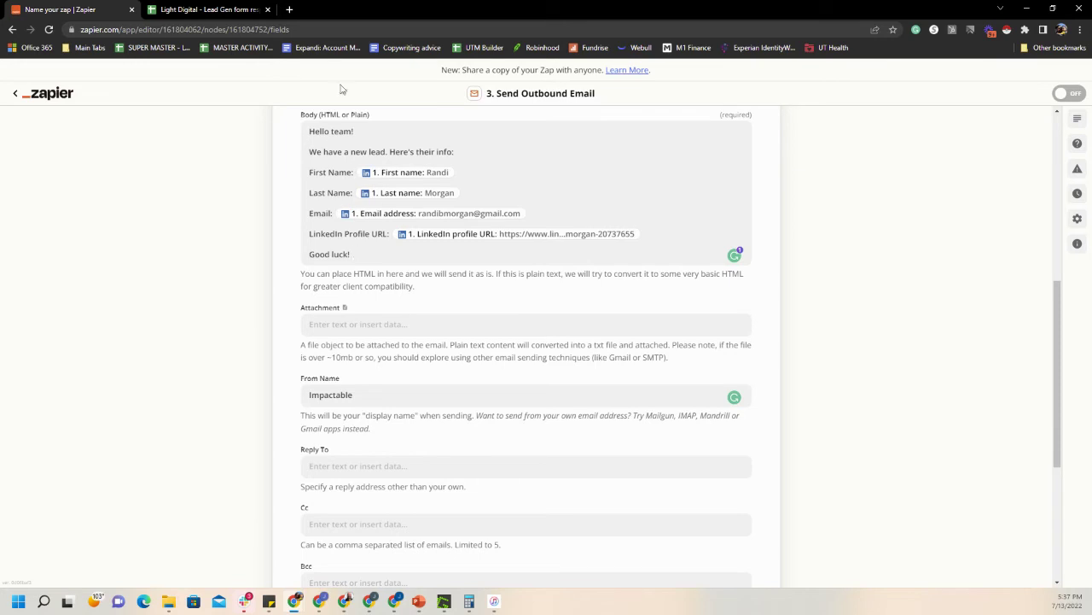
# Refresh the email action's fields and continue from its setup to the test stage
pyautogui.scroll(-2, 226, 390)
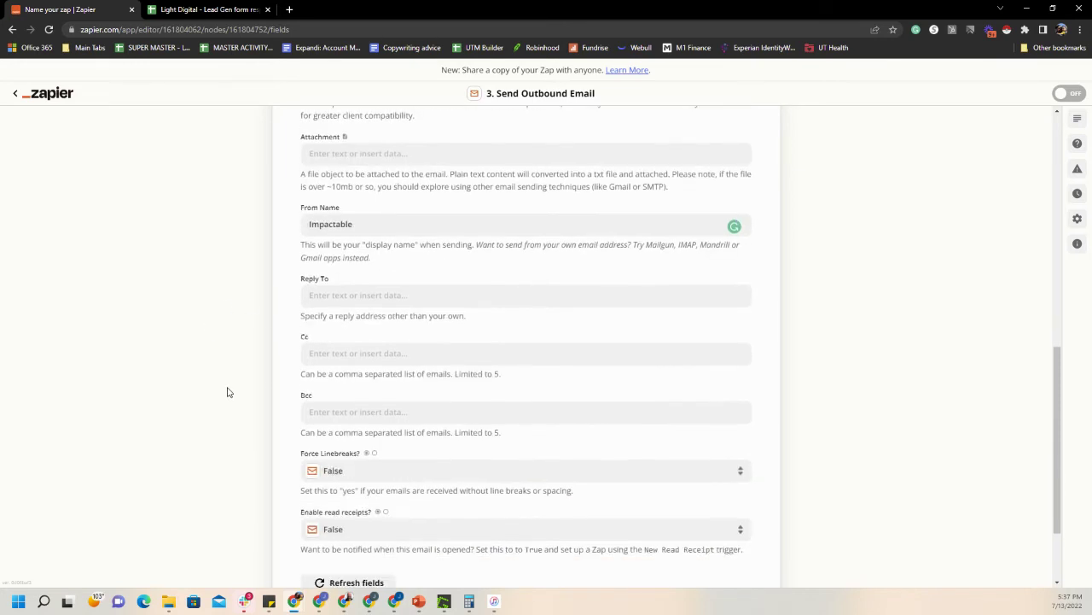
pyautogui.scroll(-2, 227, 392)
pyautogui.click(384, 470)
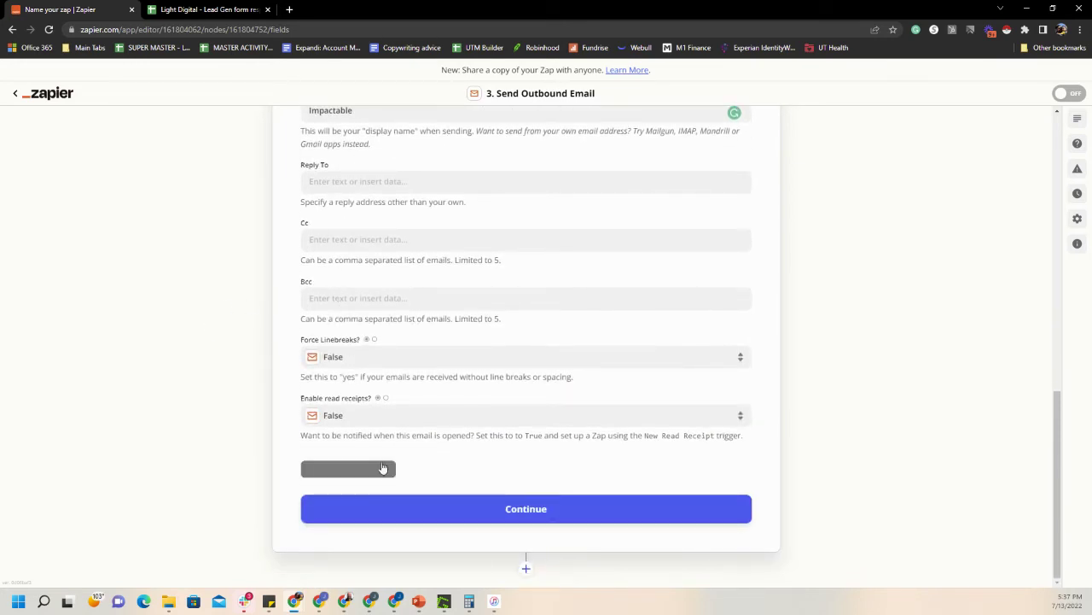
pyautogui.click(483, 509)
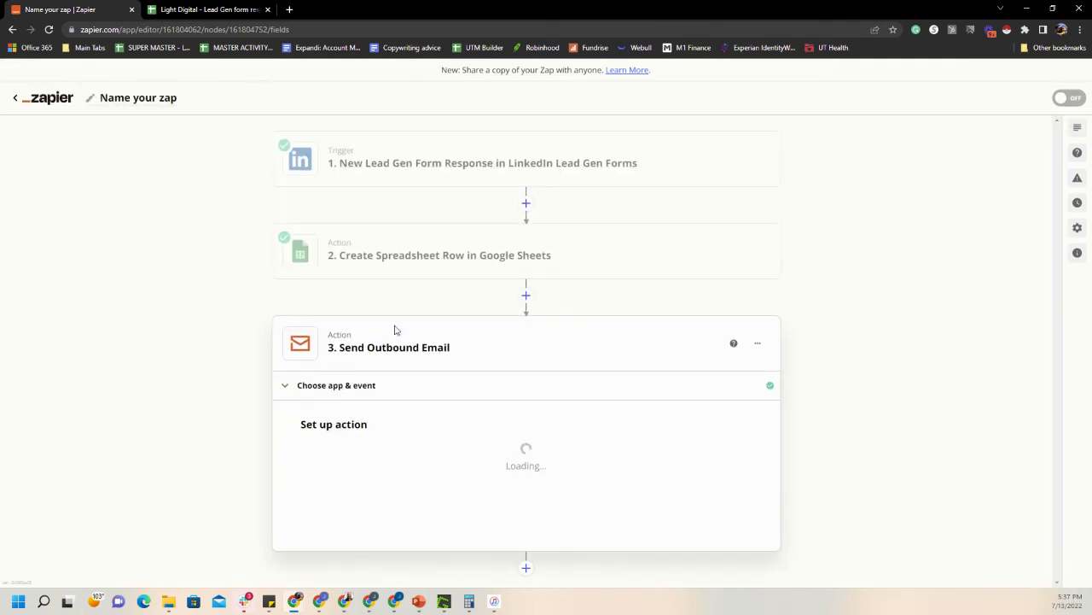
# Examine the outbound email preview, including recipients, subject, body with lead details and empty optional fields
pyautogui.scroll(-3, 899, 276)
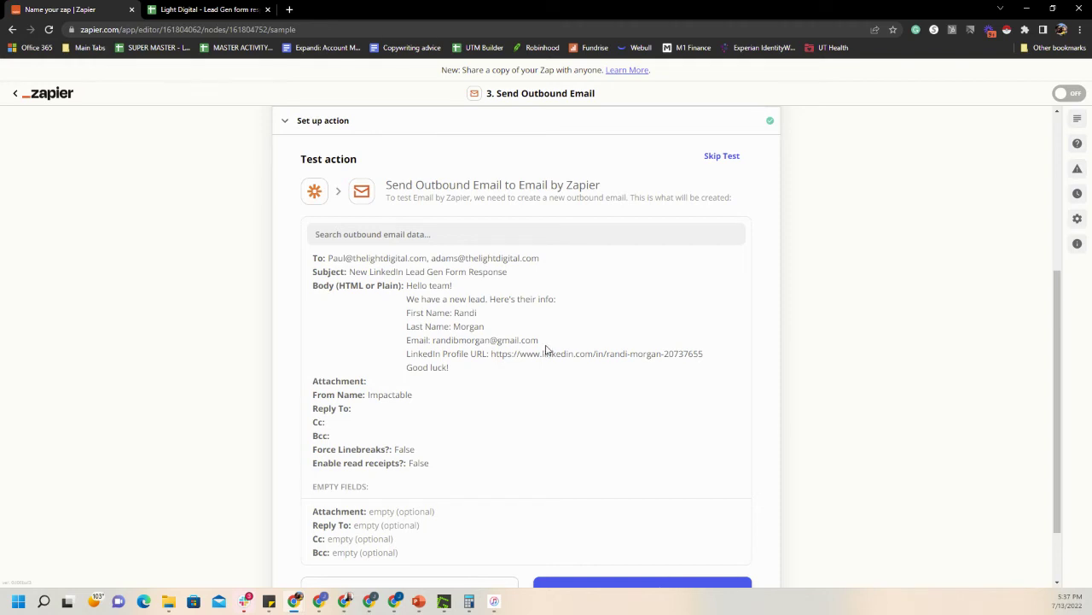
pyautogui.scroll(-1, 543, 349)
pyautogui.scroll(2, 552, 348)
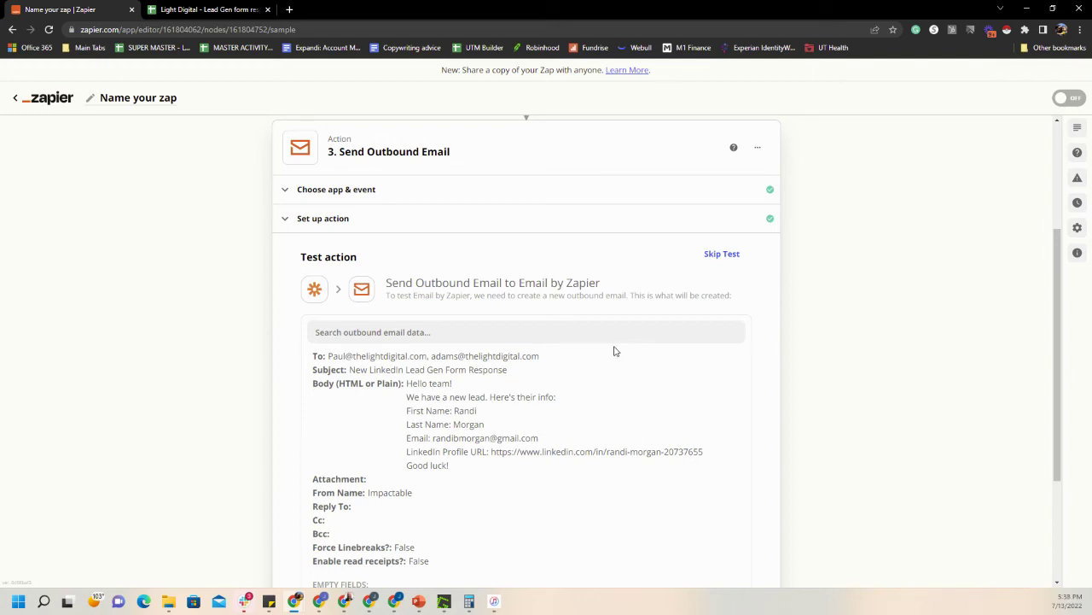
pyautogui.scroll(-3, 607, 365)
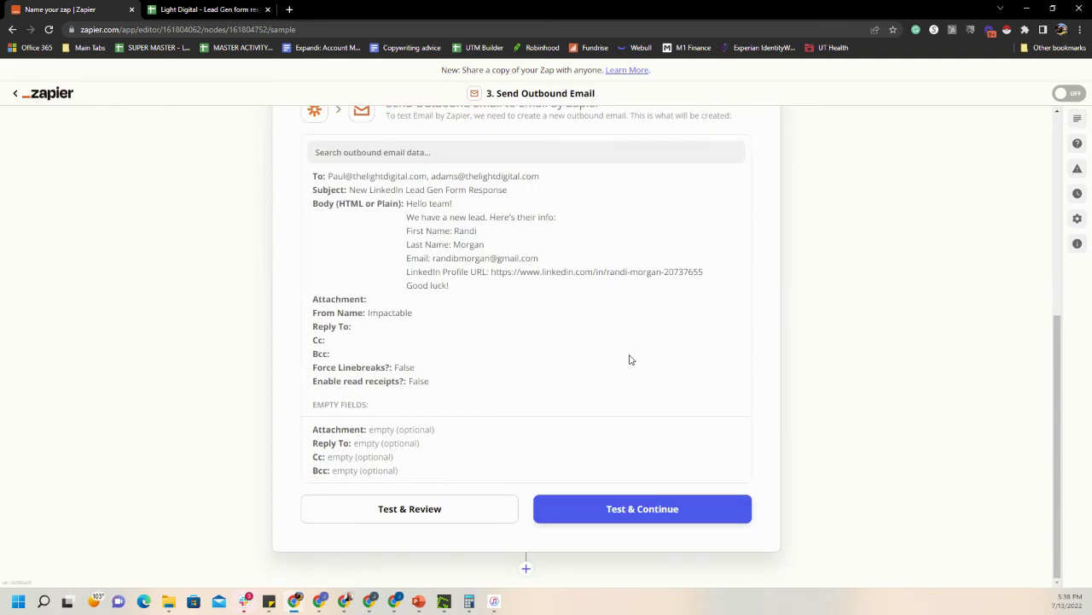
pyautogui.scroll(3, 490, 427)
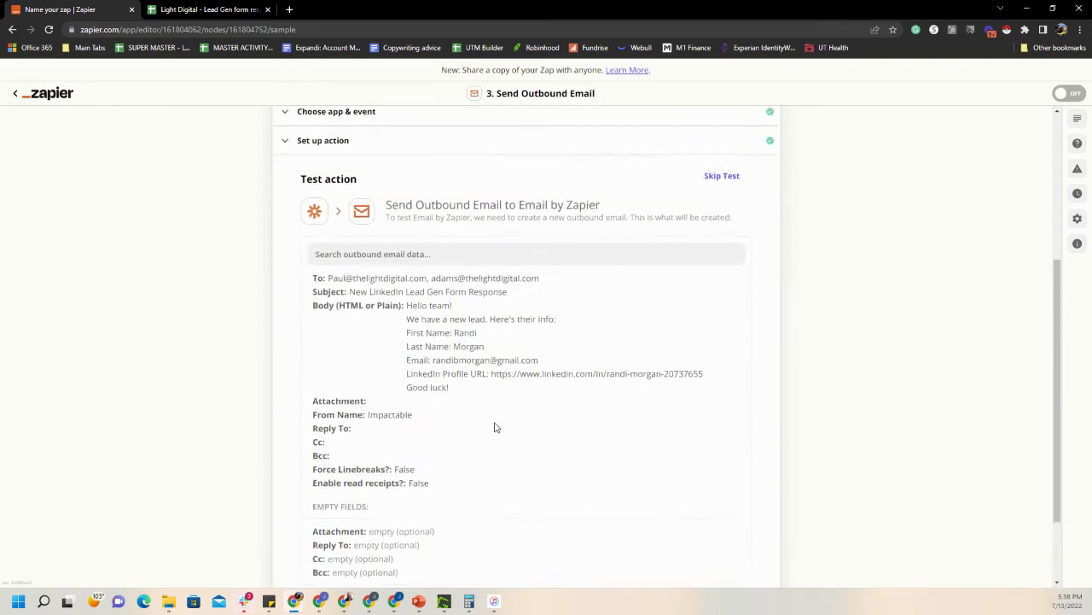
pyautogui.scroll(-3, 539, 425)
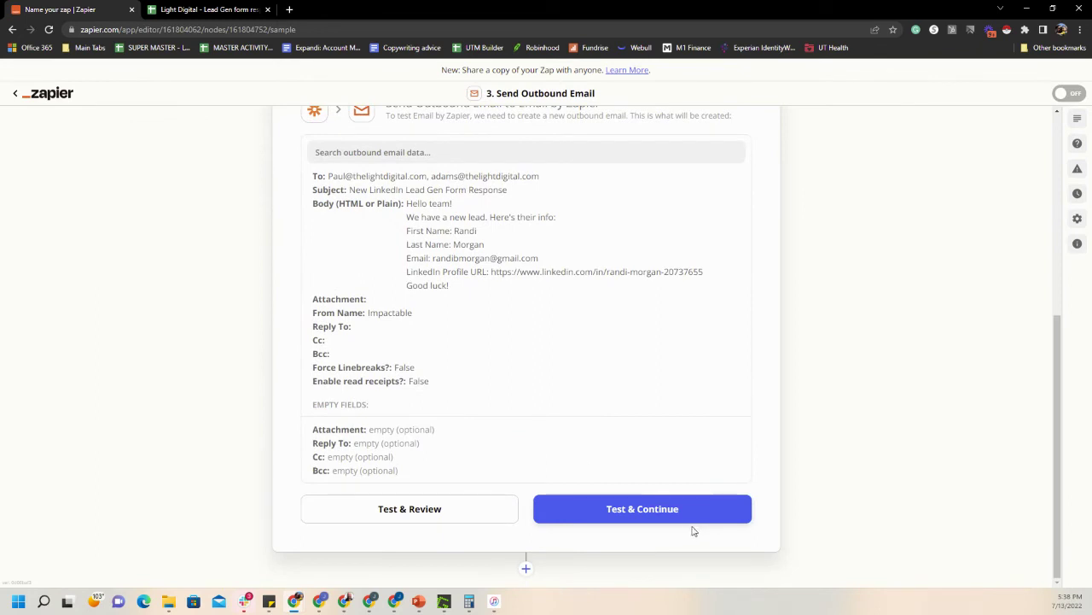
pyautogui.scroll(2, 555, 404)
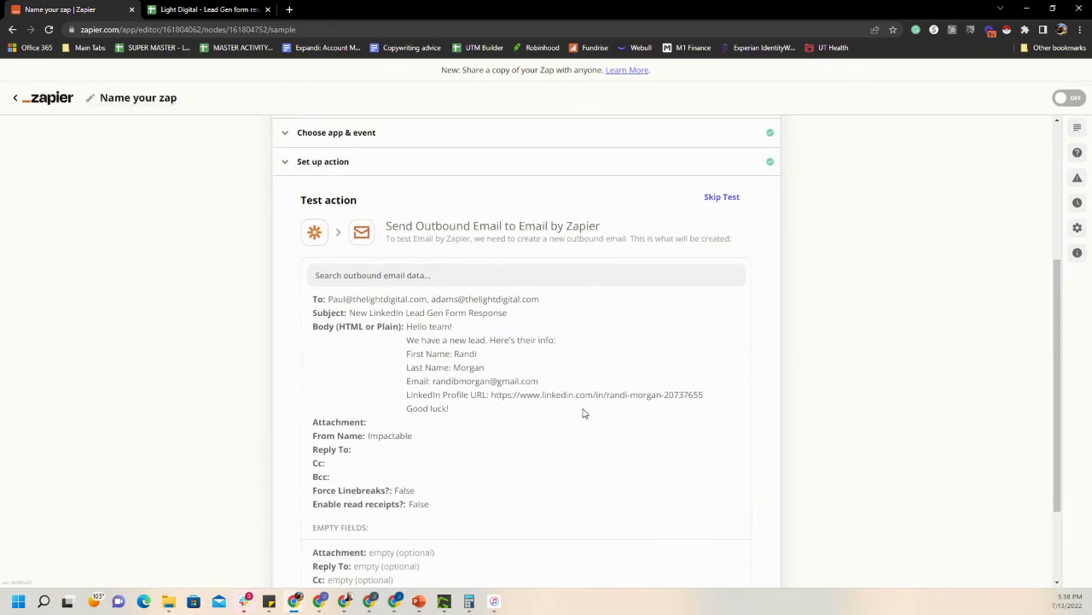
# Test the outbound email action and turn on the Zap
pyautogui.scroll(-2, 583, 413)
pyautogui.click(663, 515)
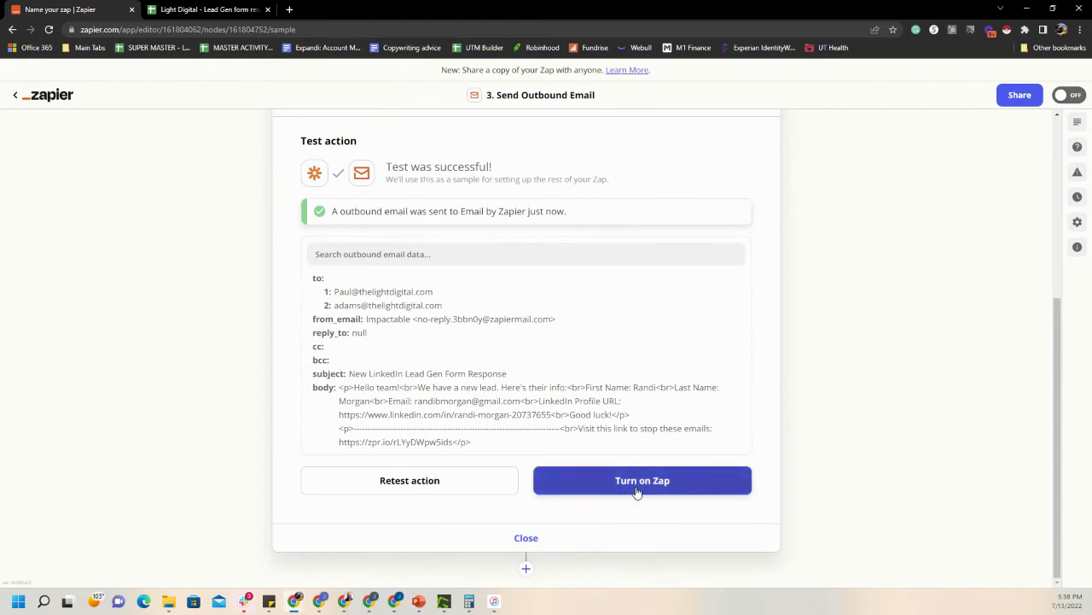
pyautogui.click(636, 489)
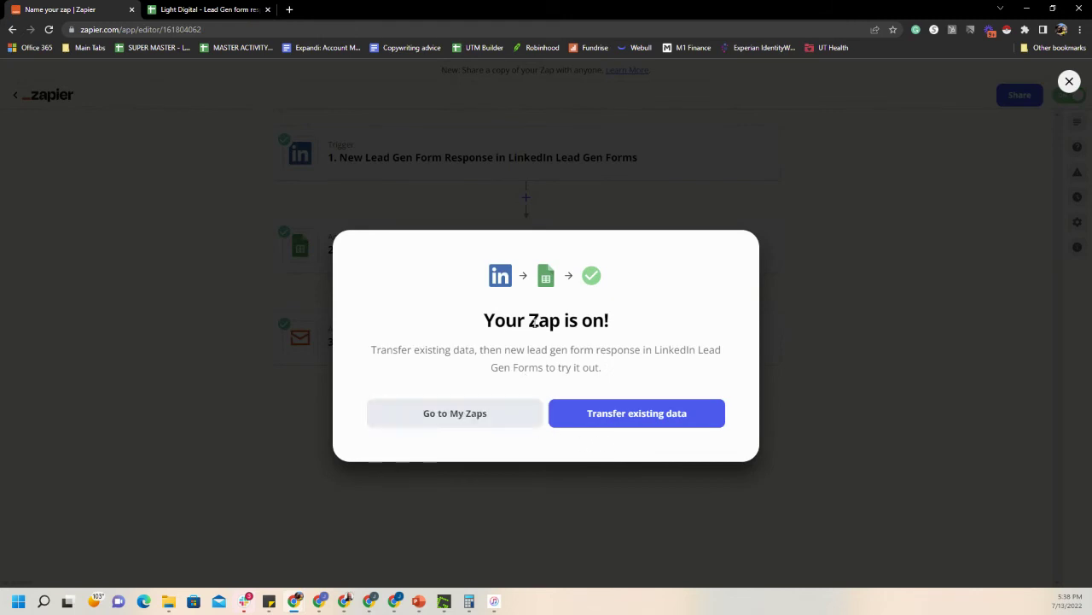
# Start transferring existing data, checking the form's leads in LinkedIn Campaign Manager and the rows already in the responses spreadsheet
pyautogui.click(629, 419)
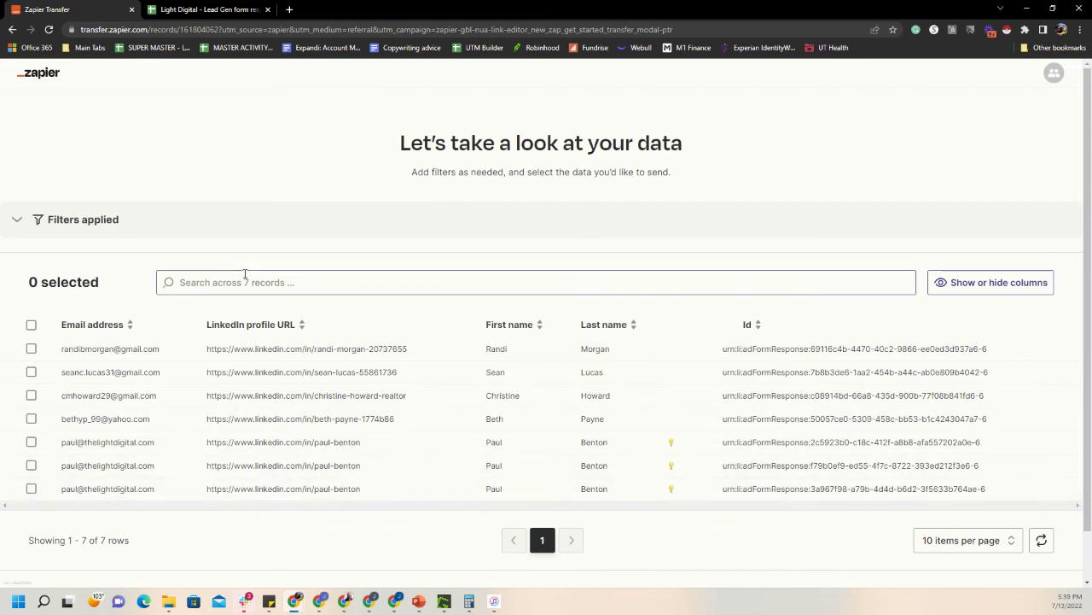
pyautogui.click(372, 601)
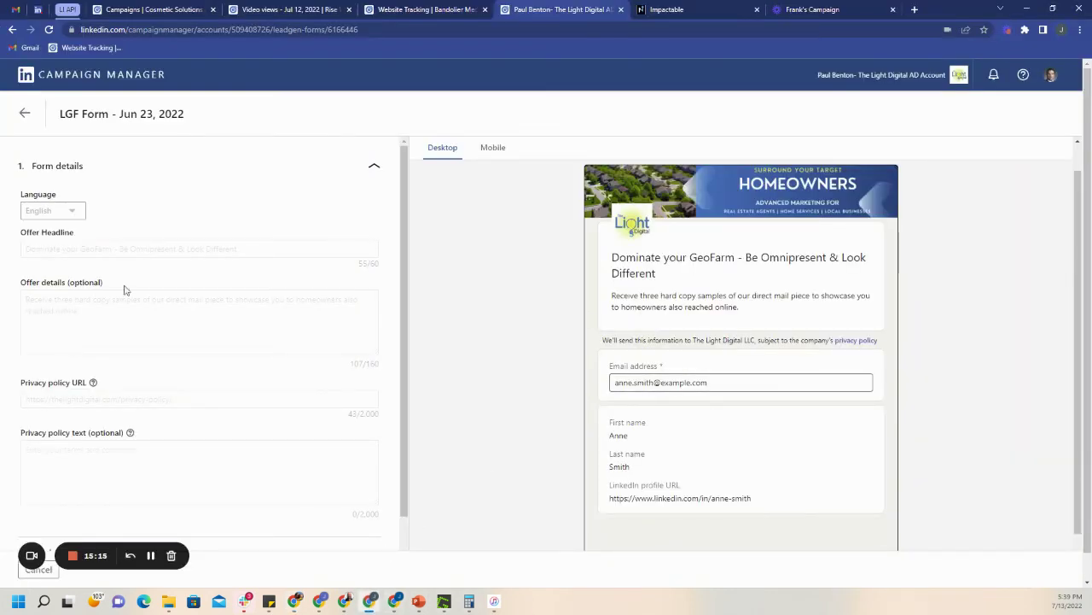
pyautogui.click(24, 114)
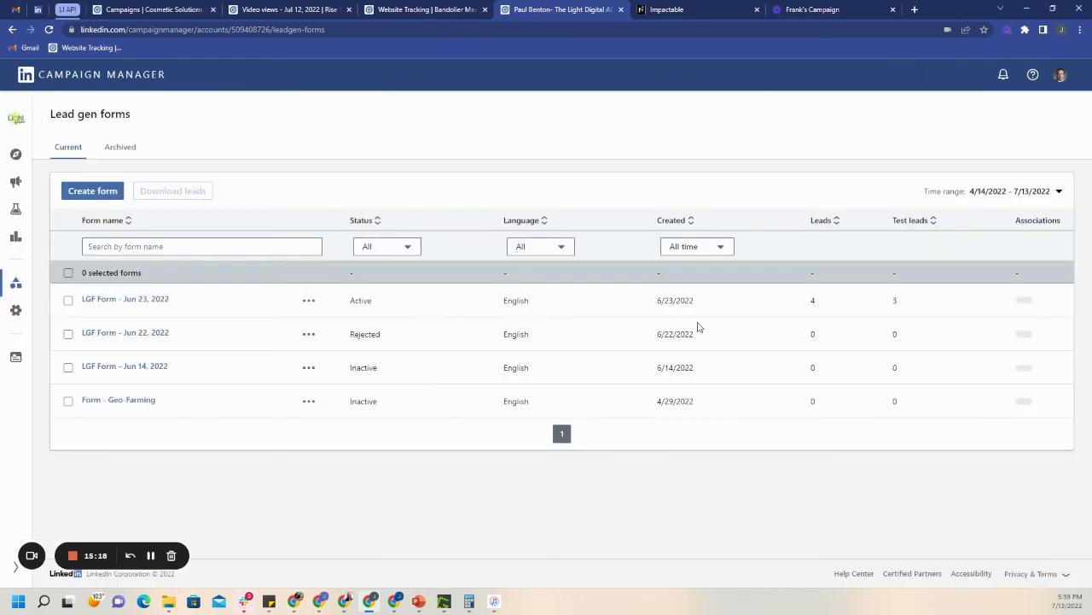
pyautogui.click(1027, 8)
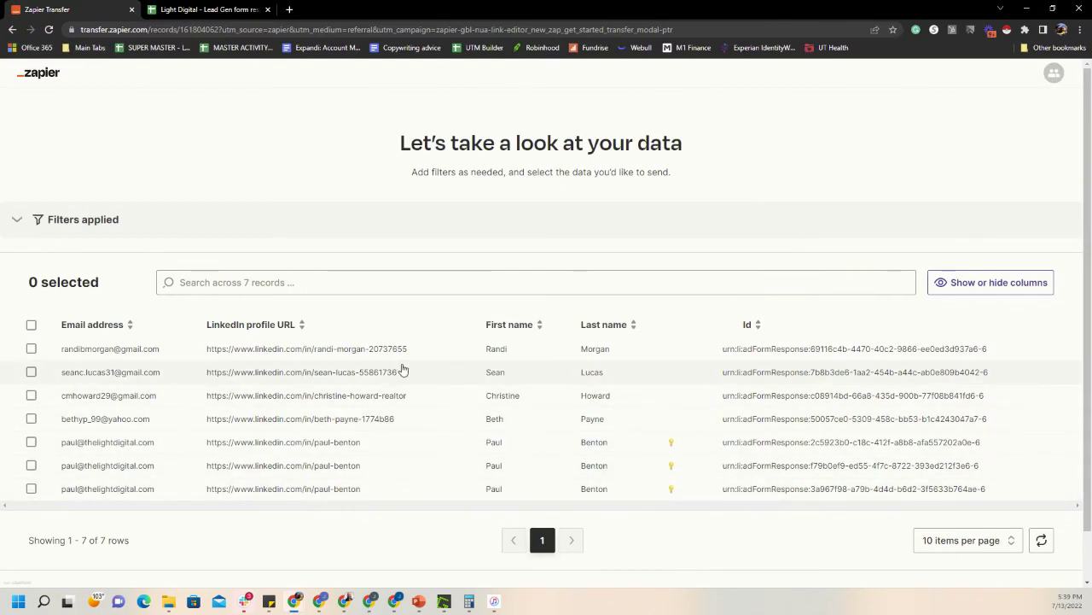
pyautogui.click(209, 10)
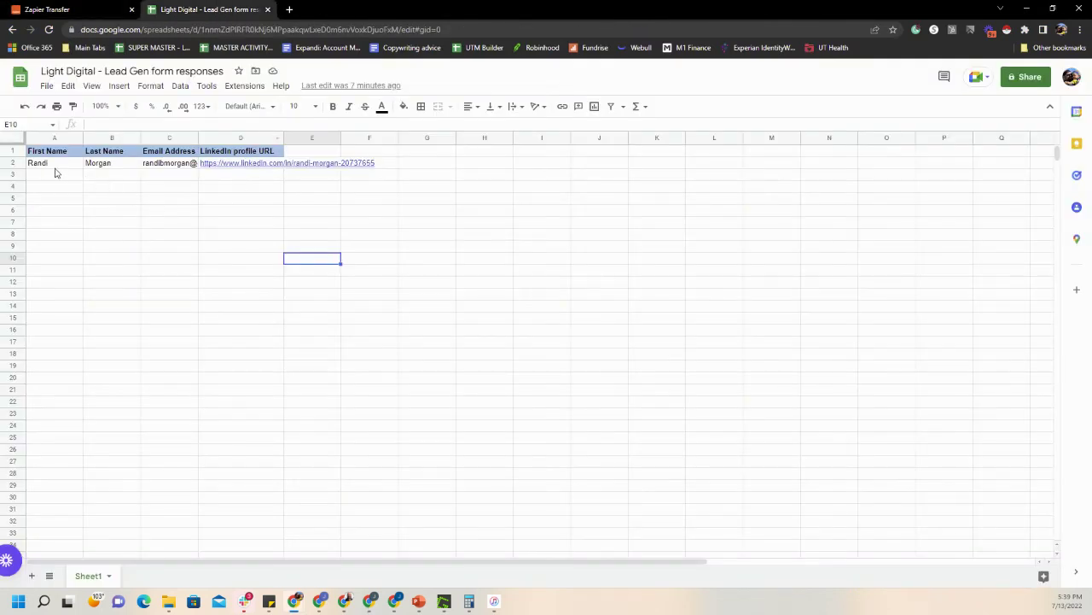
pyautogui.click(52, 9)
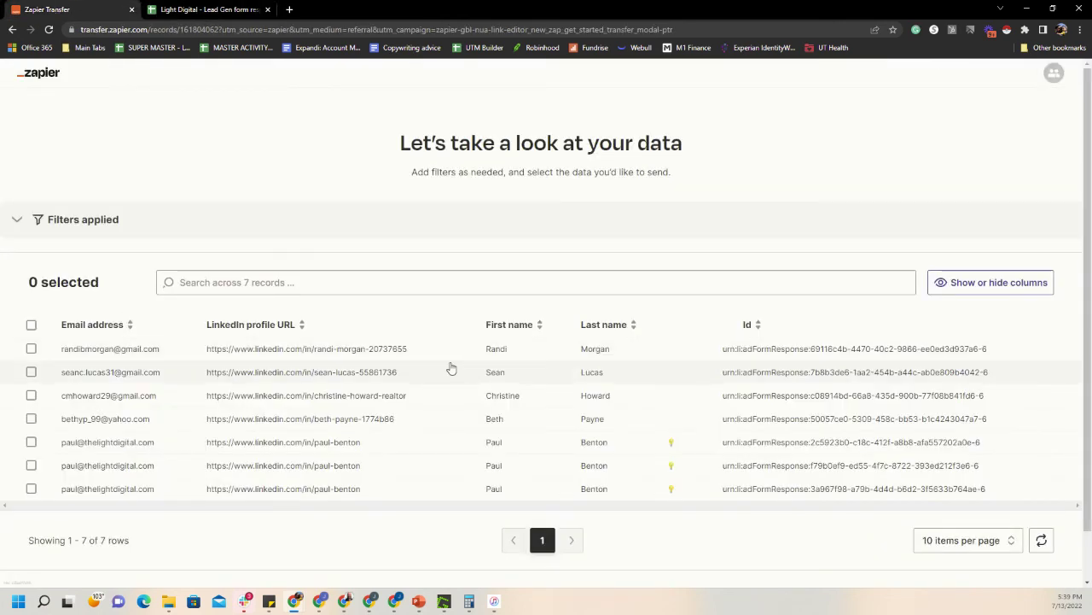
# Select the second, third and fourth lead records for transfer and send their data through the Zap
pyautogui.click(31, 373)
pyautogui.click(30, 396)
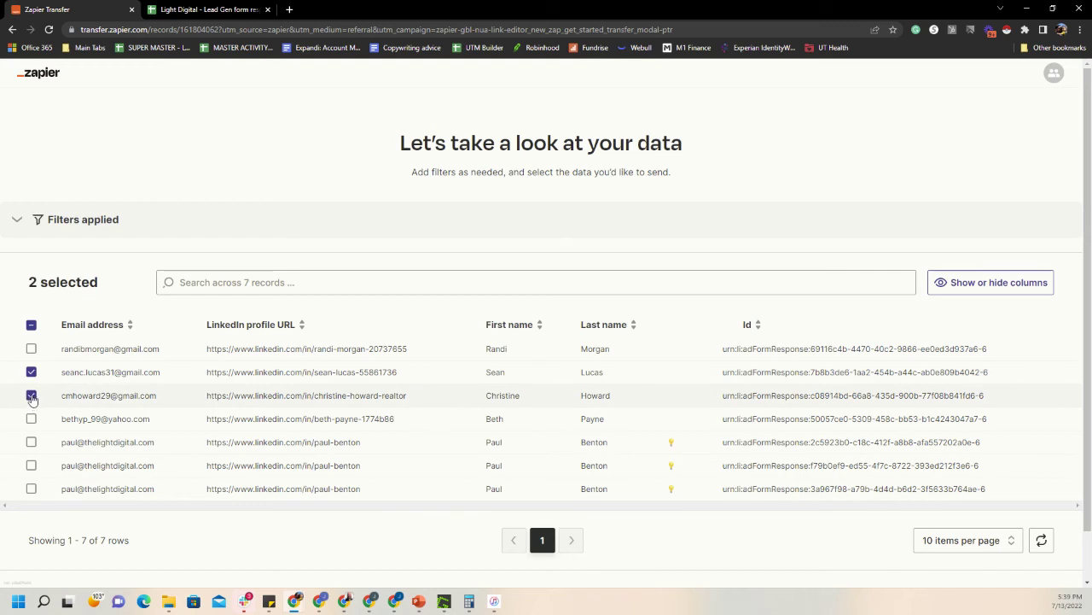
pyautogui.click(32, 419)
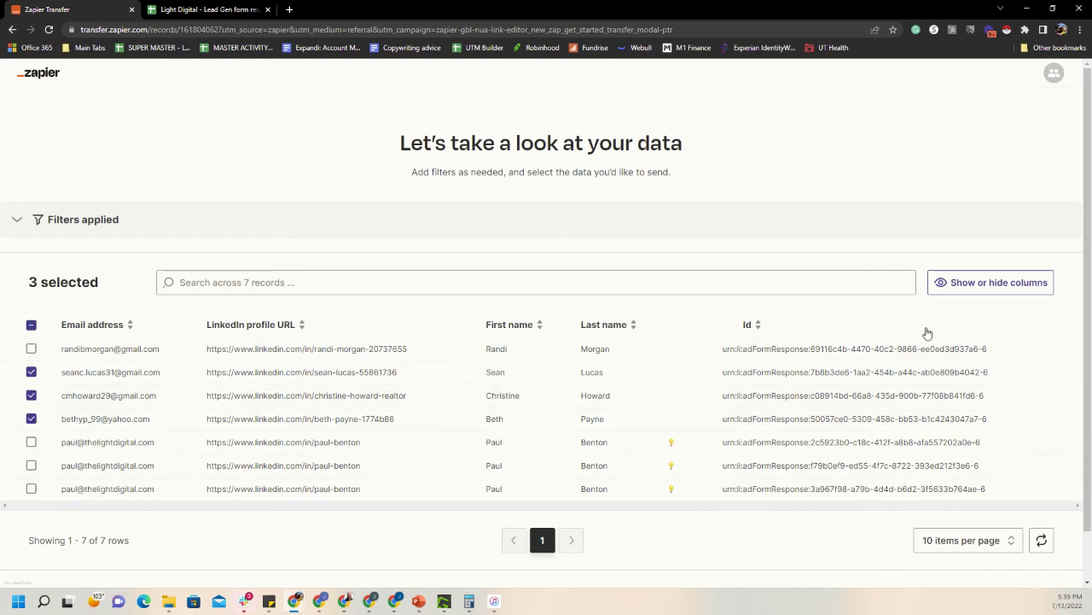
pyautogui.scroll(-1, 181, 564)
pyautogui.click(1022, 553)
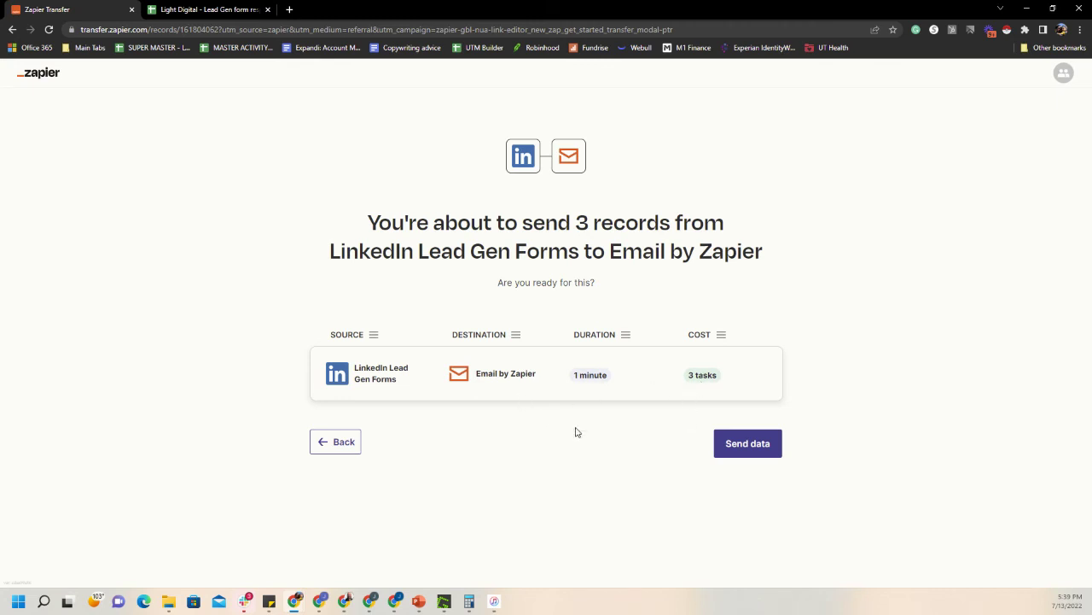
pyautogui.click(751, 451)
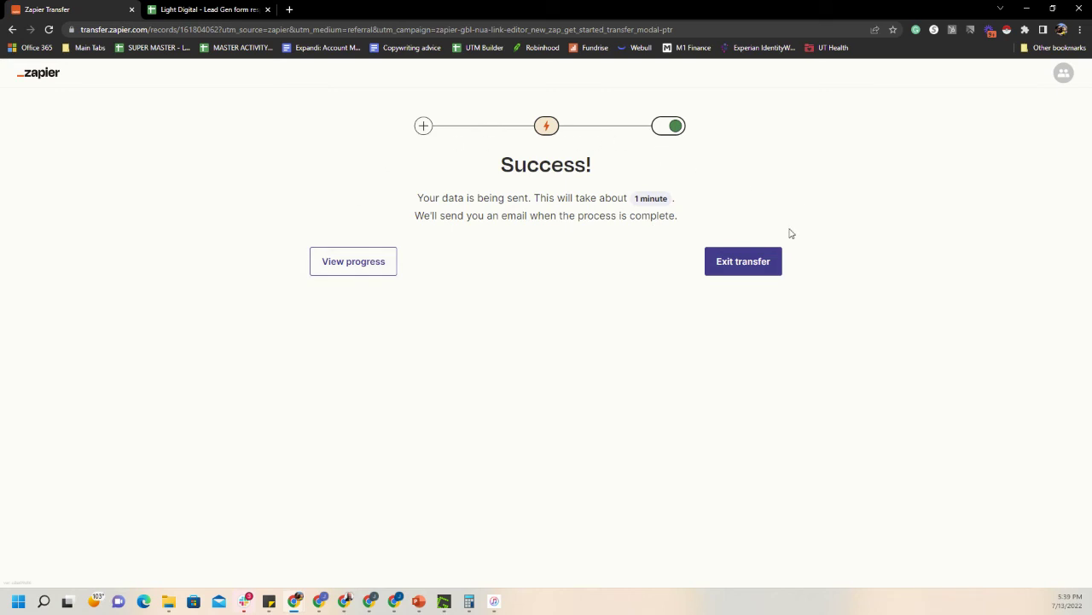
# View the transfer's progress, checking the rows in the responses spreadsheet and the Zap's recent runs
pyautogui.click(317, 259)
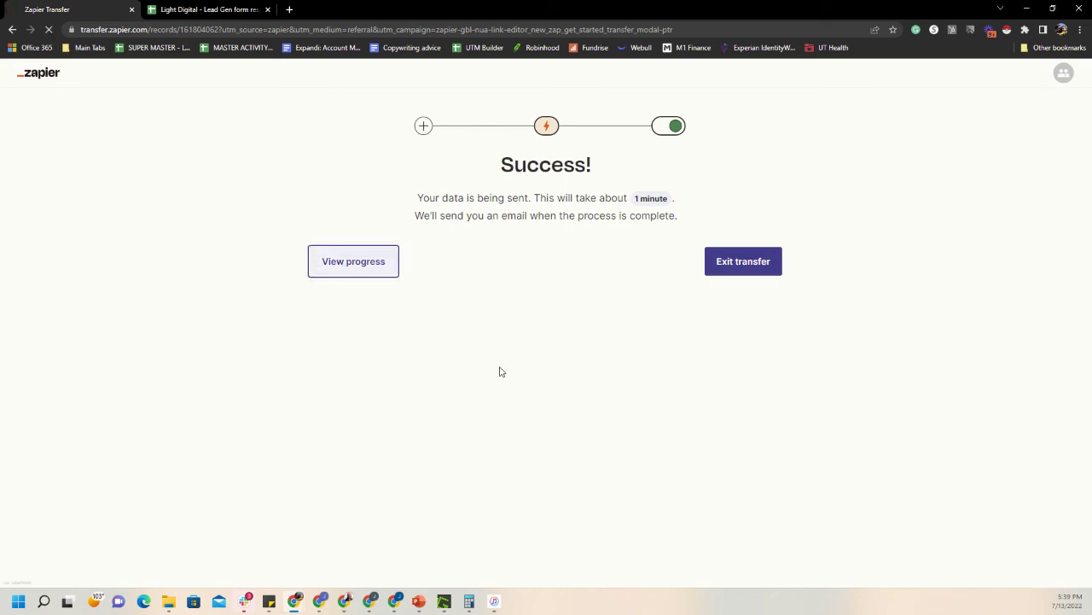
pyautogui.click(227, 13)
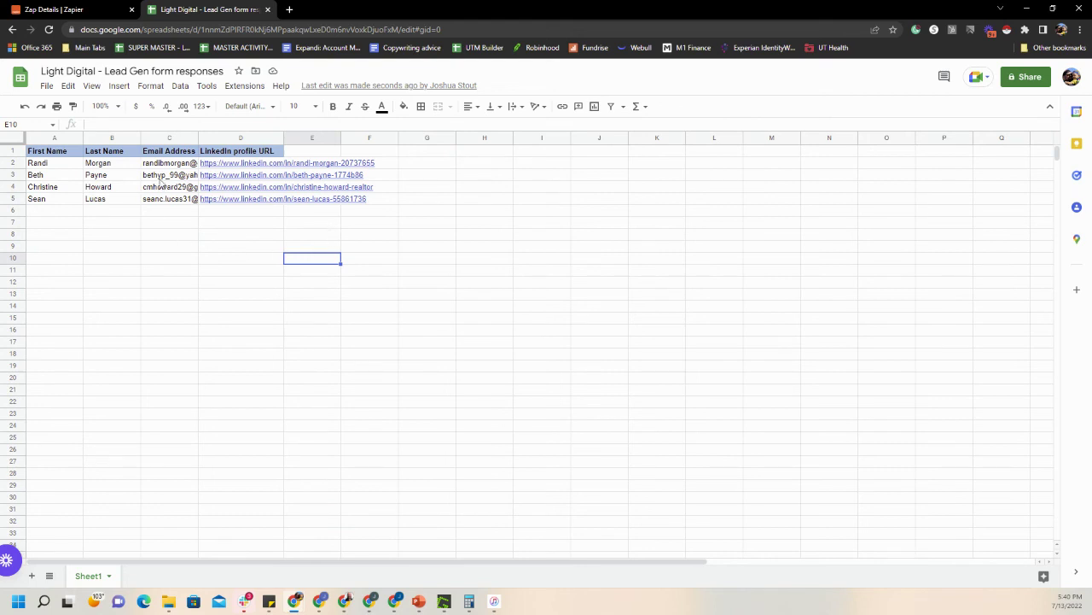
pyautogui.click(68, 9)
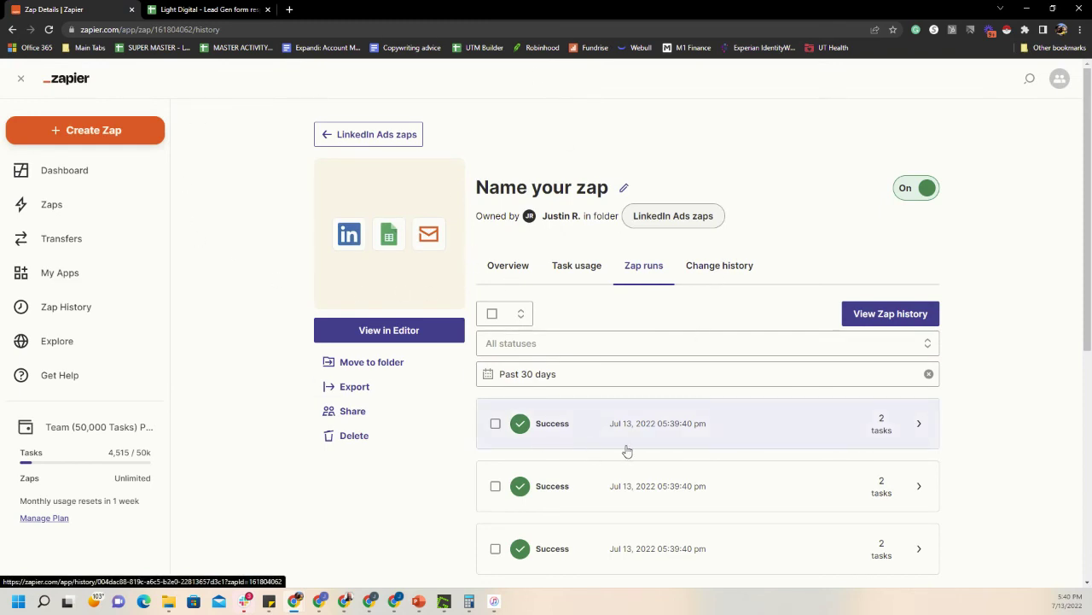
pyautogui.scroll(-3, 626, 449)
pyautogui.scroll(3, 600, 447)
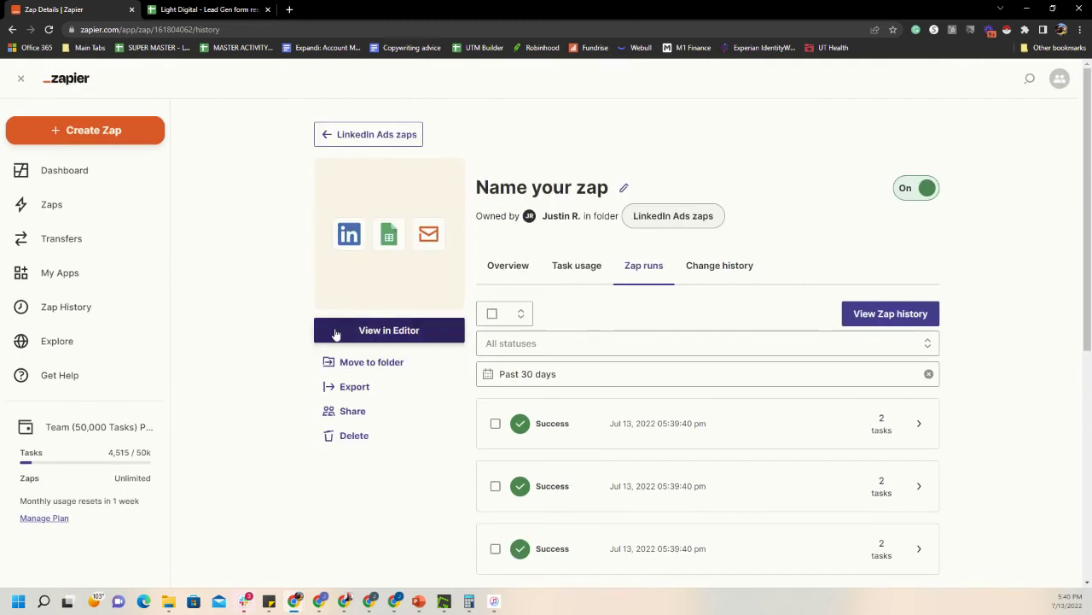
# Open the unnamed Zap updated July 13, 2022 in the LinkedIn Ads zaps folder and rename it "Light Digital | Lead Gen form"
pyautogui.click(369, 142)
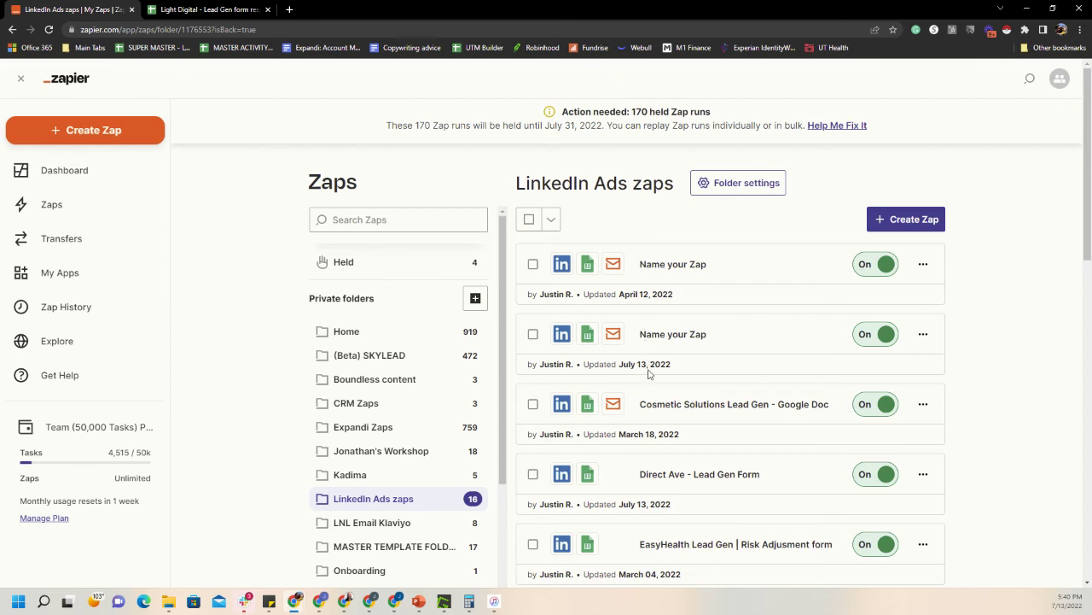
pyautogui.click(673, 335)
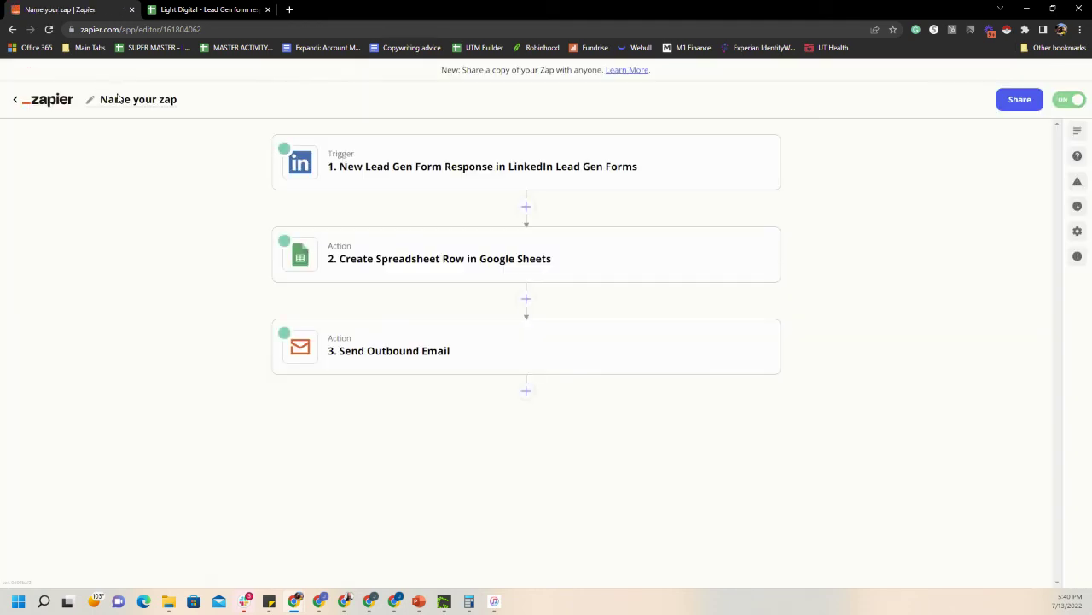
pyautogui.write('Li')
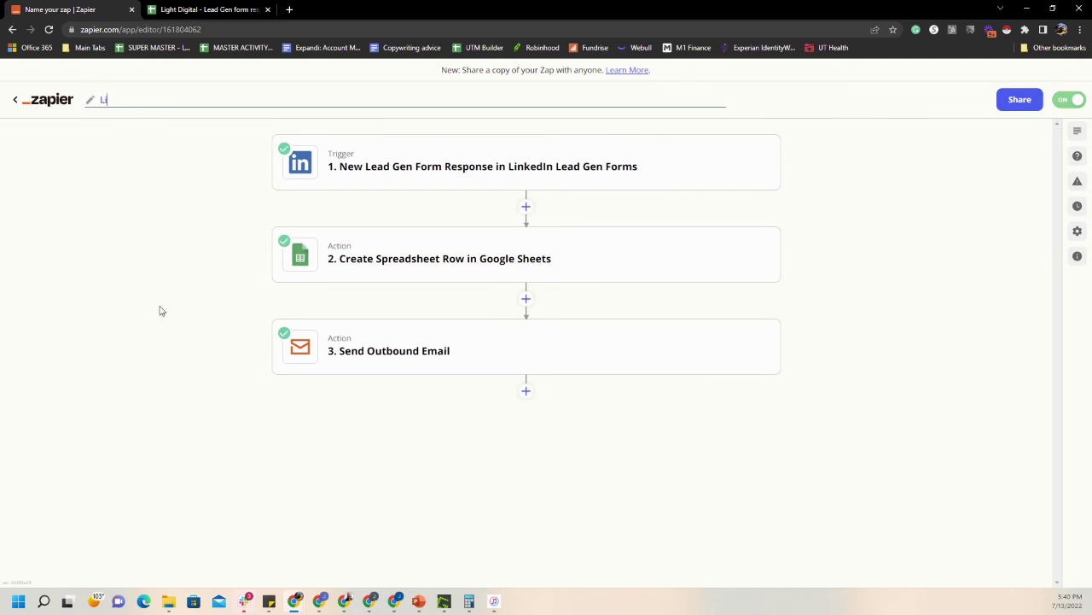
pyautogui.write('ght Digit')
pyautogui.write('ad Gen form')
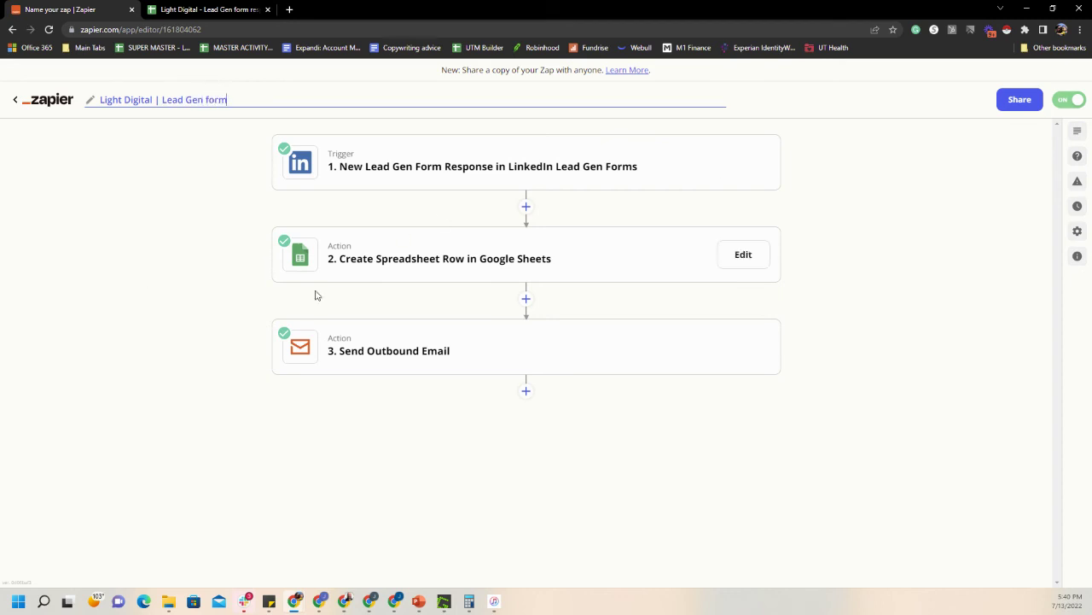
# Return to the LinkedIn Ads zaps folder, find the Light Digital | Lead Gen form Zap and reopen it in the editor
pyautogui.click(18, 102)
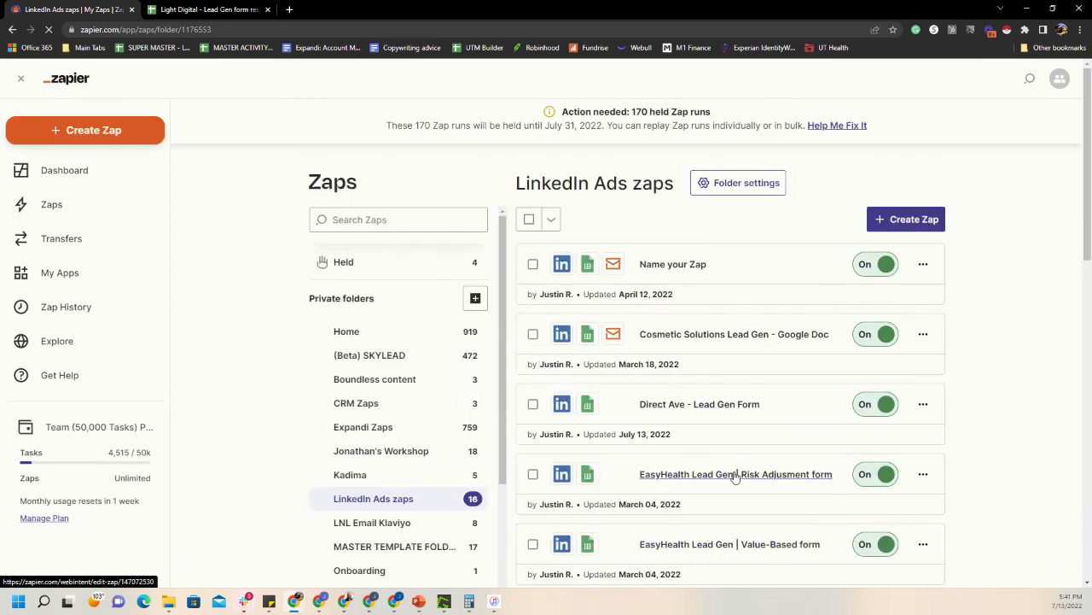
pyautogui.scroll(-4, 751, 384)
pyautogui.scroll(-5, 749, 431)
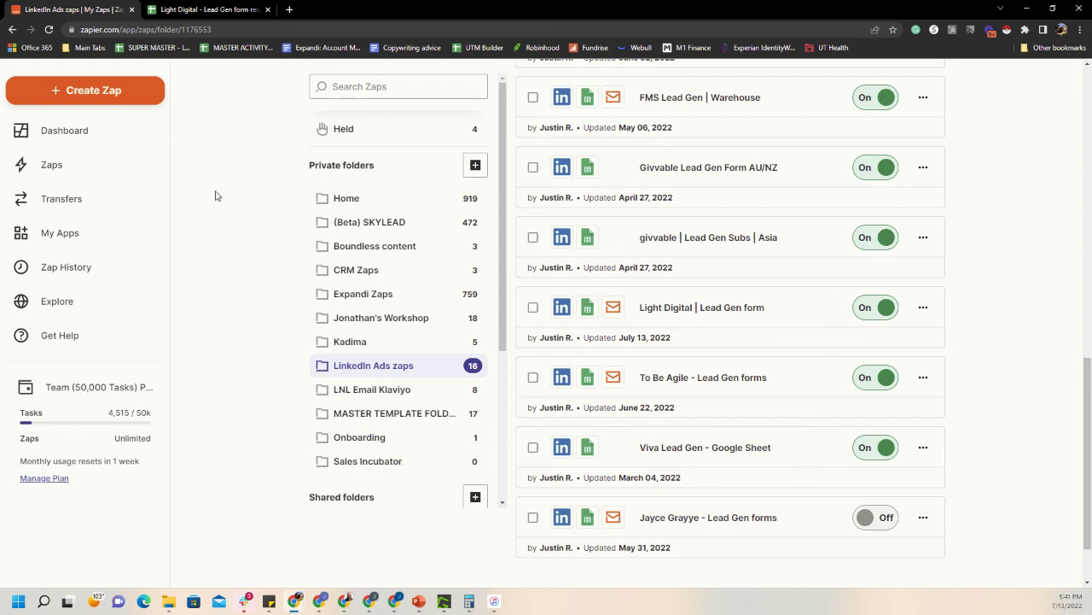
pyautogui.click(666, 311)
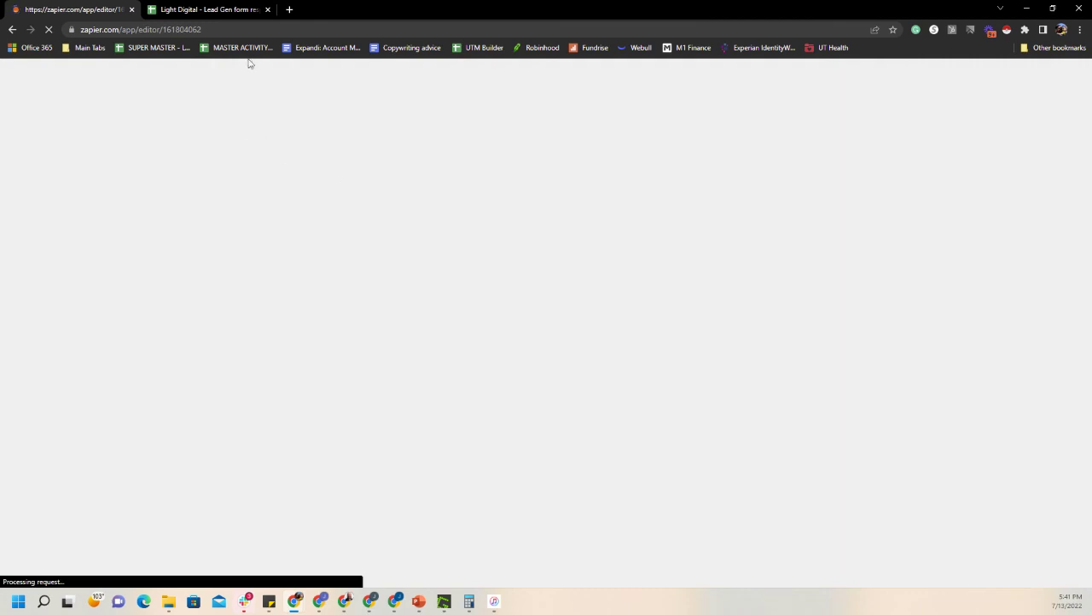
# Share the lead gen responses spreadsheet with anyone with the link as Editor and copy its link
pyautogui.click(224, 9)
pyautogui.click(1028, 77)
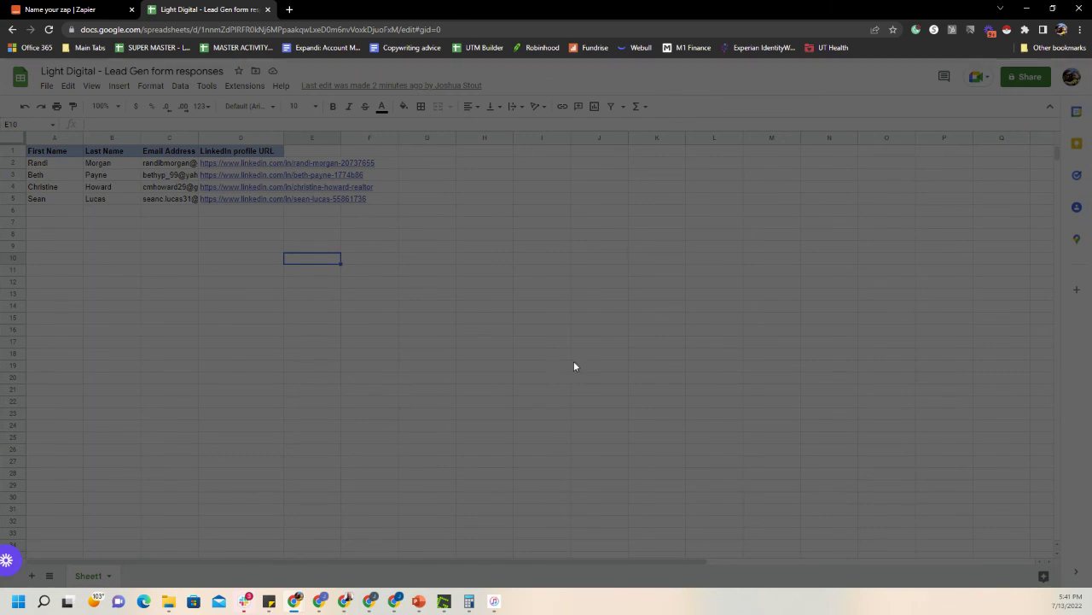
pyautogui.click(479, 408)
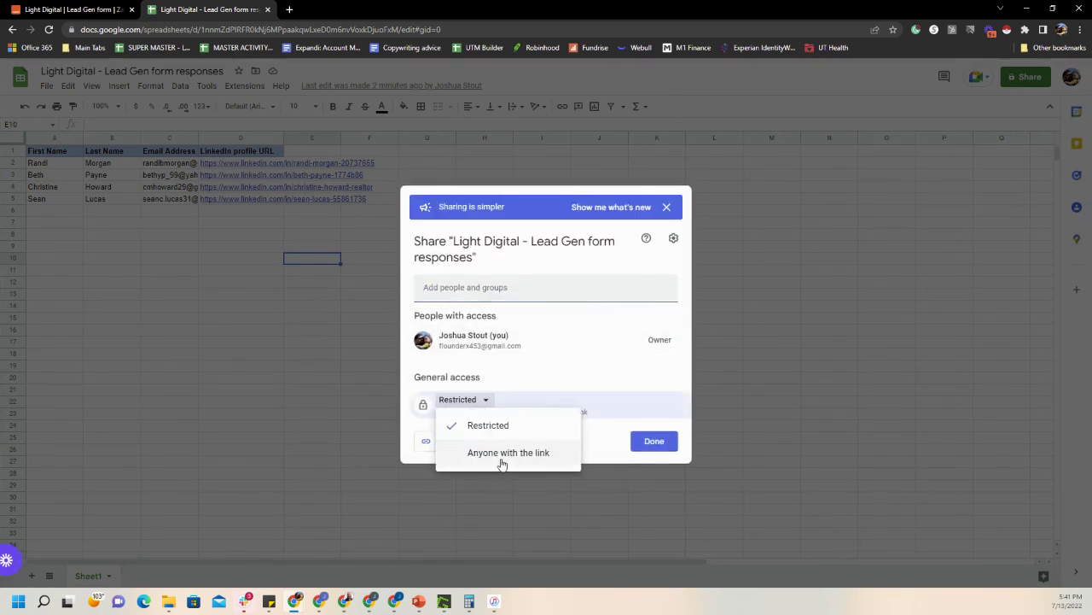
pyautogui.click(502, 455)
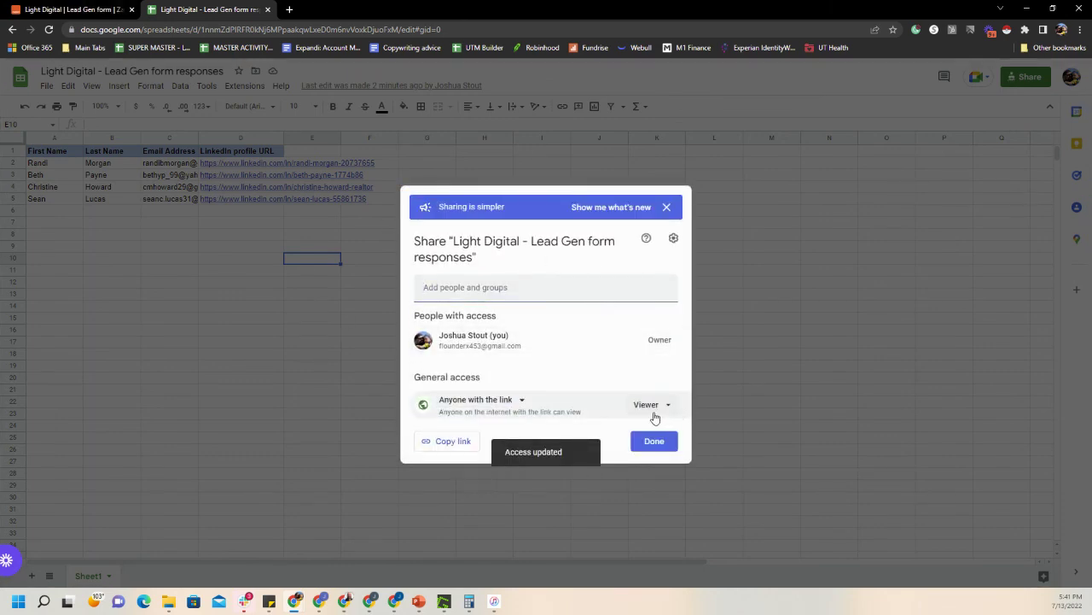
pyautogui.click(664, 406)
pyautogui.click(670, 509)
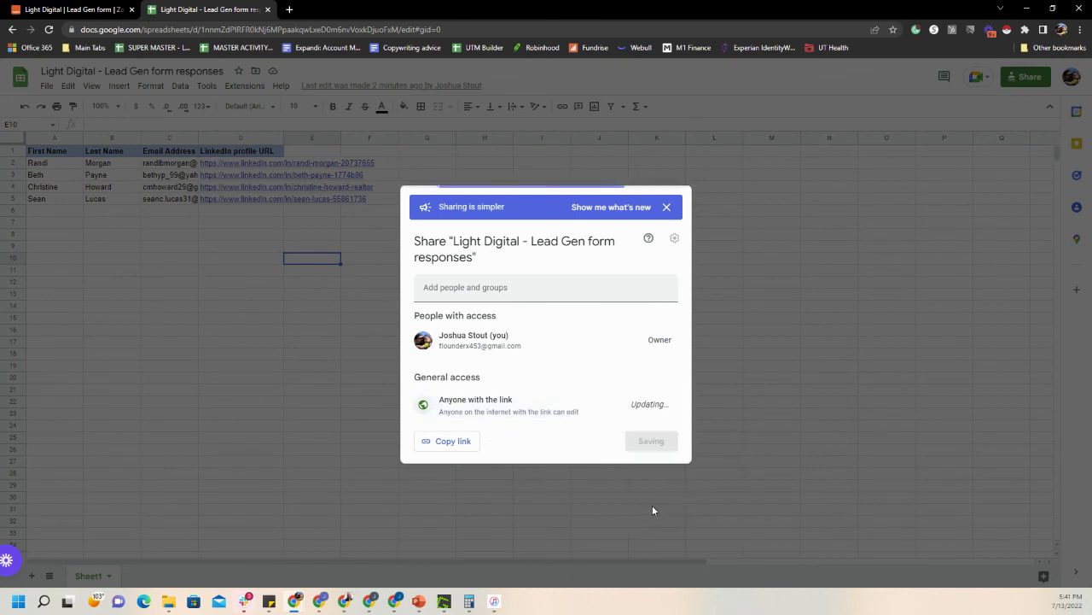
pyautogui.click(463, 442)
pyautogui.click(652, 442)
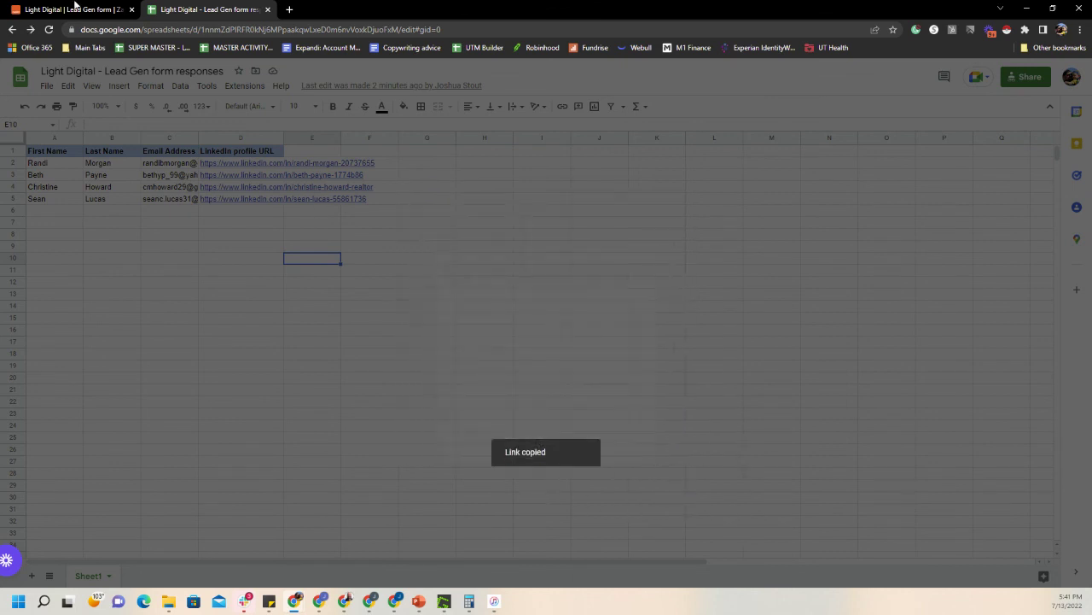
# In the outbound email body, add "You can view your leads on your Google Sheet here" below the LinkedIn profile URL, separated by a blank line
pyautogui.click(68, 10)
pyautogui.click(447, 346)
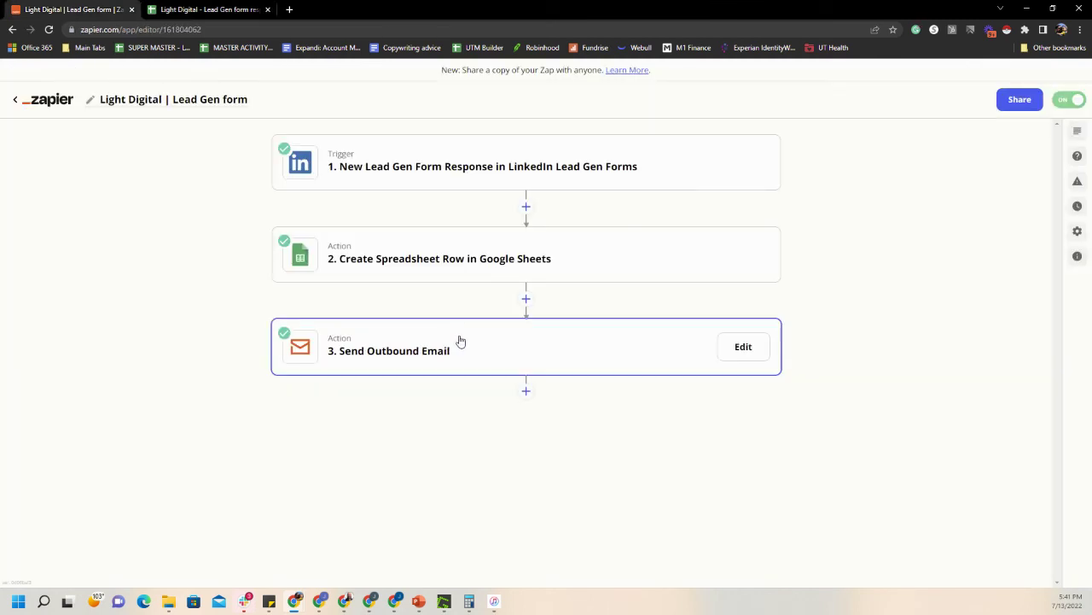
pyautogui.click(348, 418)
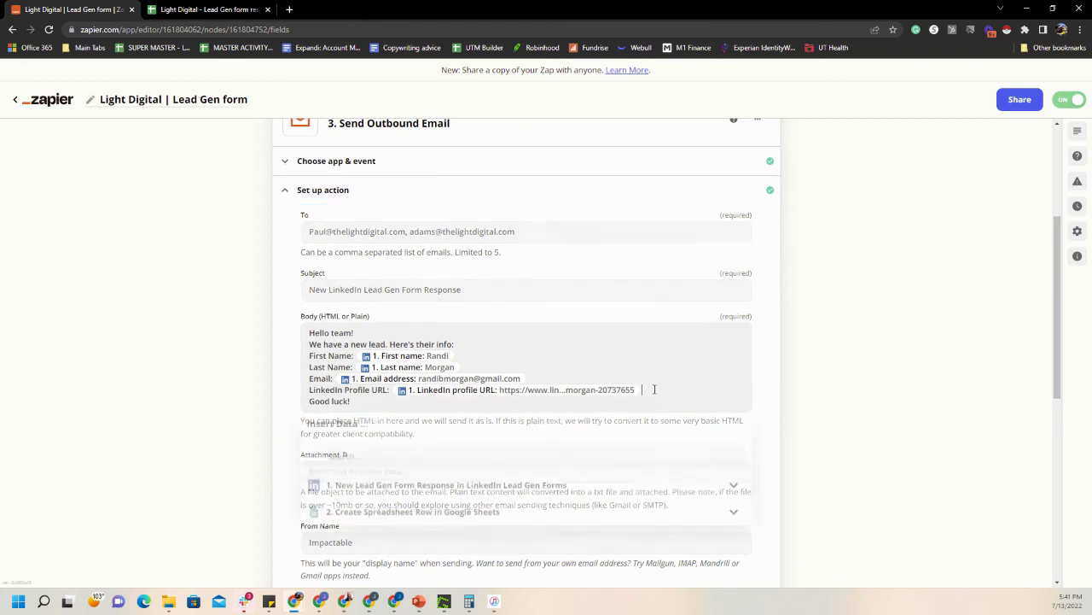
pyautogui.click(655, 389)
pyautogui.press('Return')
pyautogui.press('Return')
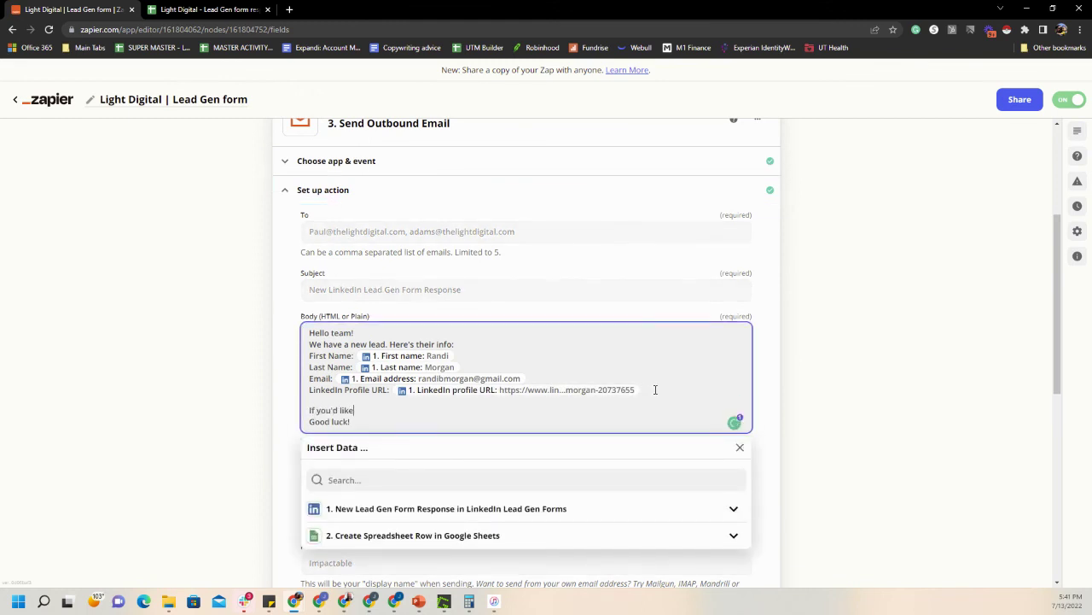
pyautogui.press('BackSpace')
pyautogui.press('BackSpace')
pyautogui.press('BackSpace')
pyautogui.press('BackSpace')
pyautogui.press('BackSpace')
pyautogui.press('BackSpace')
pyautogui.press('BackSpace')
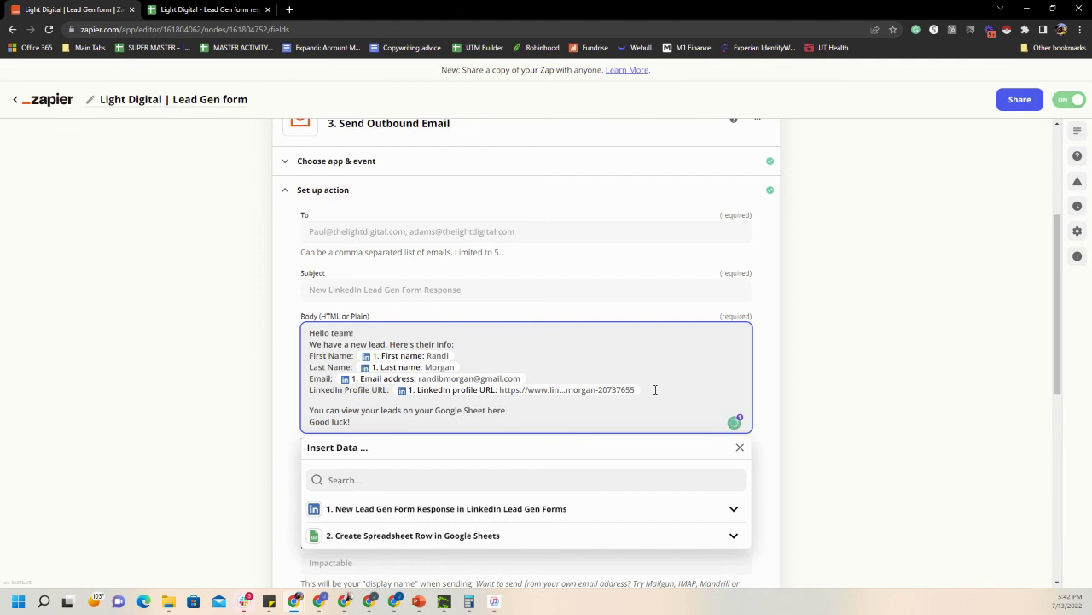
# Paste the spreadsheet link under the Google Sheet sentence and add blank lines before "Good luck!" and after "Hello team!"
pyautogui.press('Return')
pyautogui.hotkey('ctrl', 'v')
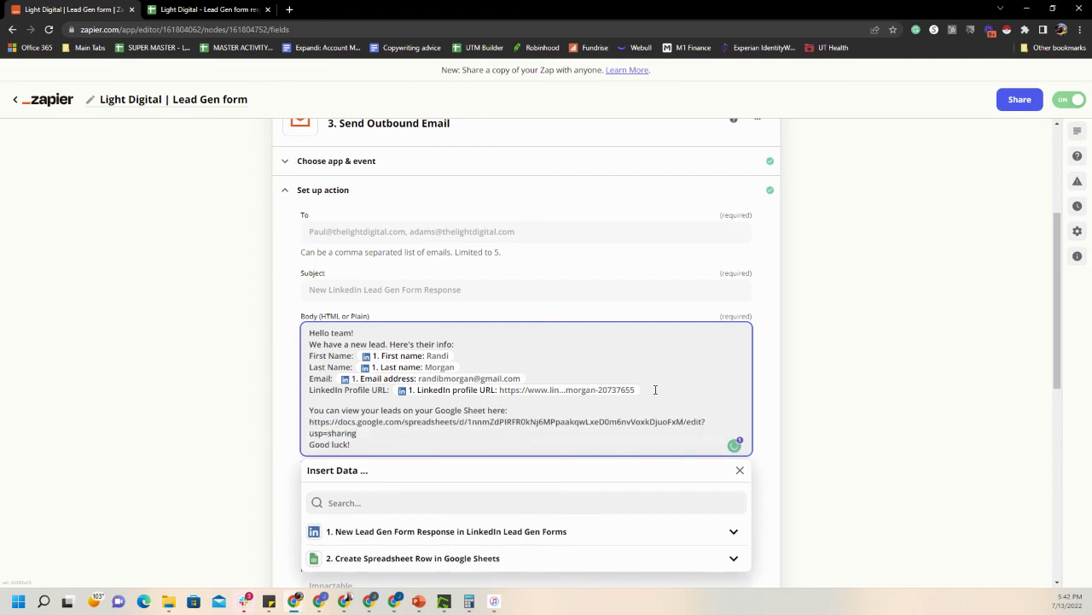
pyautogui.press('Return')
pyautogui.press('Return')
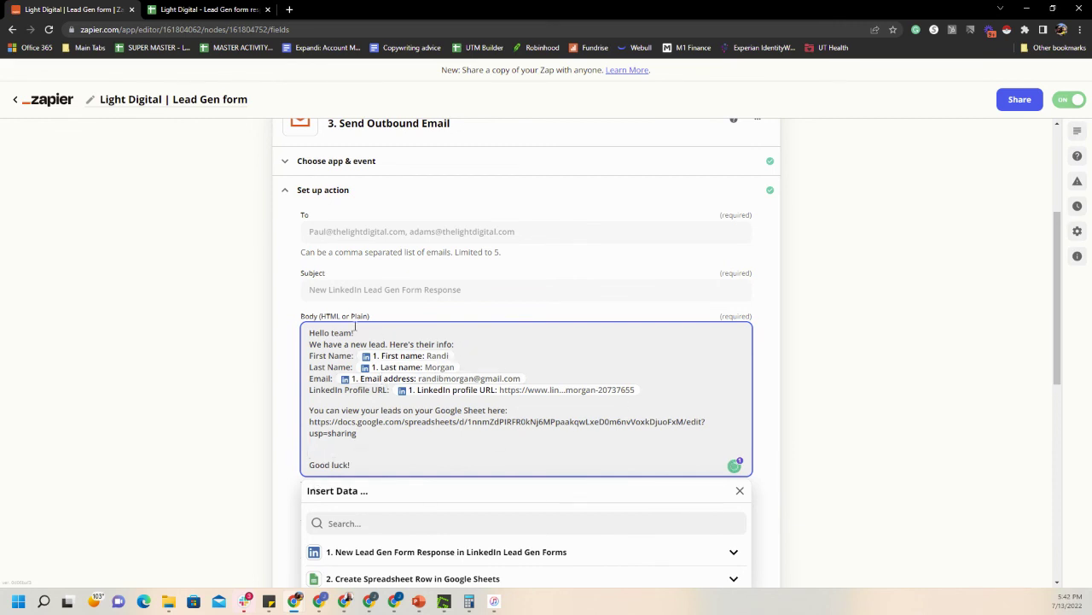
pyautogui.press('Return')
pyautogui.press('Return')
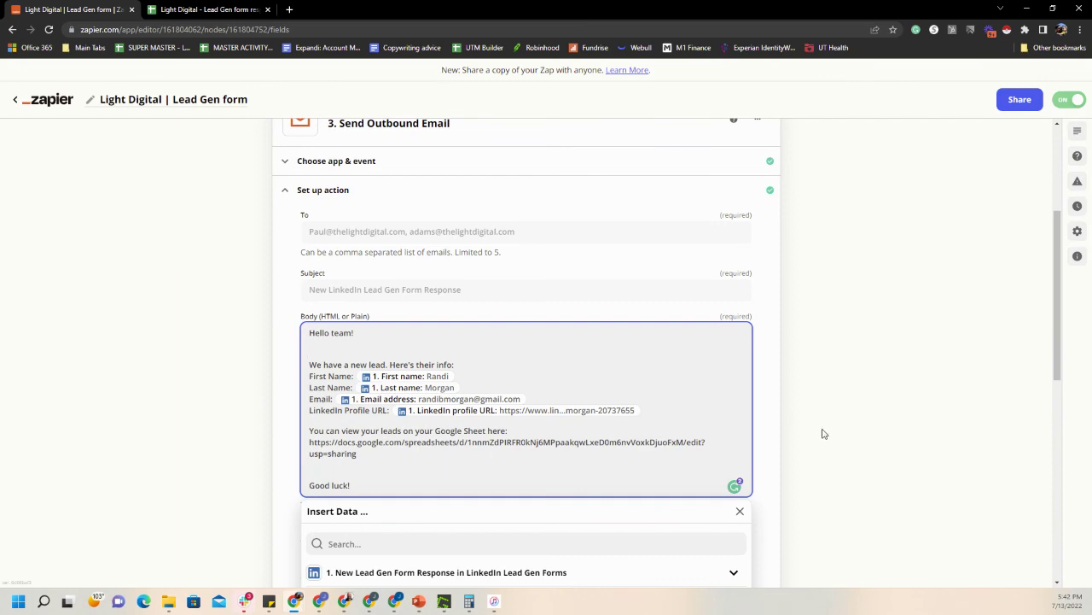
# Continue from the email setup to its test stage and review the preview of the updated message
pyautogui.scroll(-2, 824, 431)
pyautogui.scroll(-3, 612, 434)
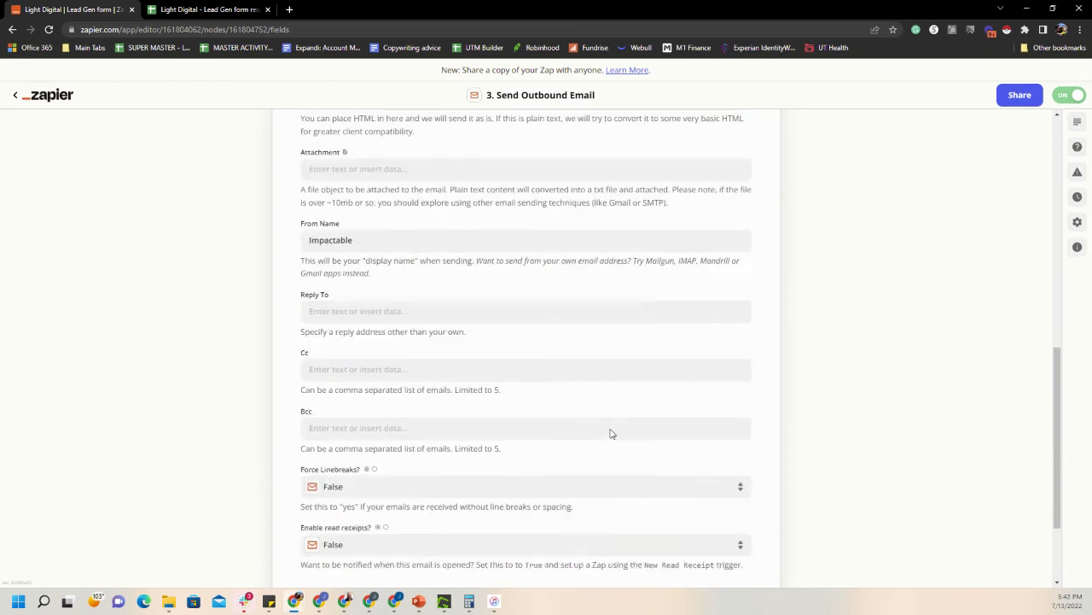
pyautogui.click(458, 569)
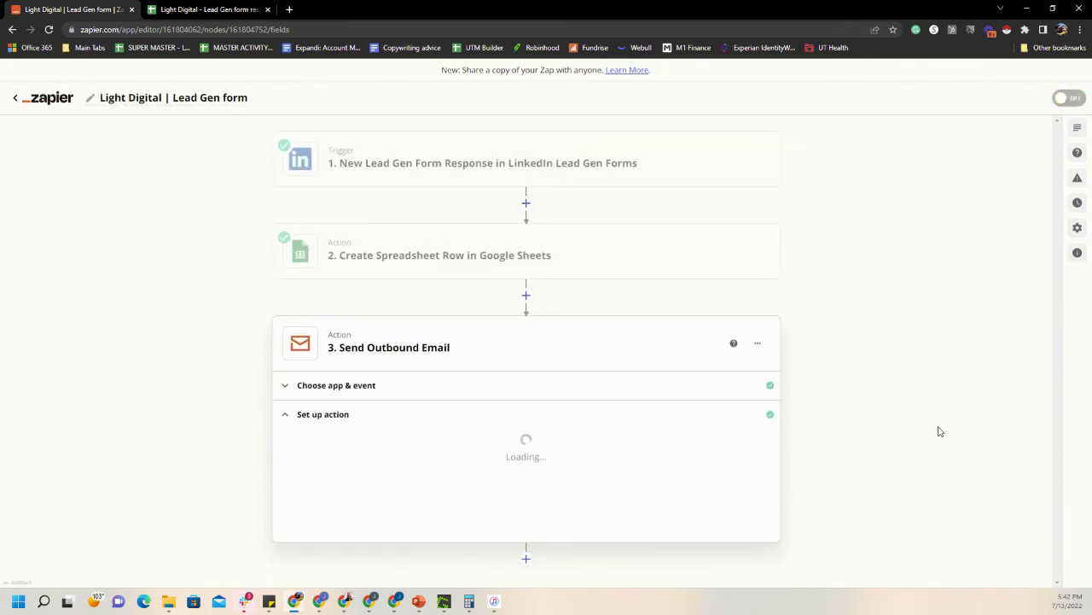
pyautogui.scroll(-3, 926, 401)
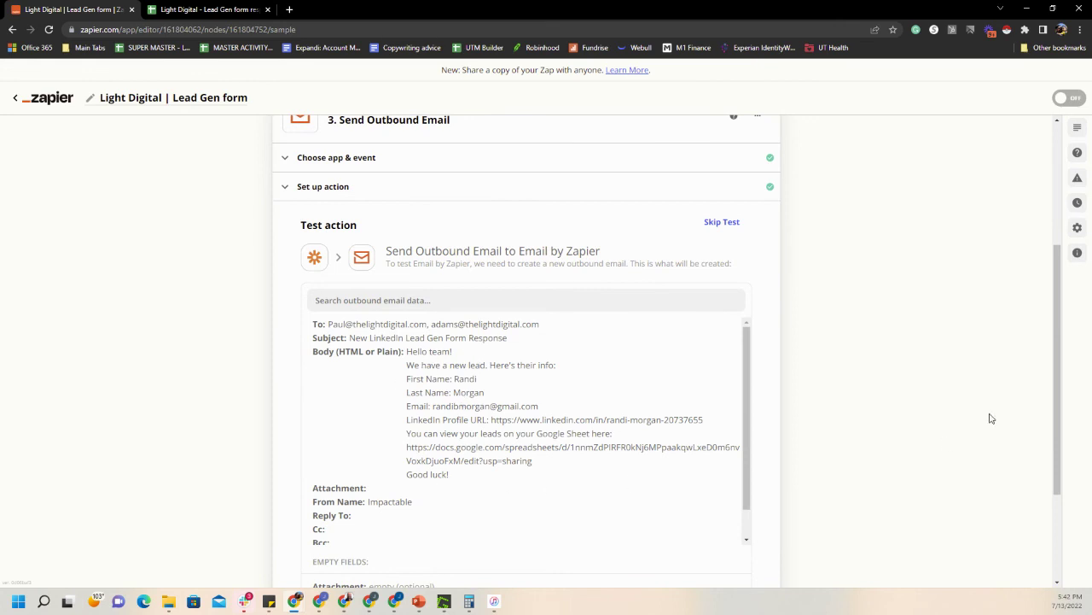
pyautogui.scroll(-2, 966, 405)
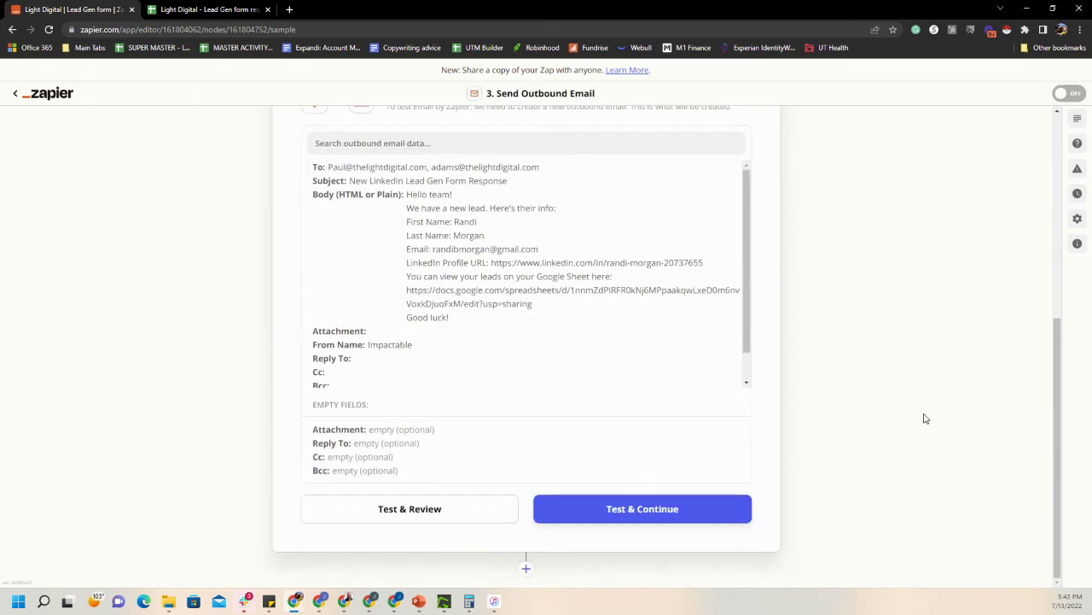
pyautogui.scroll(4, 797, 473)
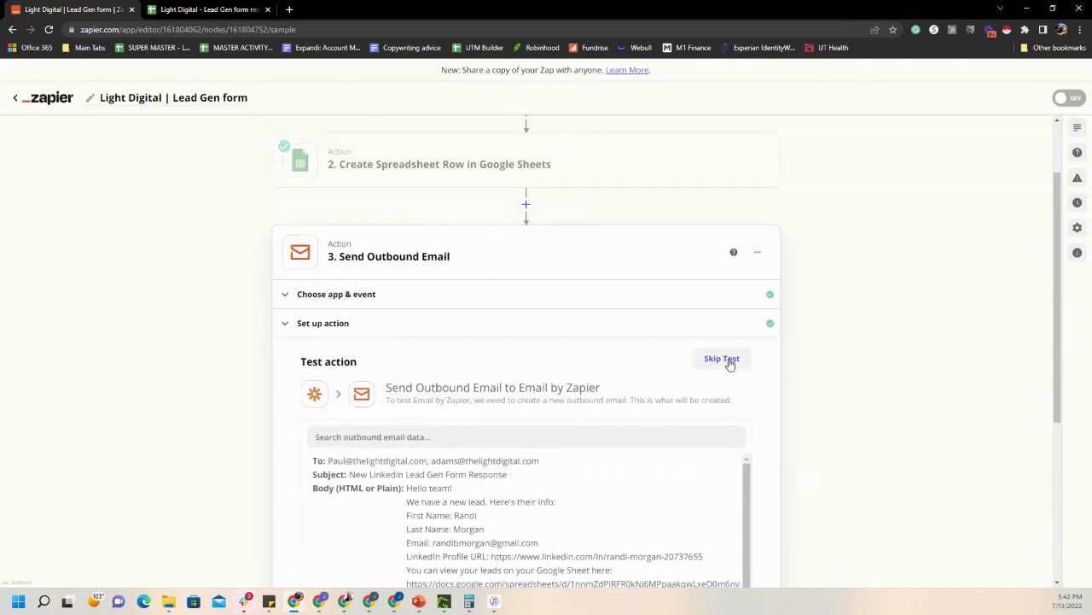
# Skip the outbound email test and turn the Zap back on
pyautogui.click(730, 363)
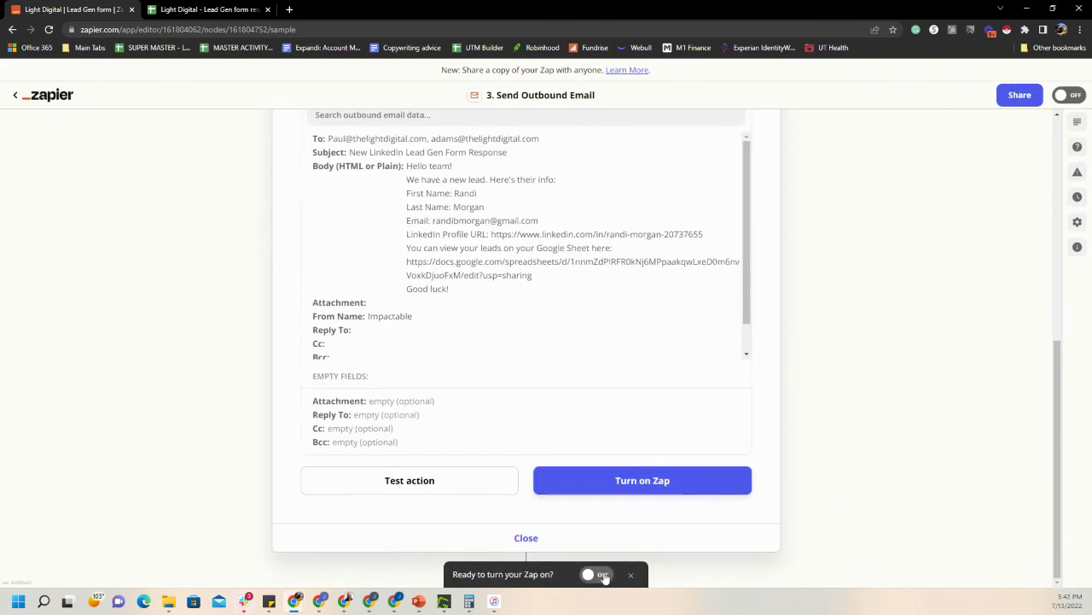
pyautogui.click(646, 488)
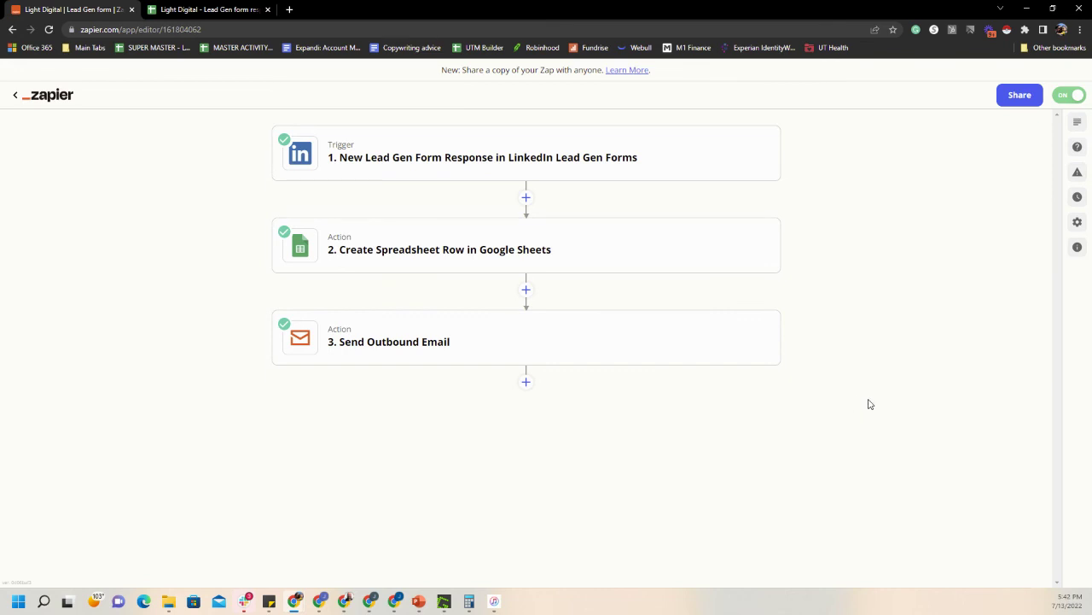
pyautogui.moveTo(409, 344)
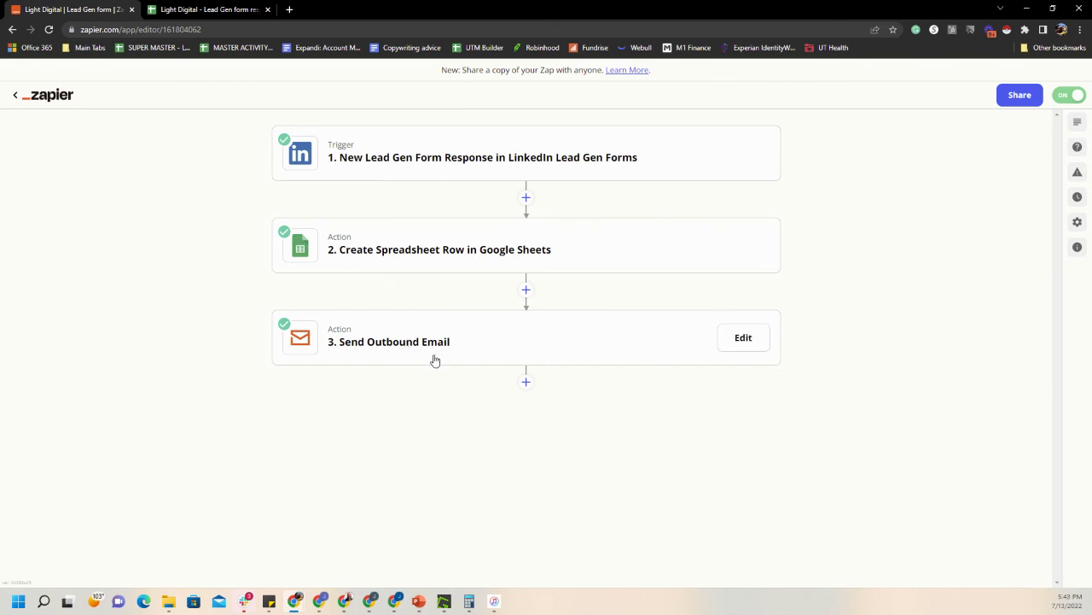